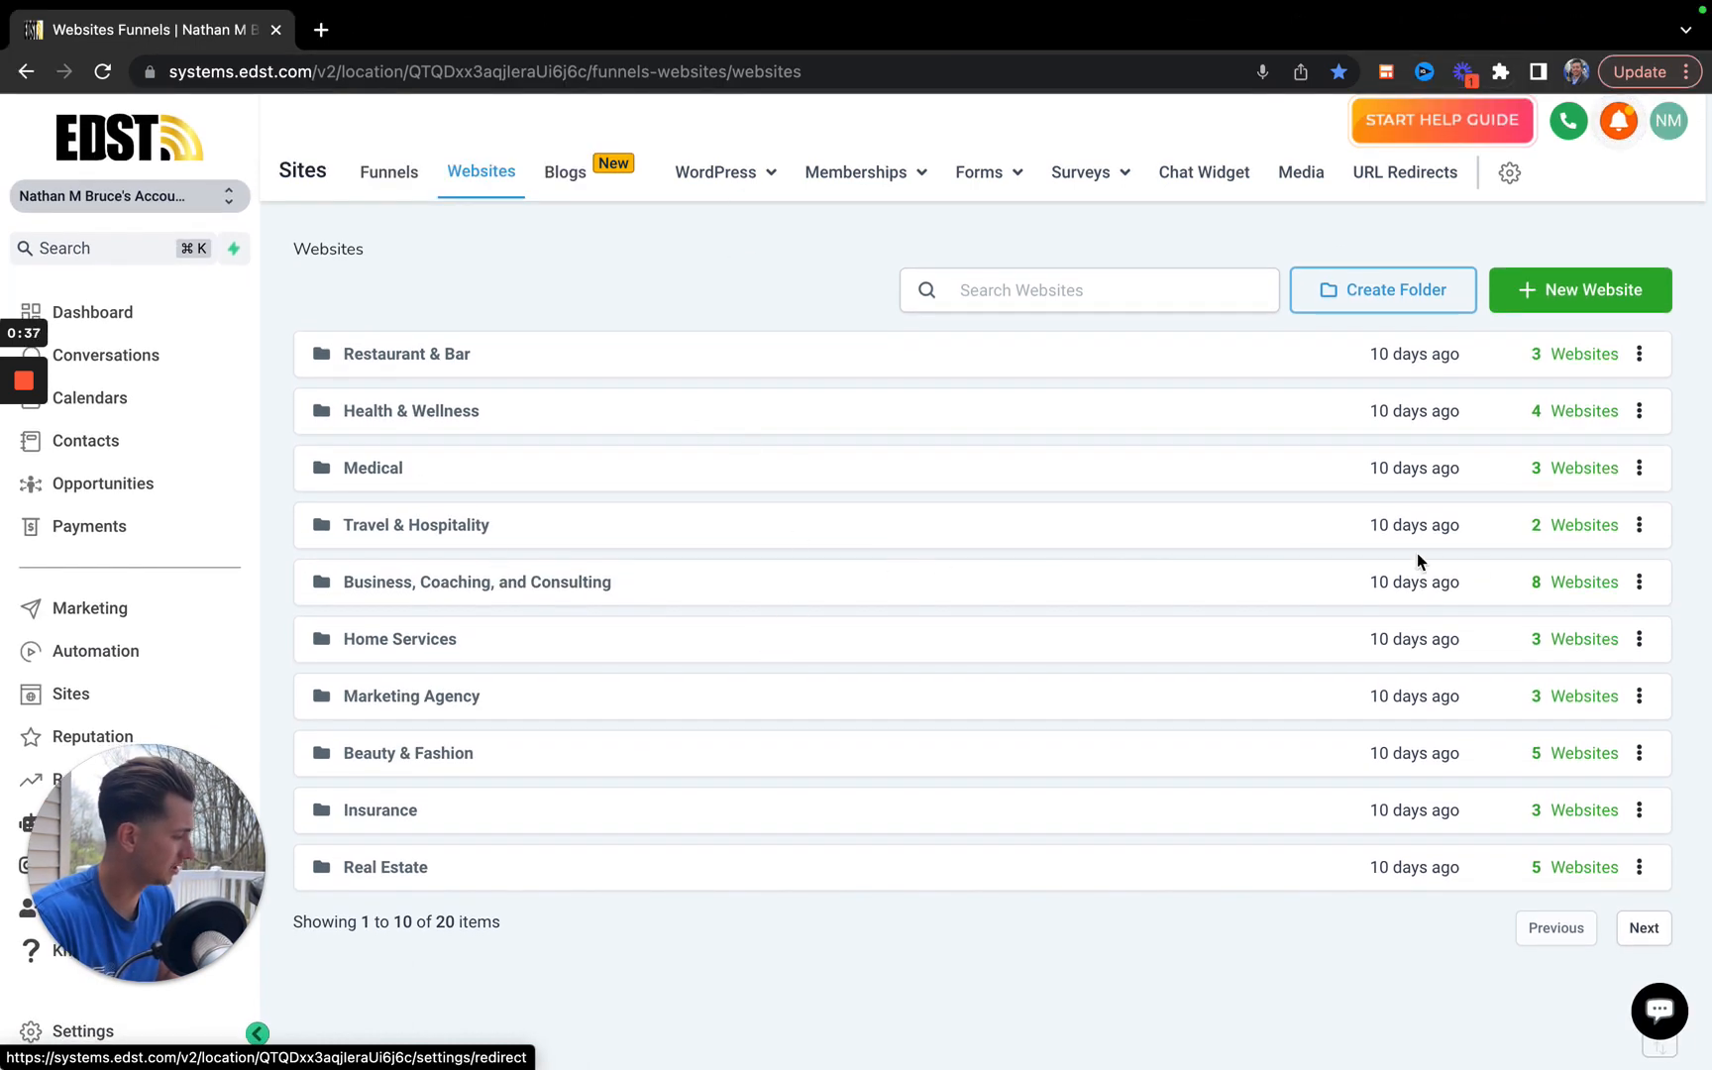
# Start a new website from the template library and filter the templates to the Insurance category.
pyautogui.click(1593, 303)
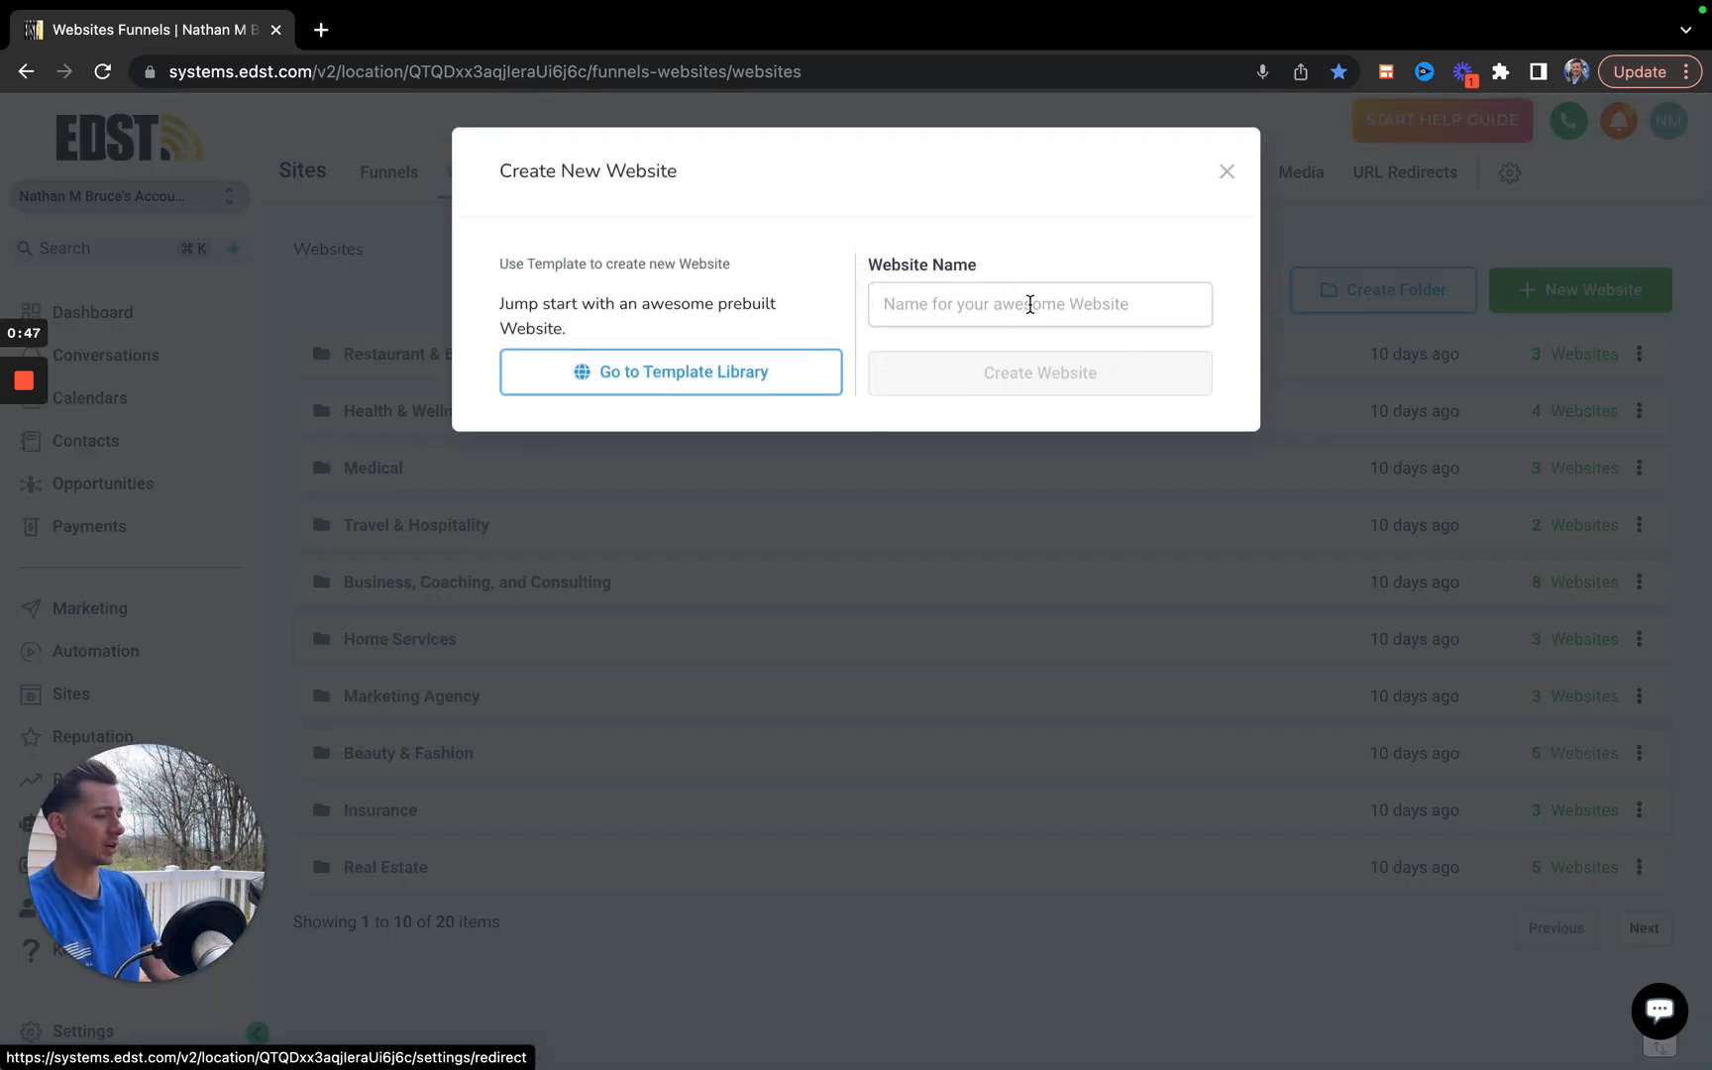
pyautogui.click(670, 374)
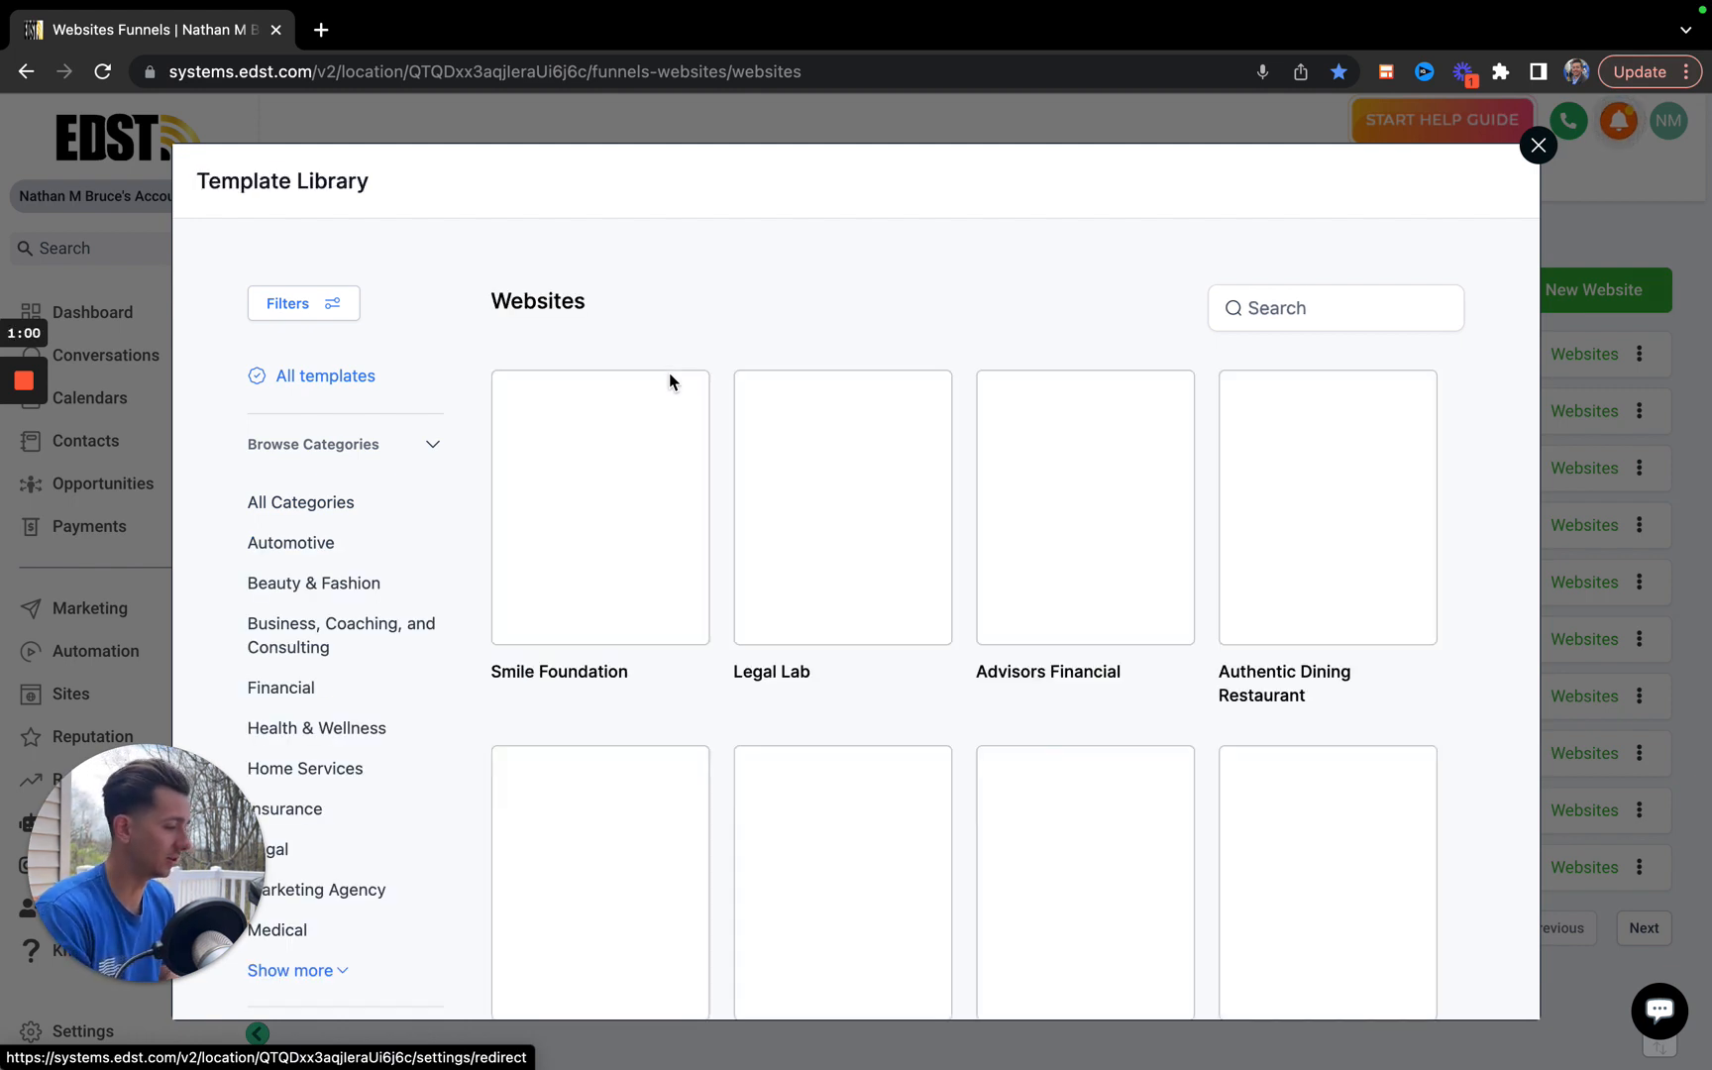
pyautogui.scroll(-2, 317, 558)
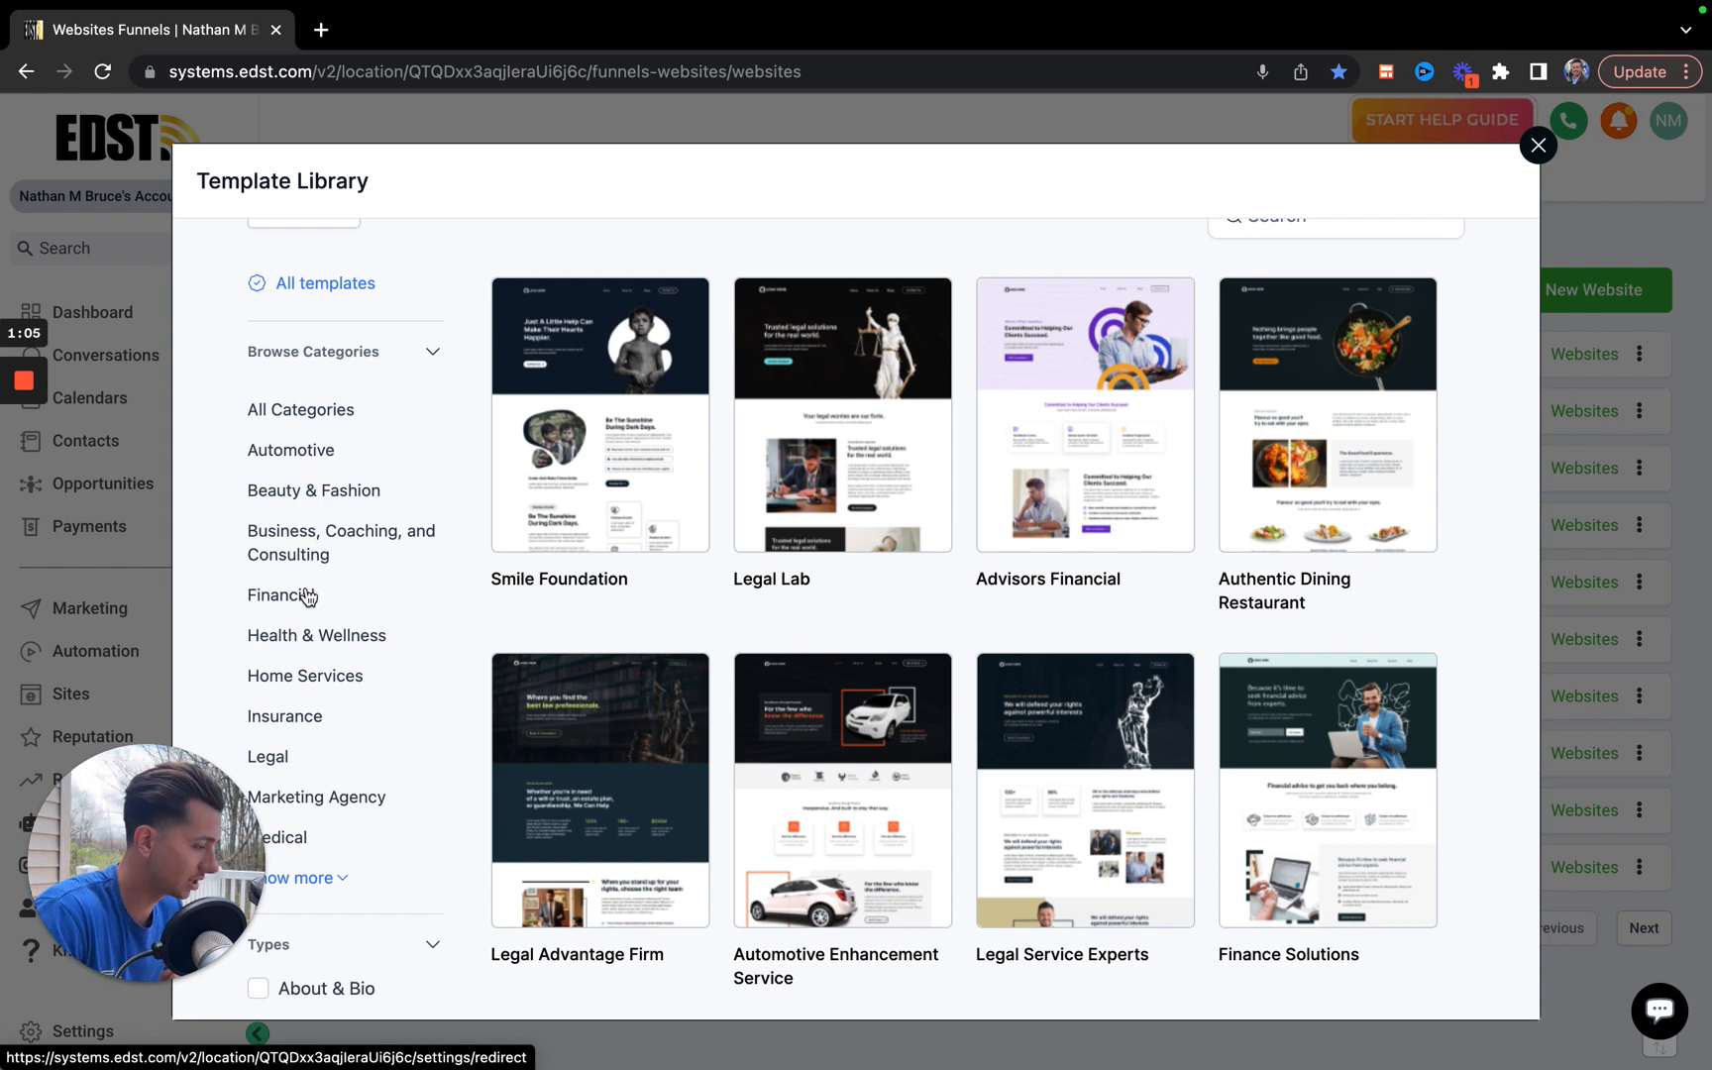
pyautogui.scroll(-2, 307, 595)
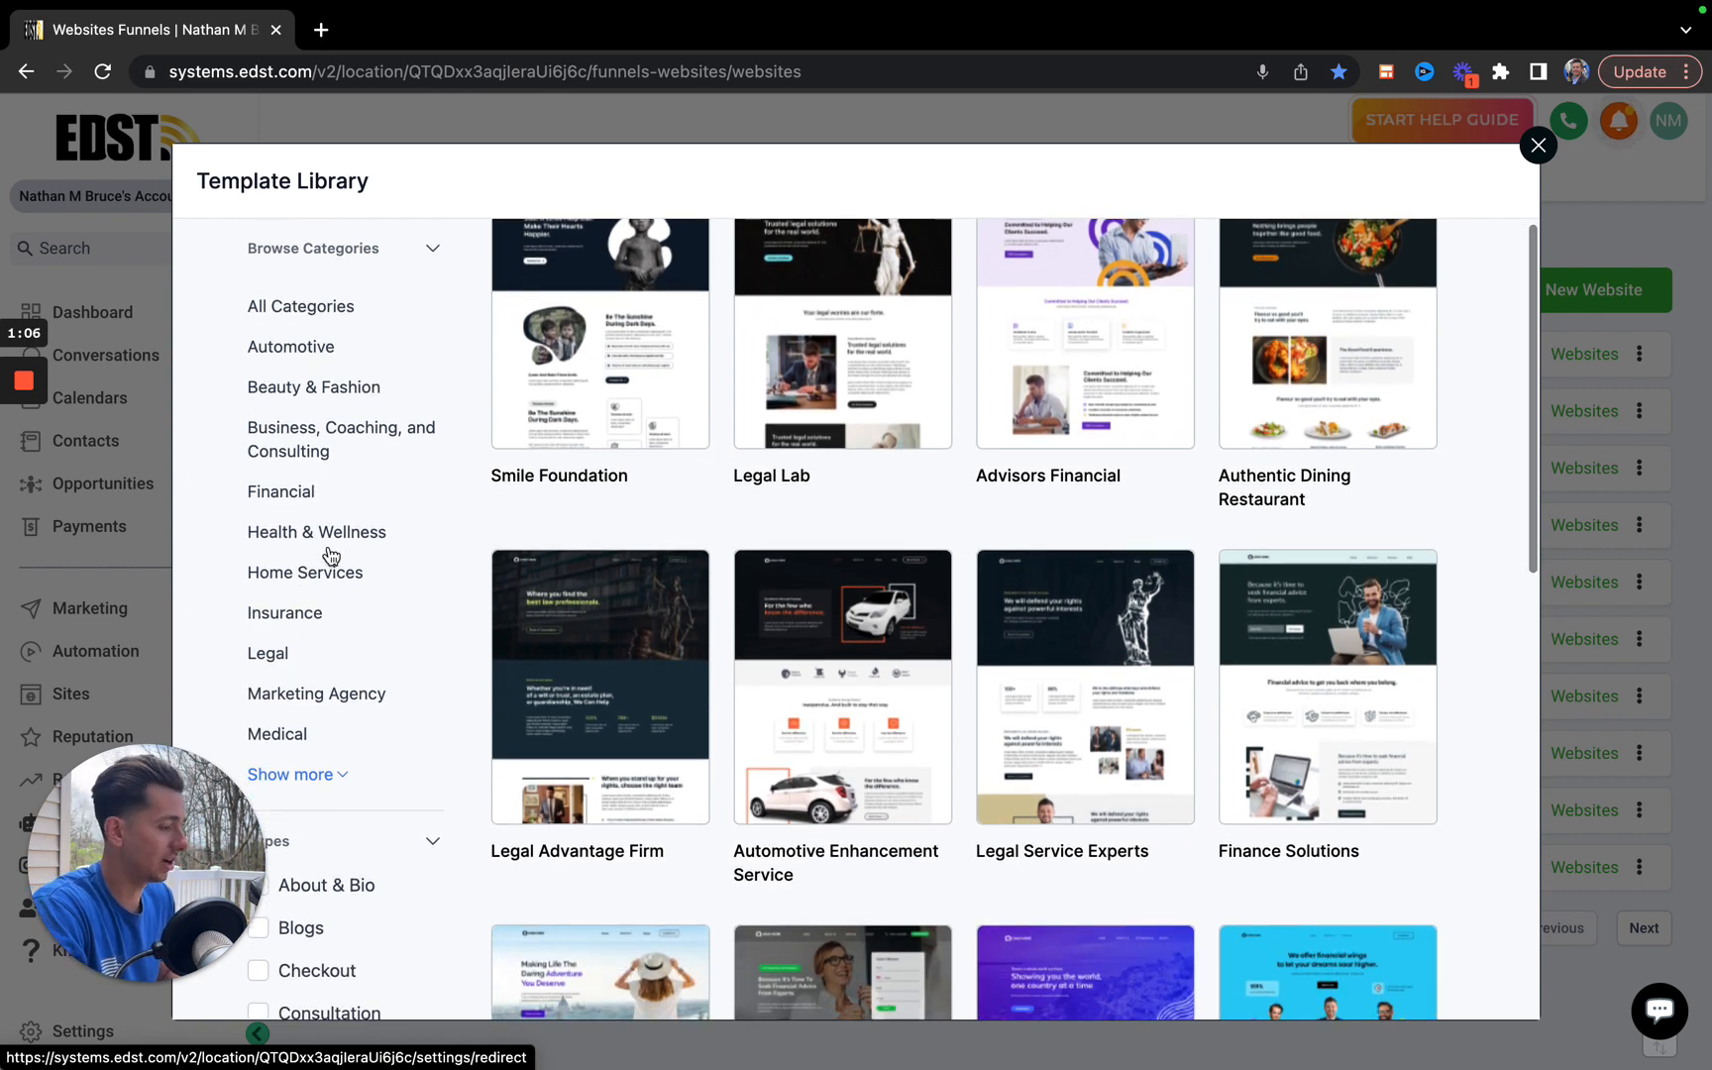
pyautogui.scroll(-2, 331, 555)
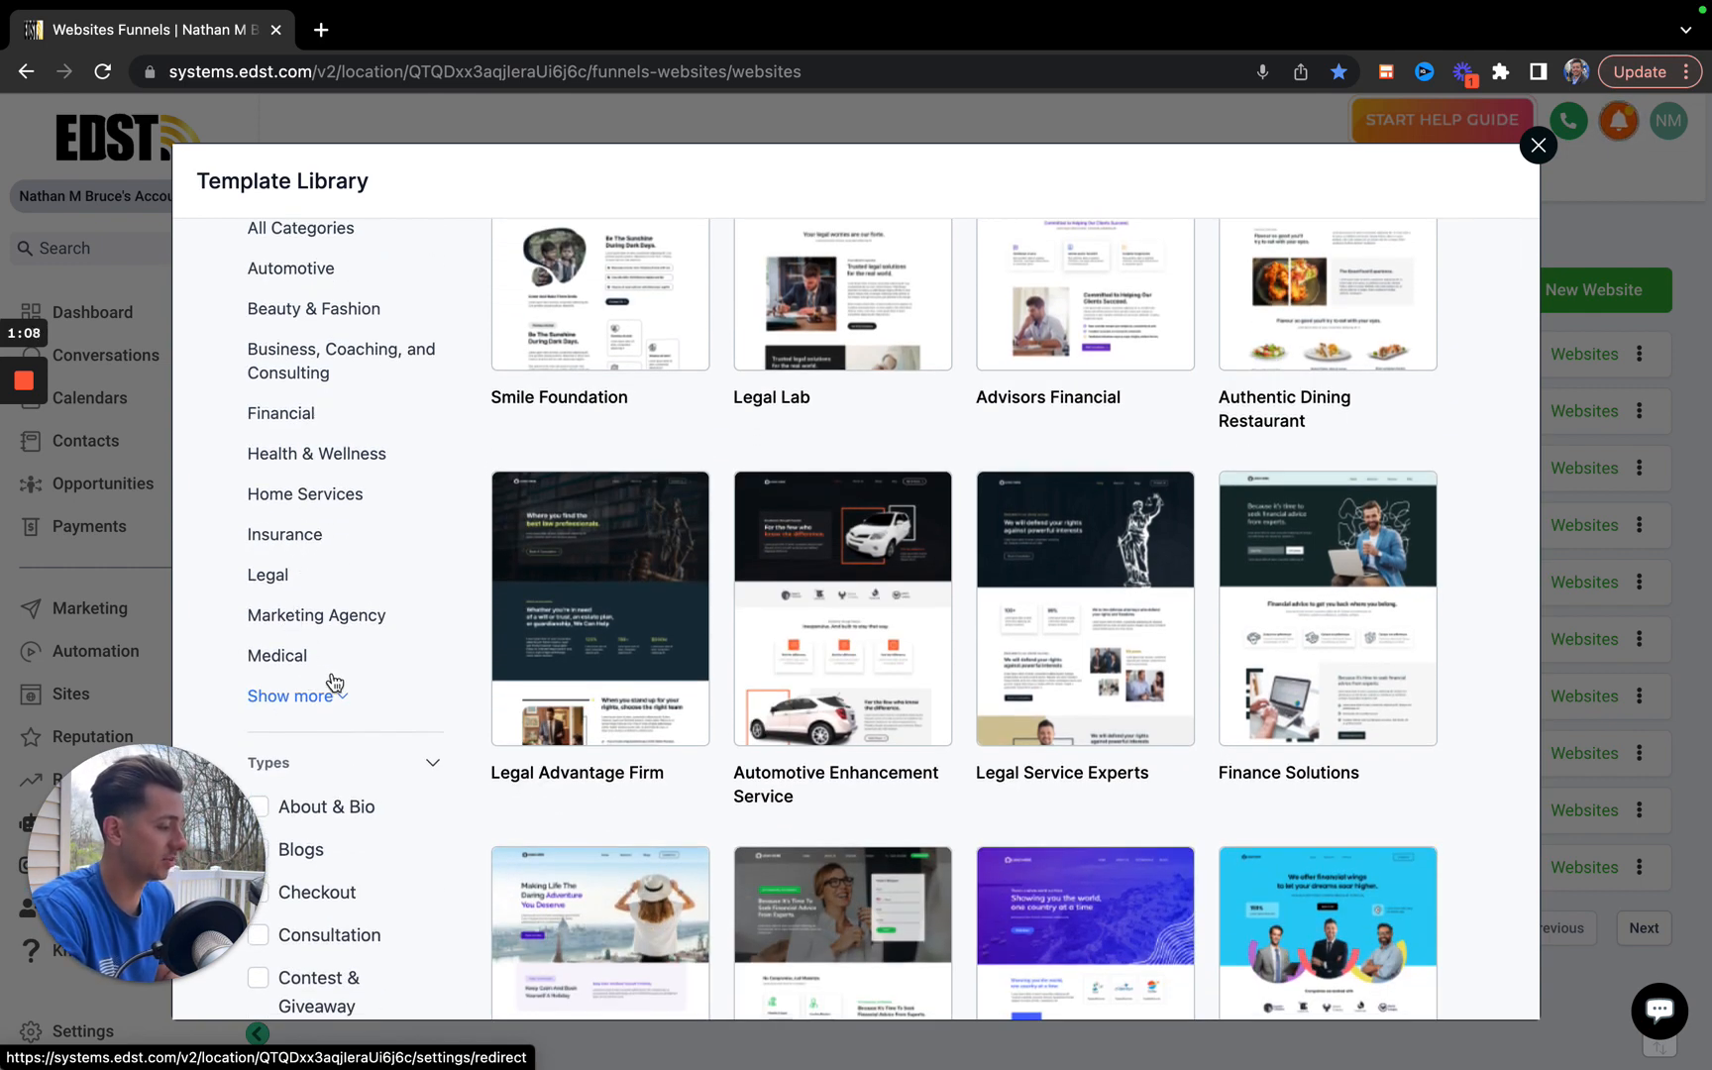
pyautogui.click(296, 696)
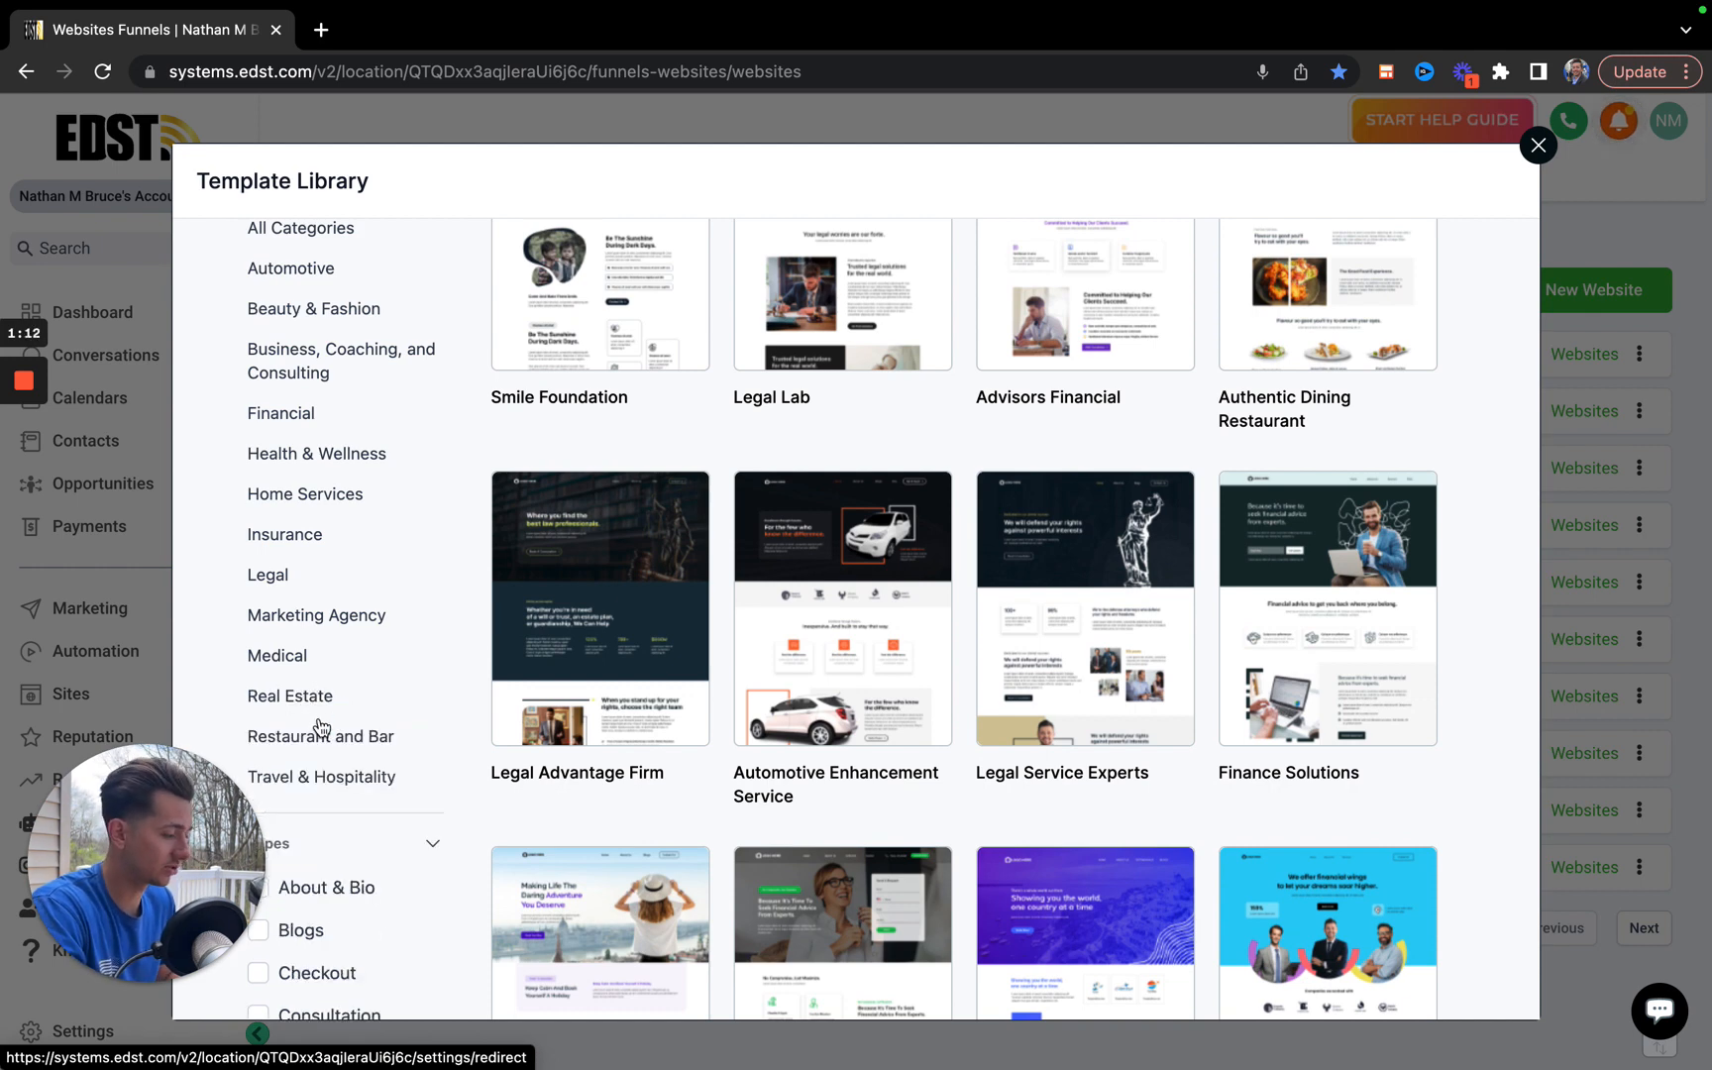
pyautogui.click(285, 543)
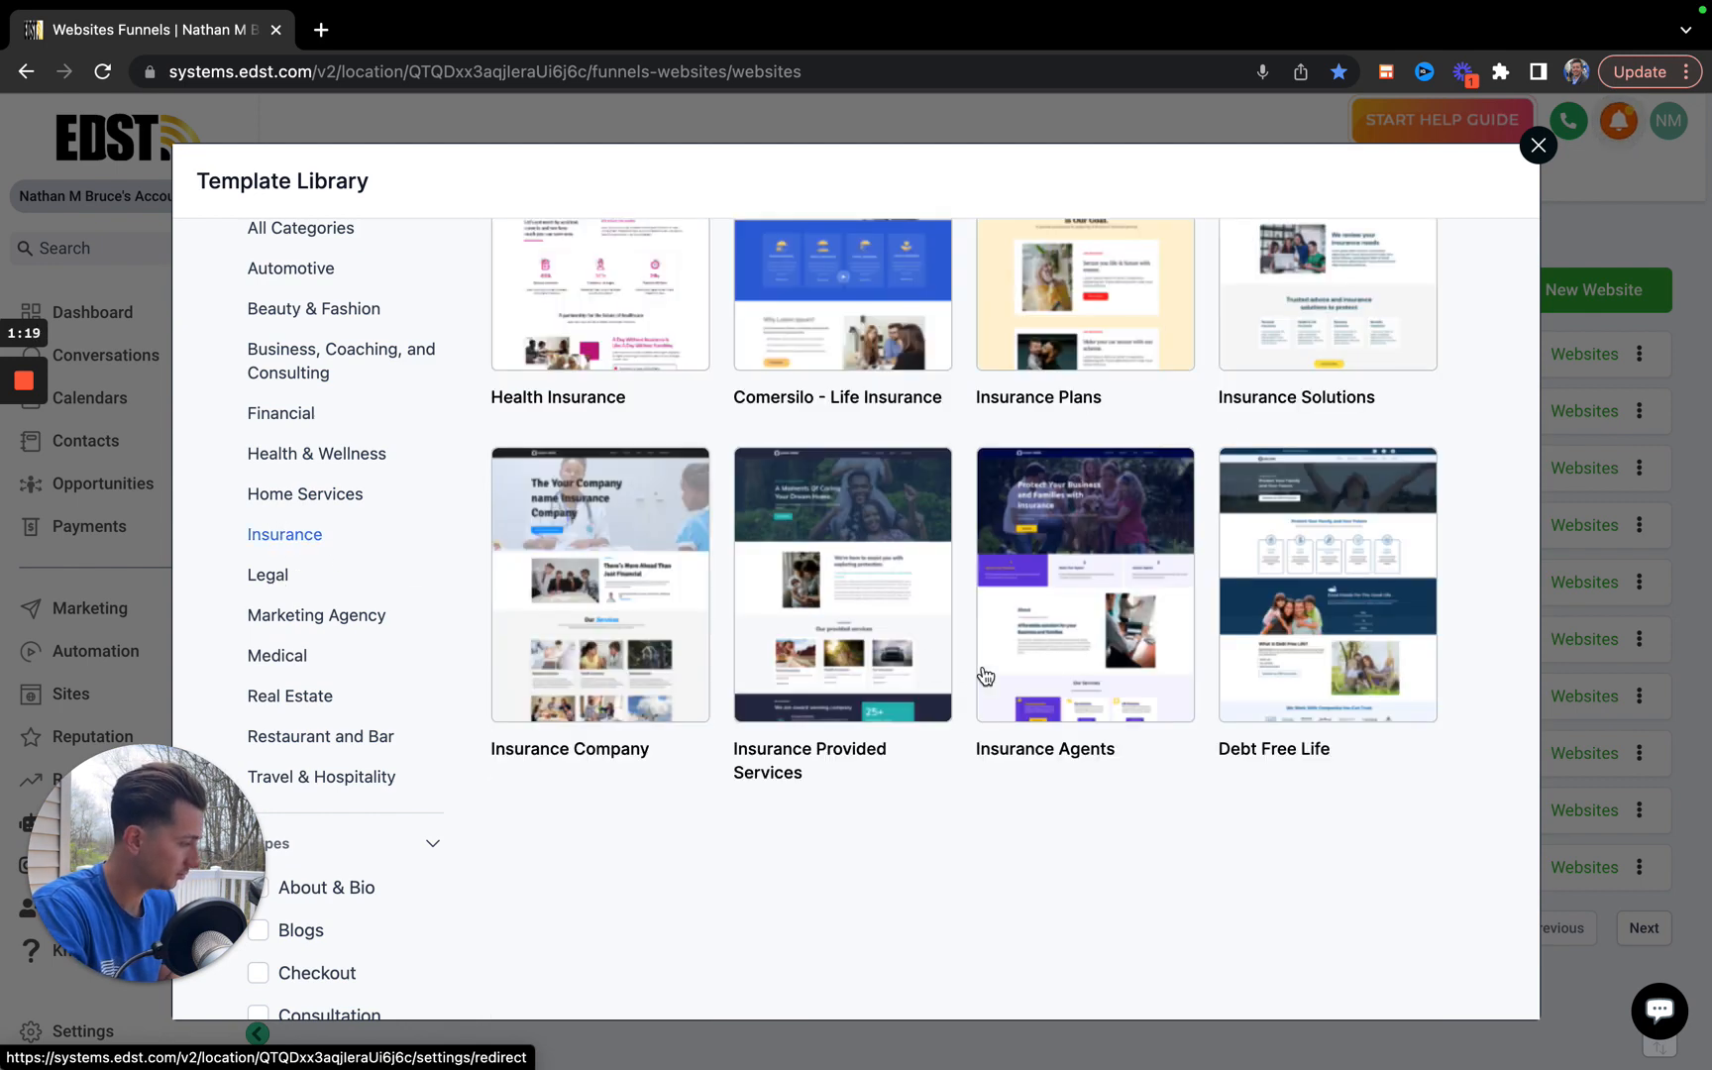
# Choose the Insurance Agents website template, accept the image-rights agreement and get the template.
pyautogui.scroll(3, 928, 416)
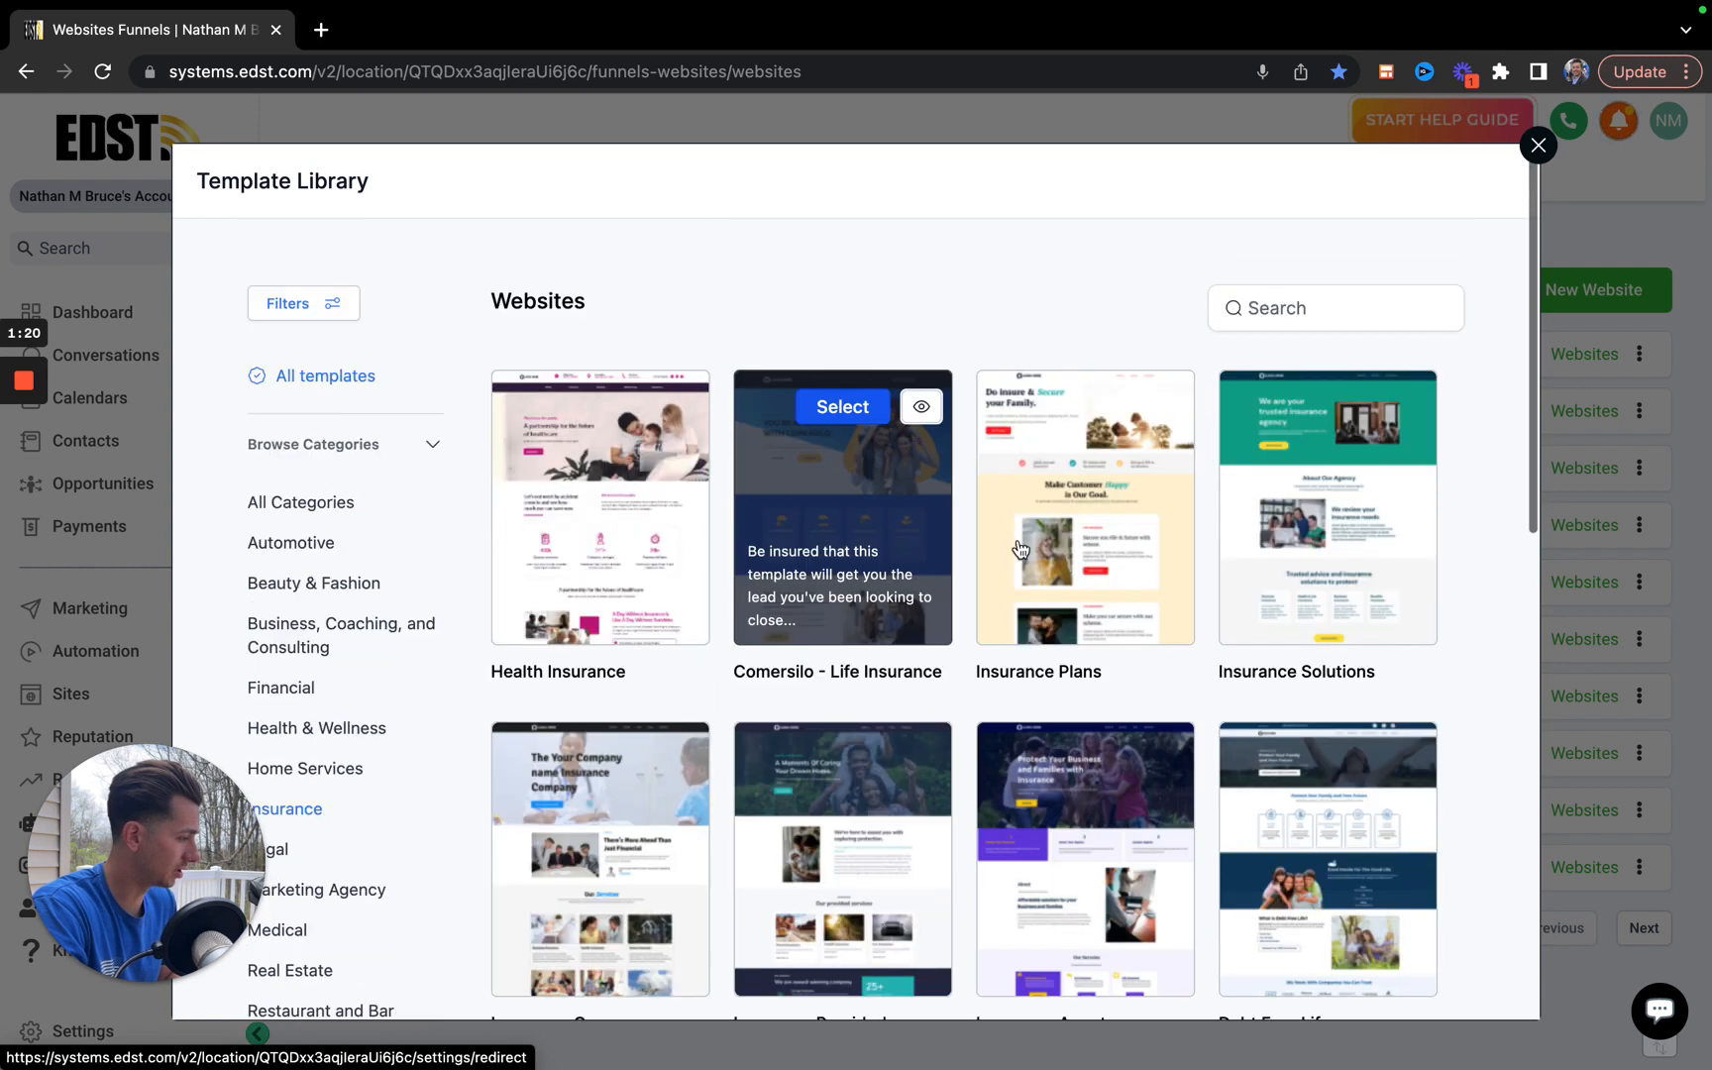
pyautogui.scroll(-2, 1090, 763)
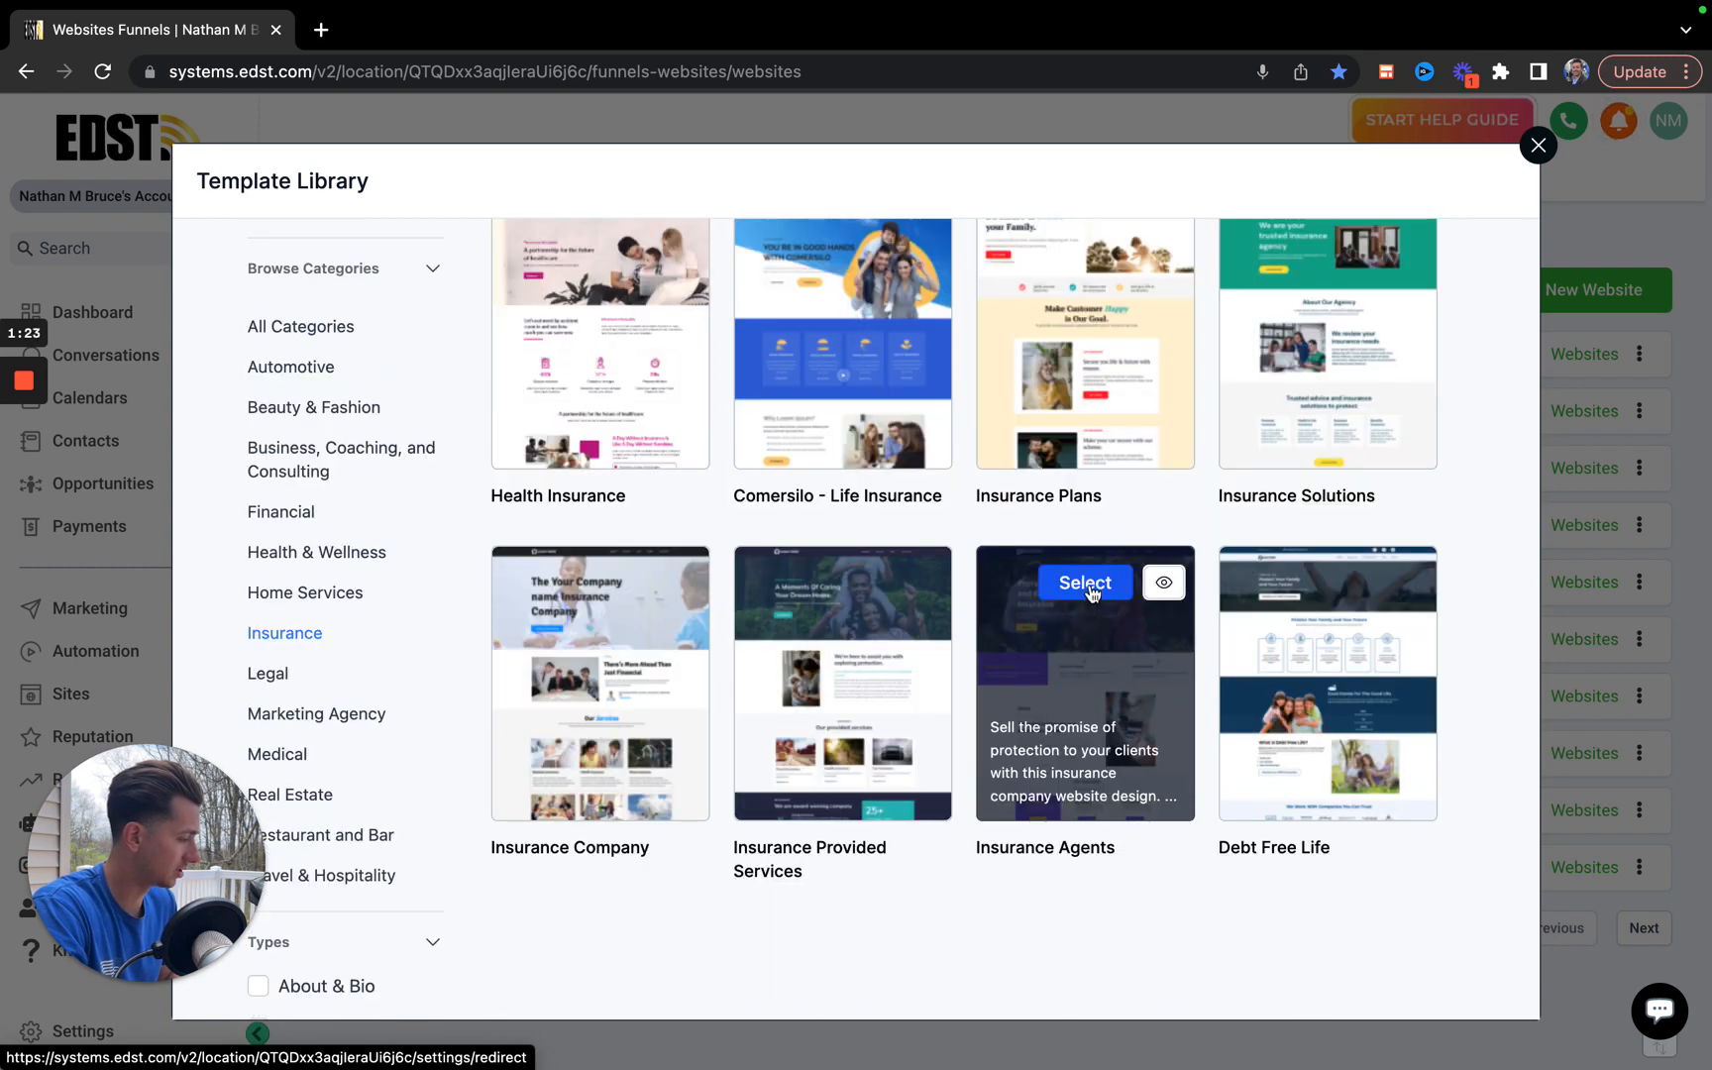
pyautogui.click(1087, 585)
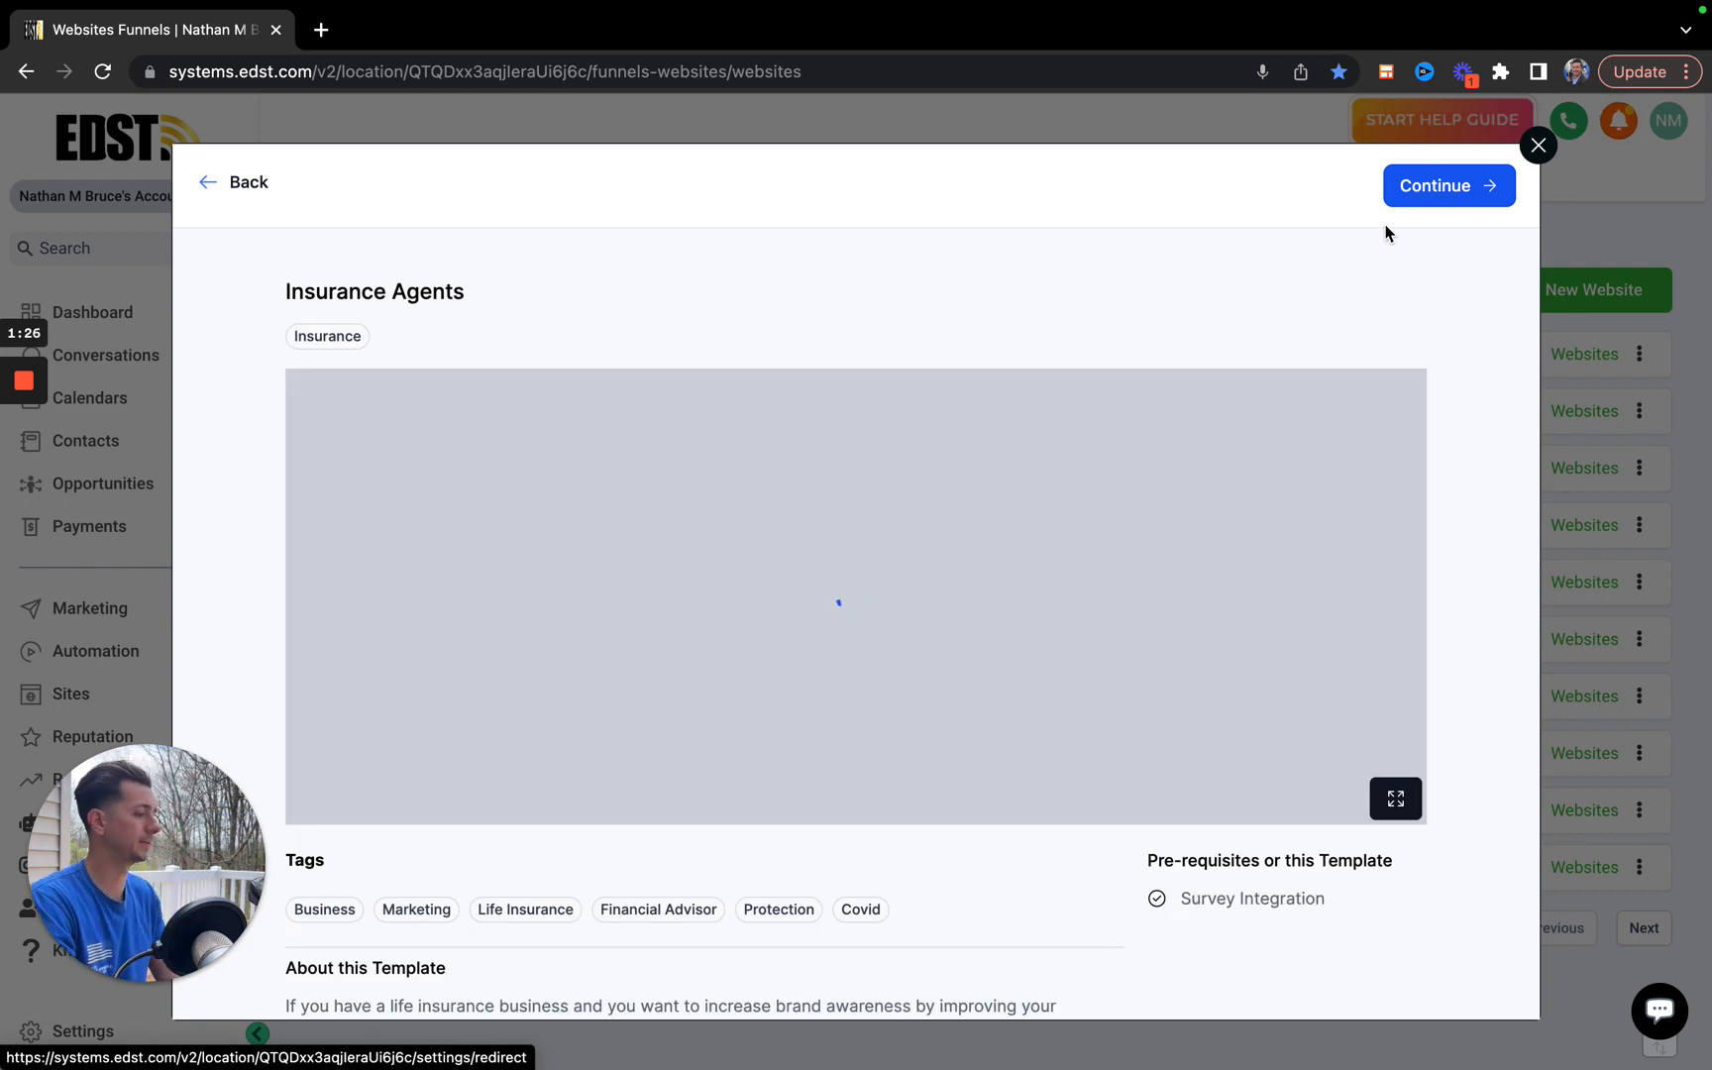
pyautogui.click(1430, 196)
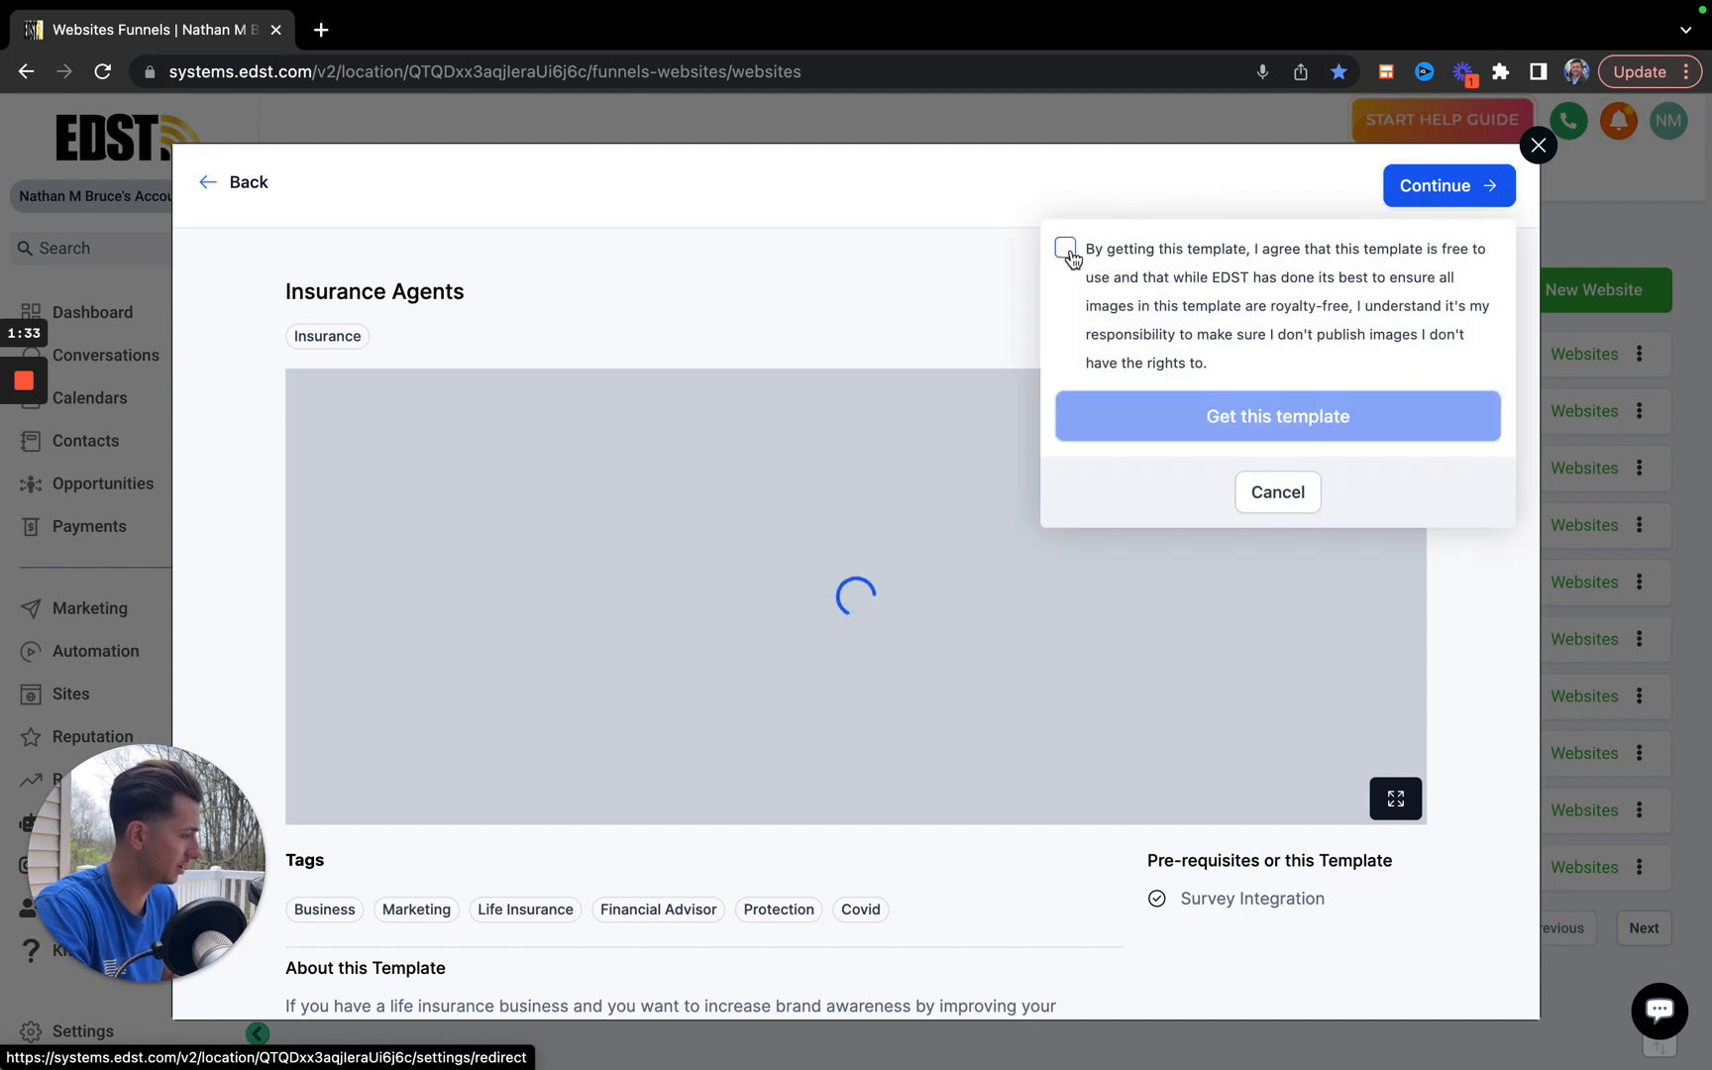
pyautogui.click(1376, 292)
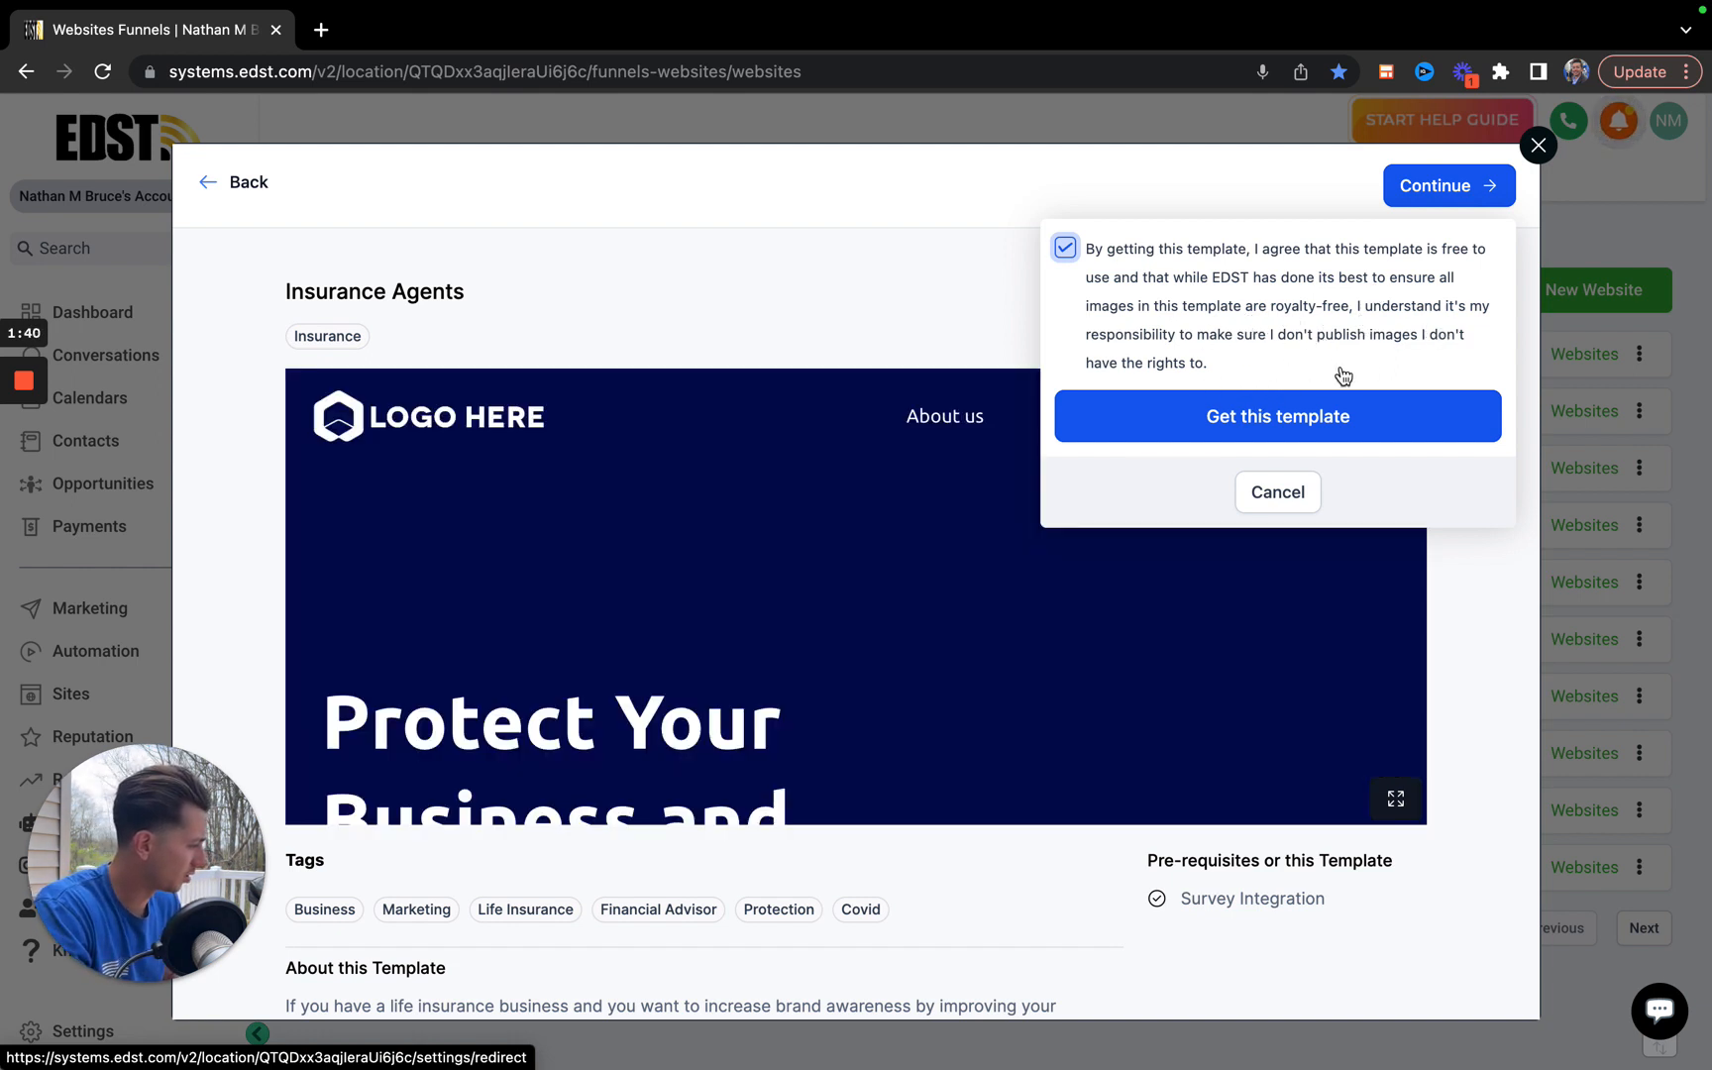
pyautogui.click(1267, 420)
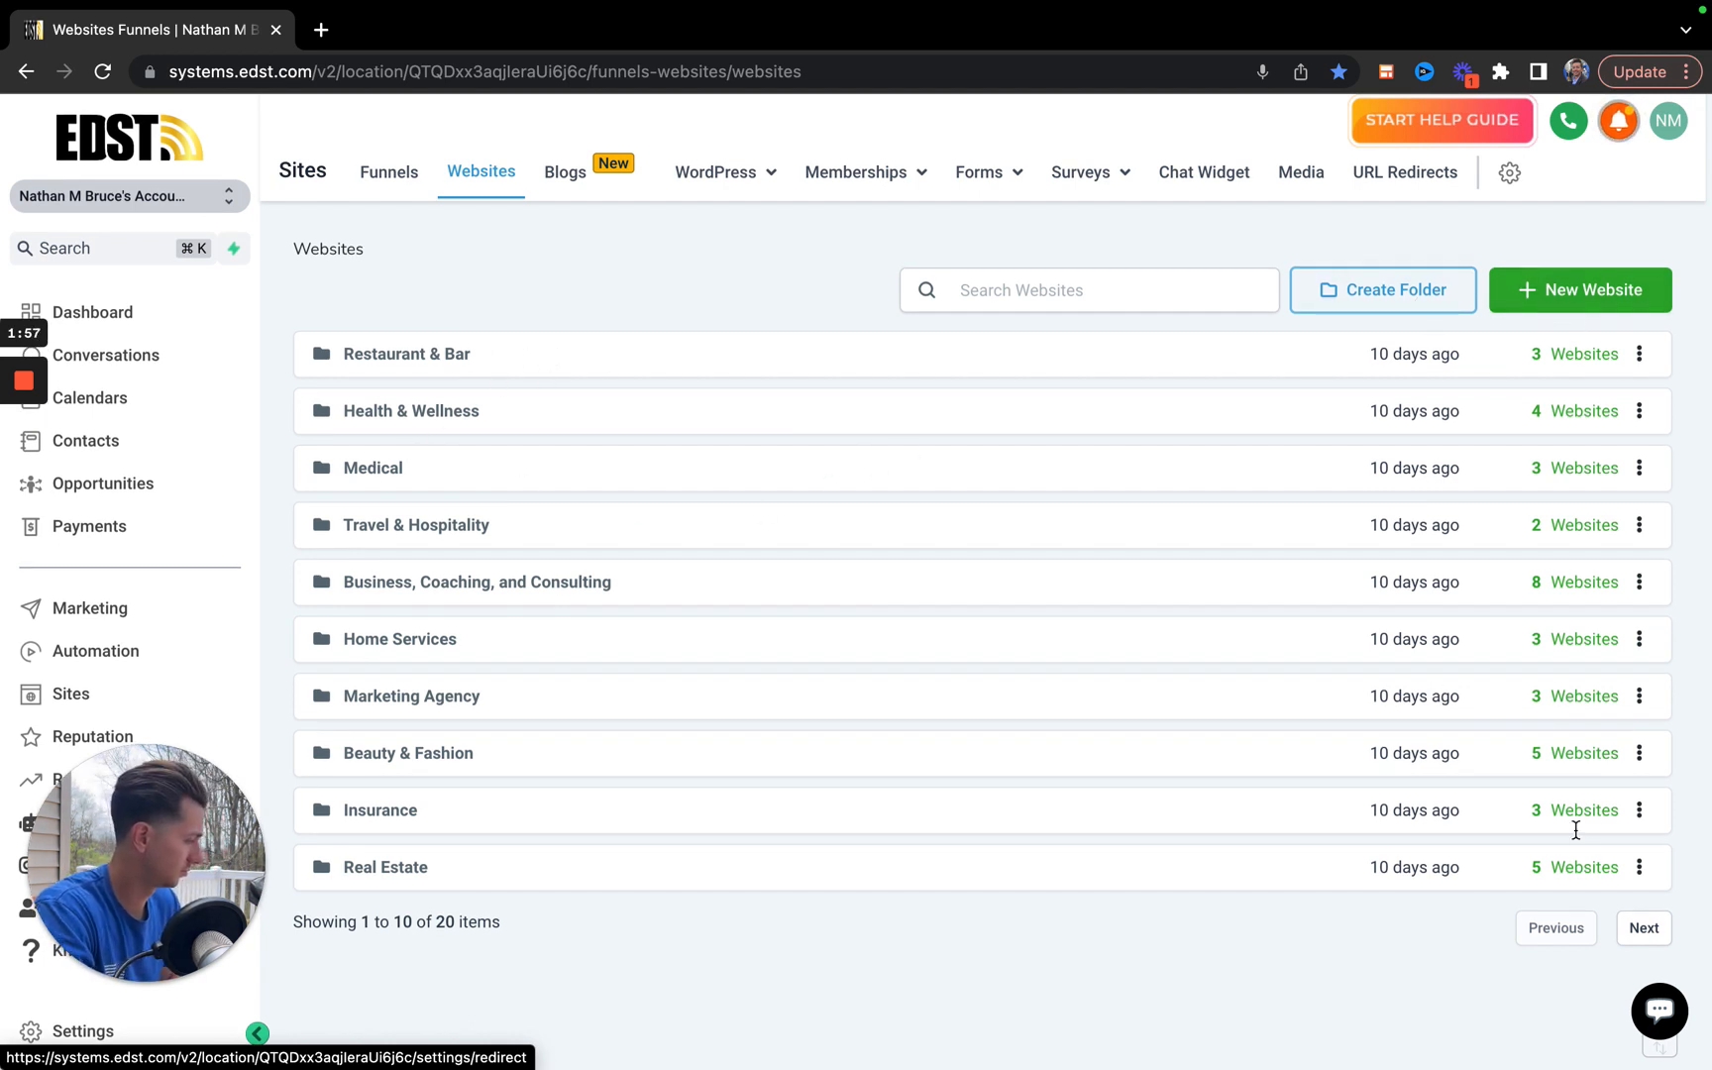
# Open the most recently created Life insurance-005-1.2.w website and review its stats, sales and settings.
pyautogui.click(1650, 941)
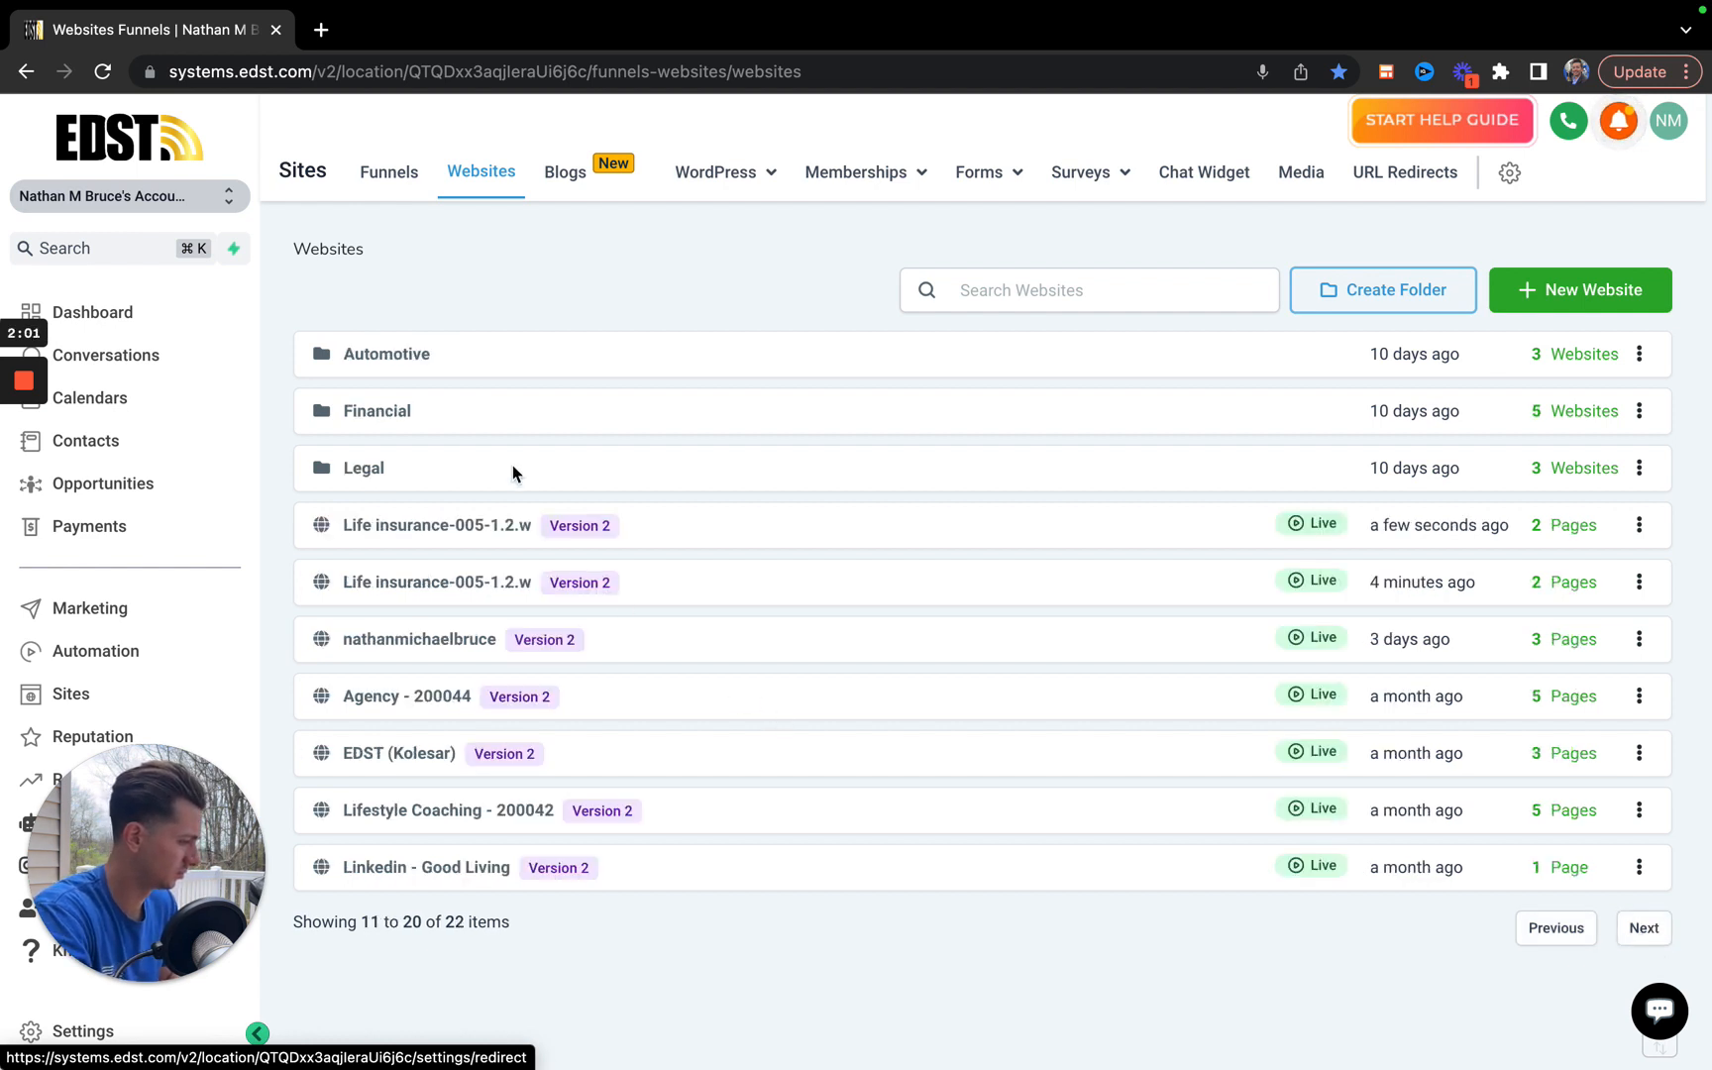
pyautogui.click(470, 528)
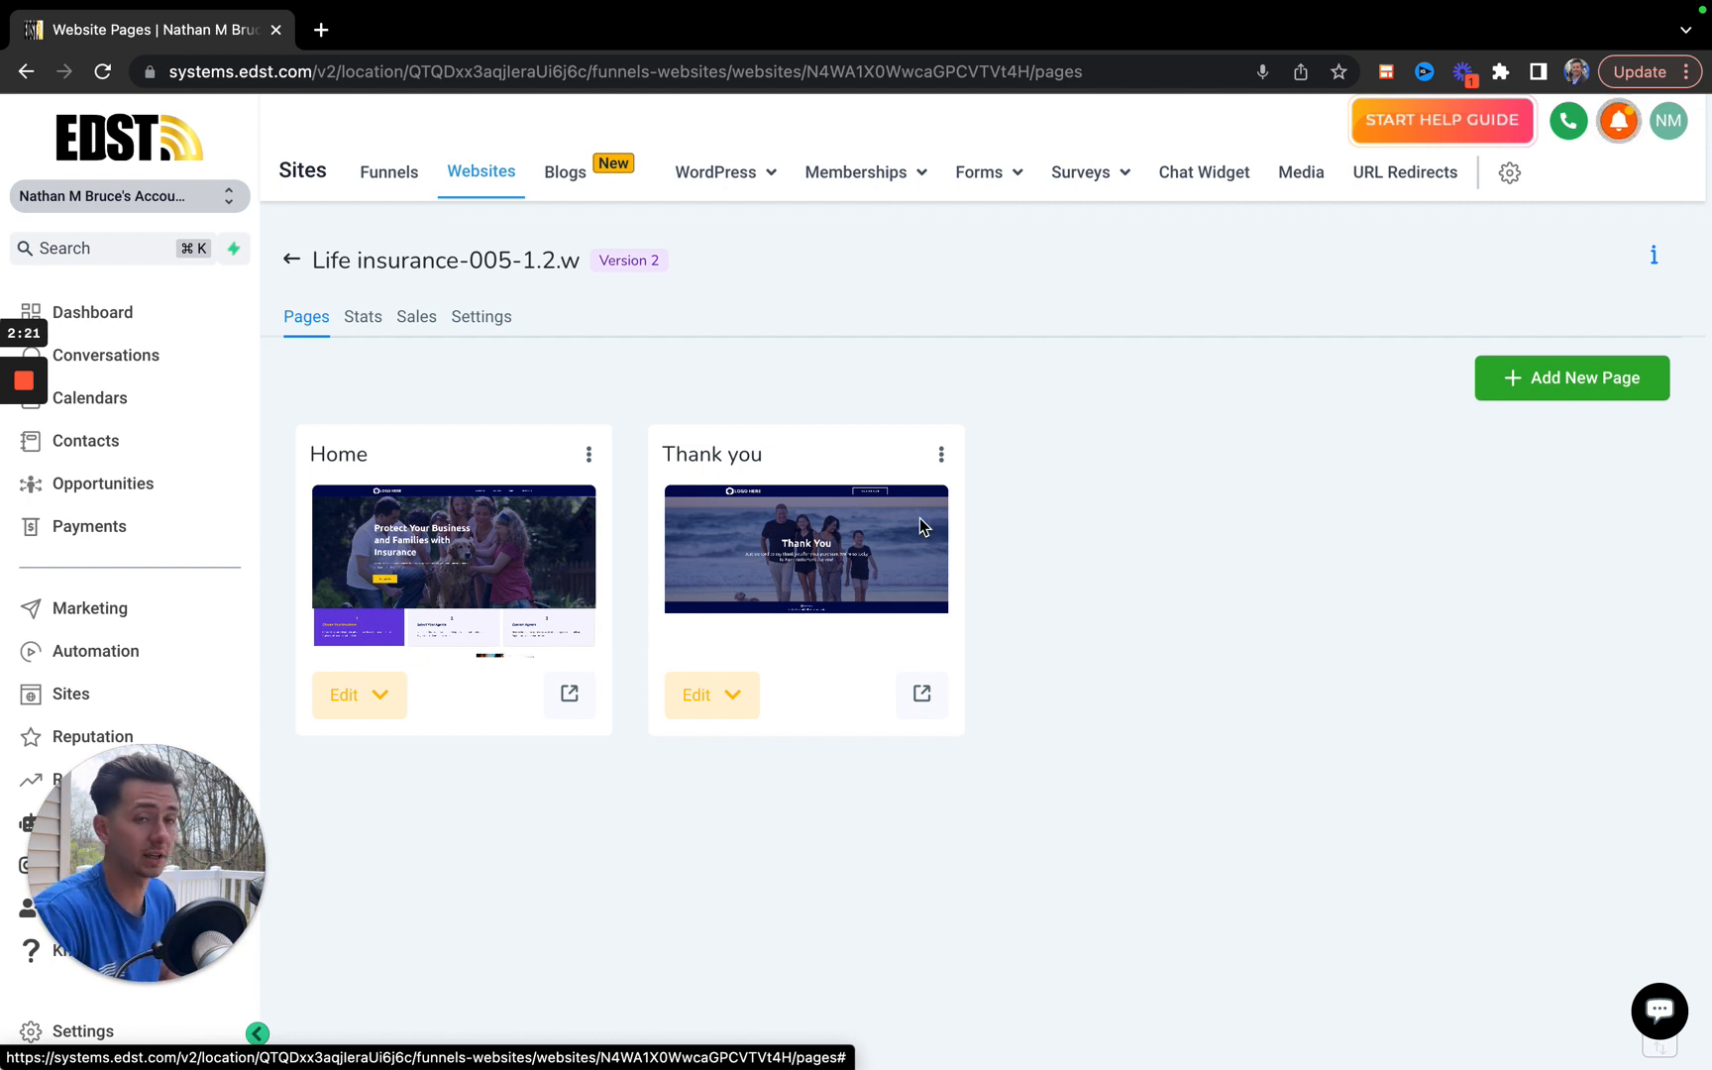
pyautogui.click(363, 319)
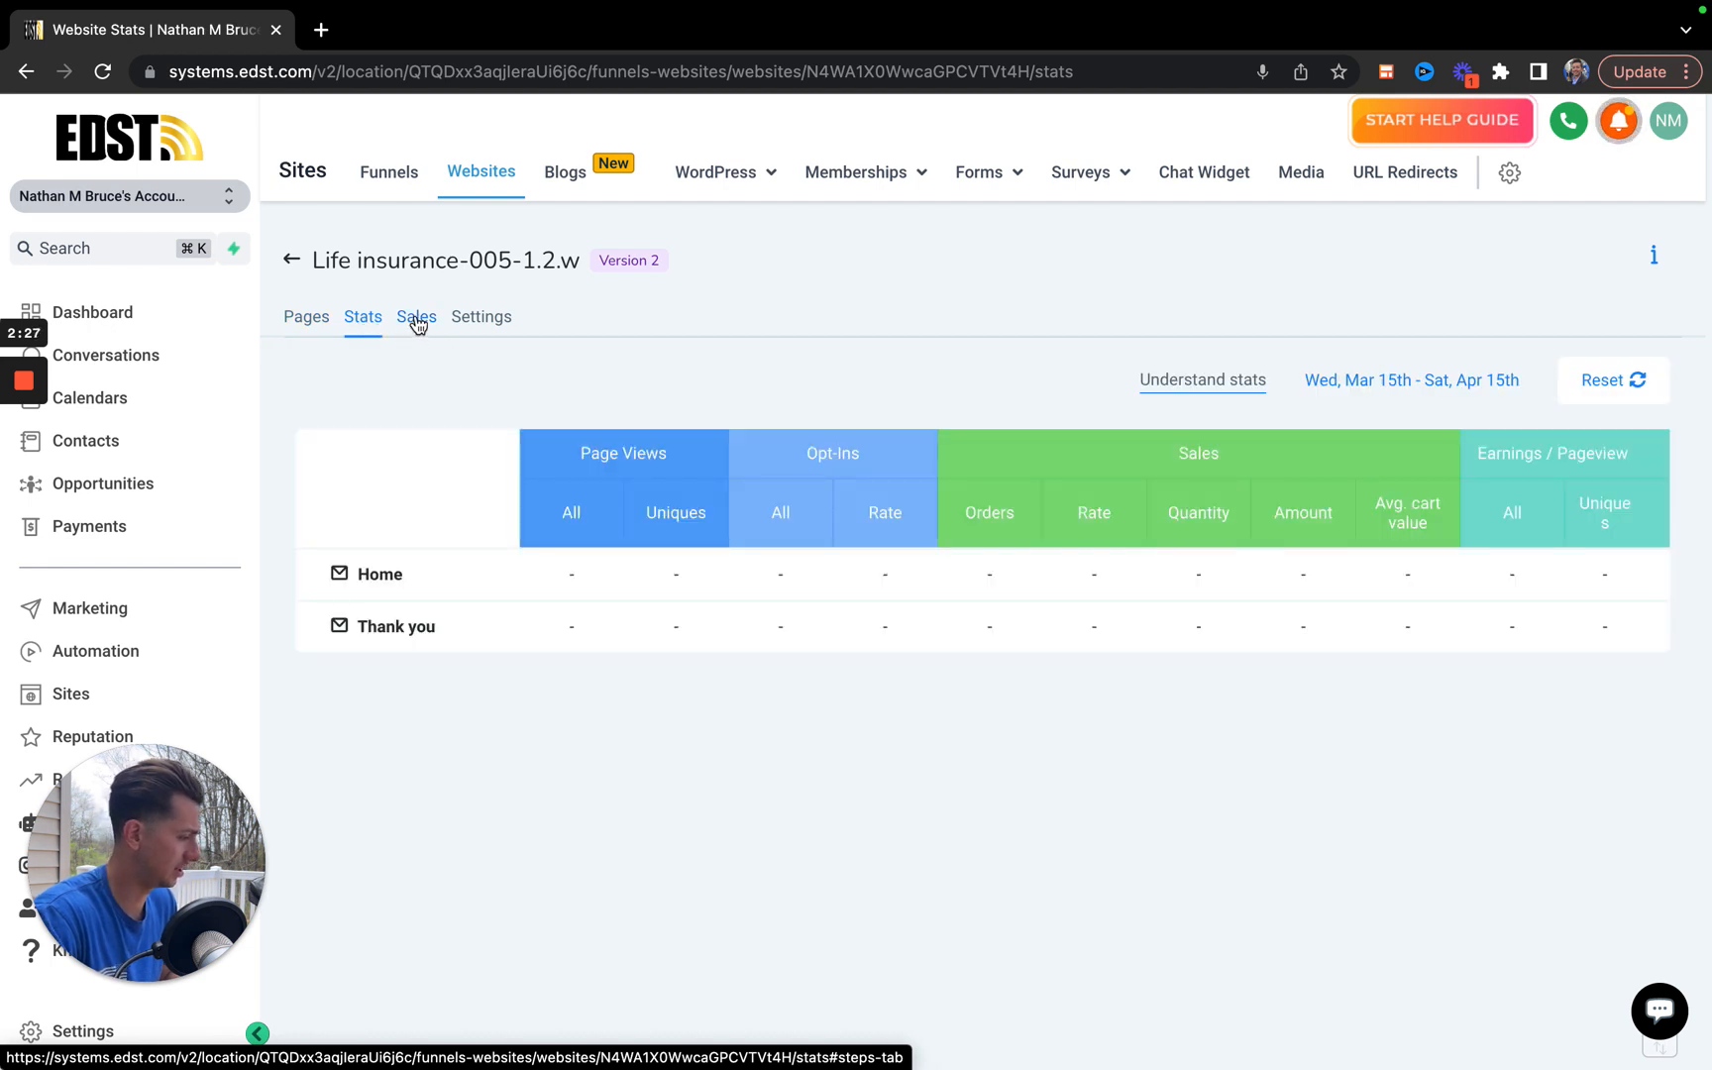
pyautogui.click(418, 322)
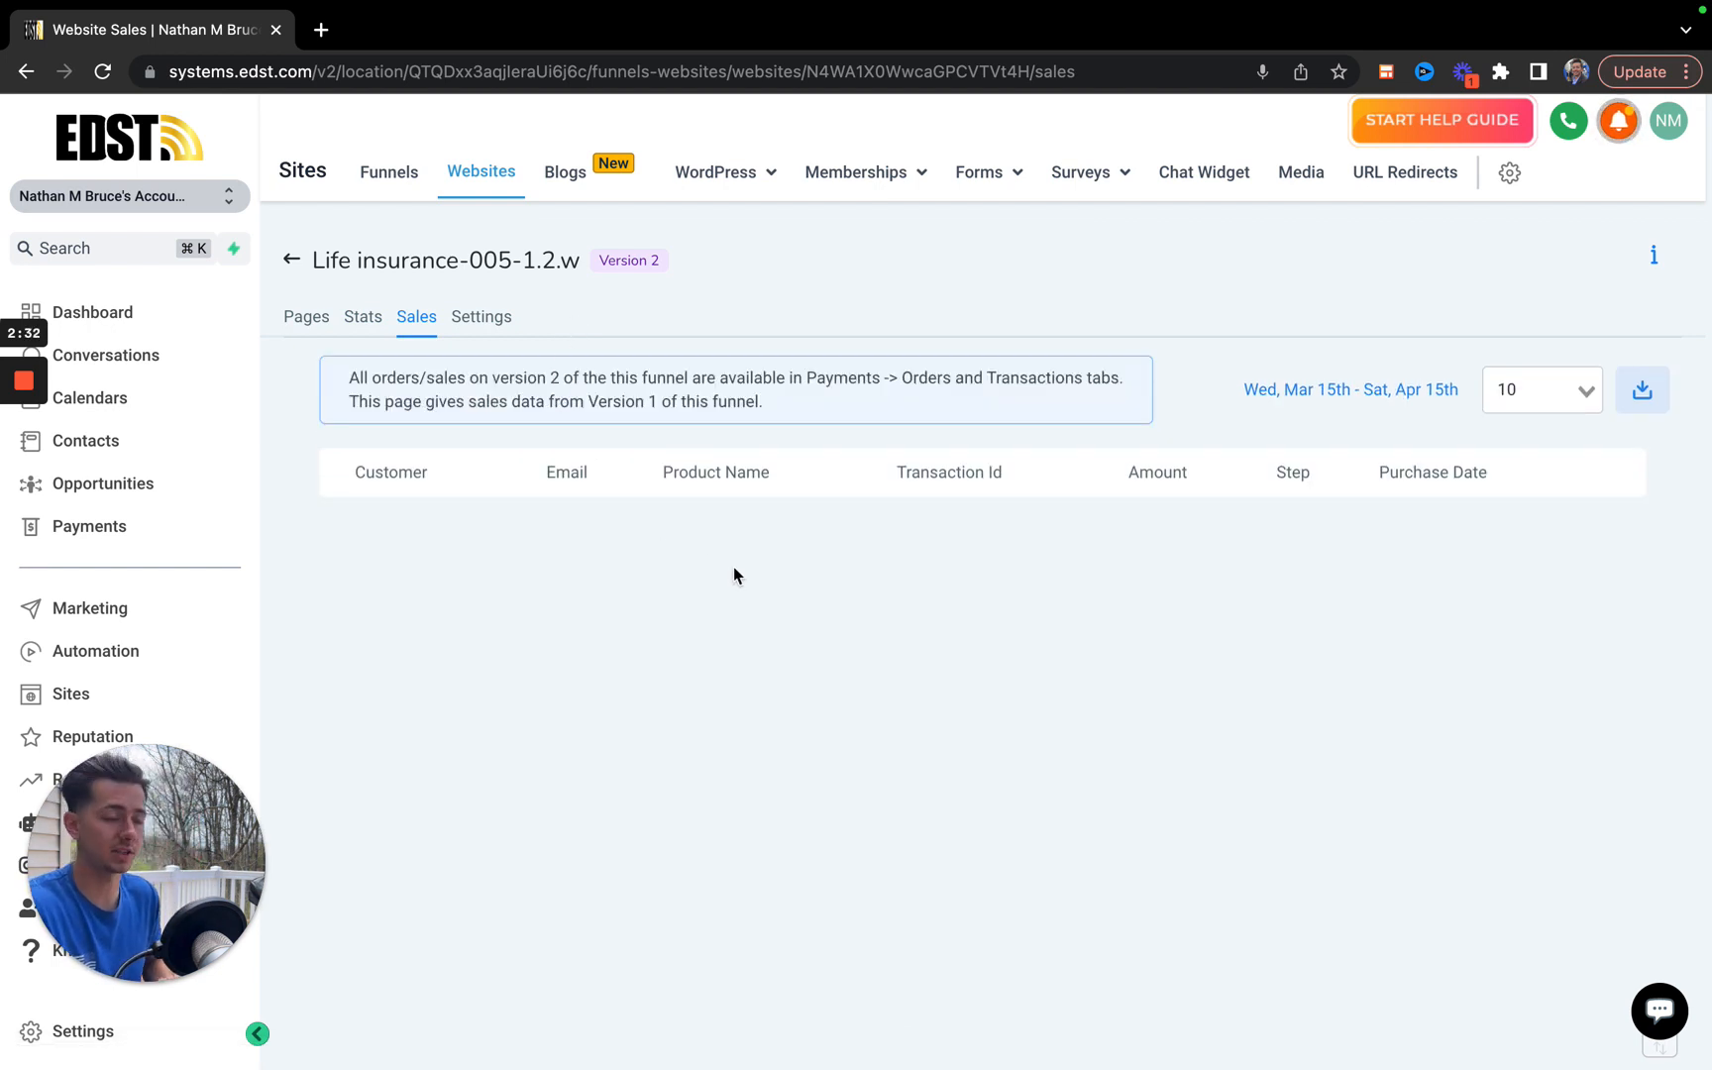
pyautogui.click(489, 330)
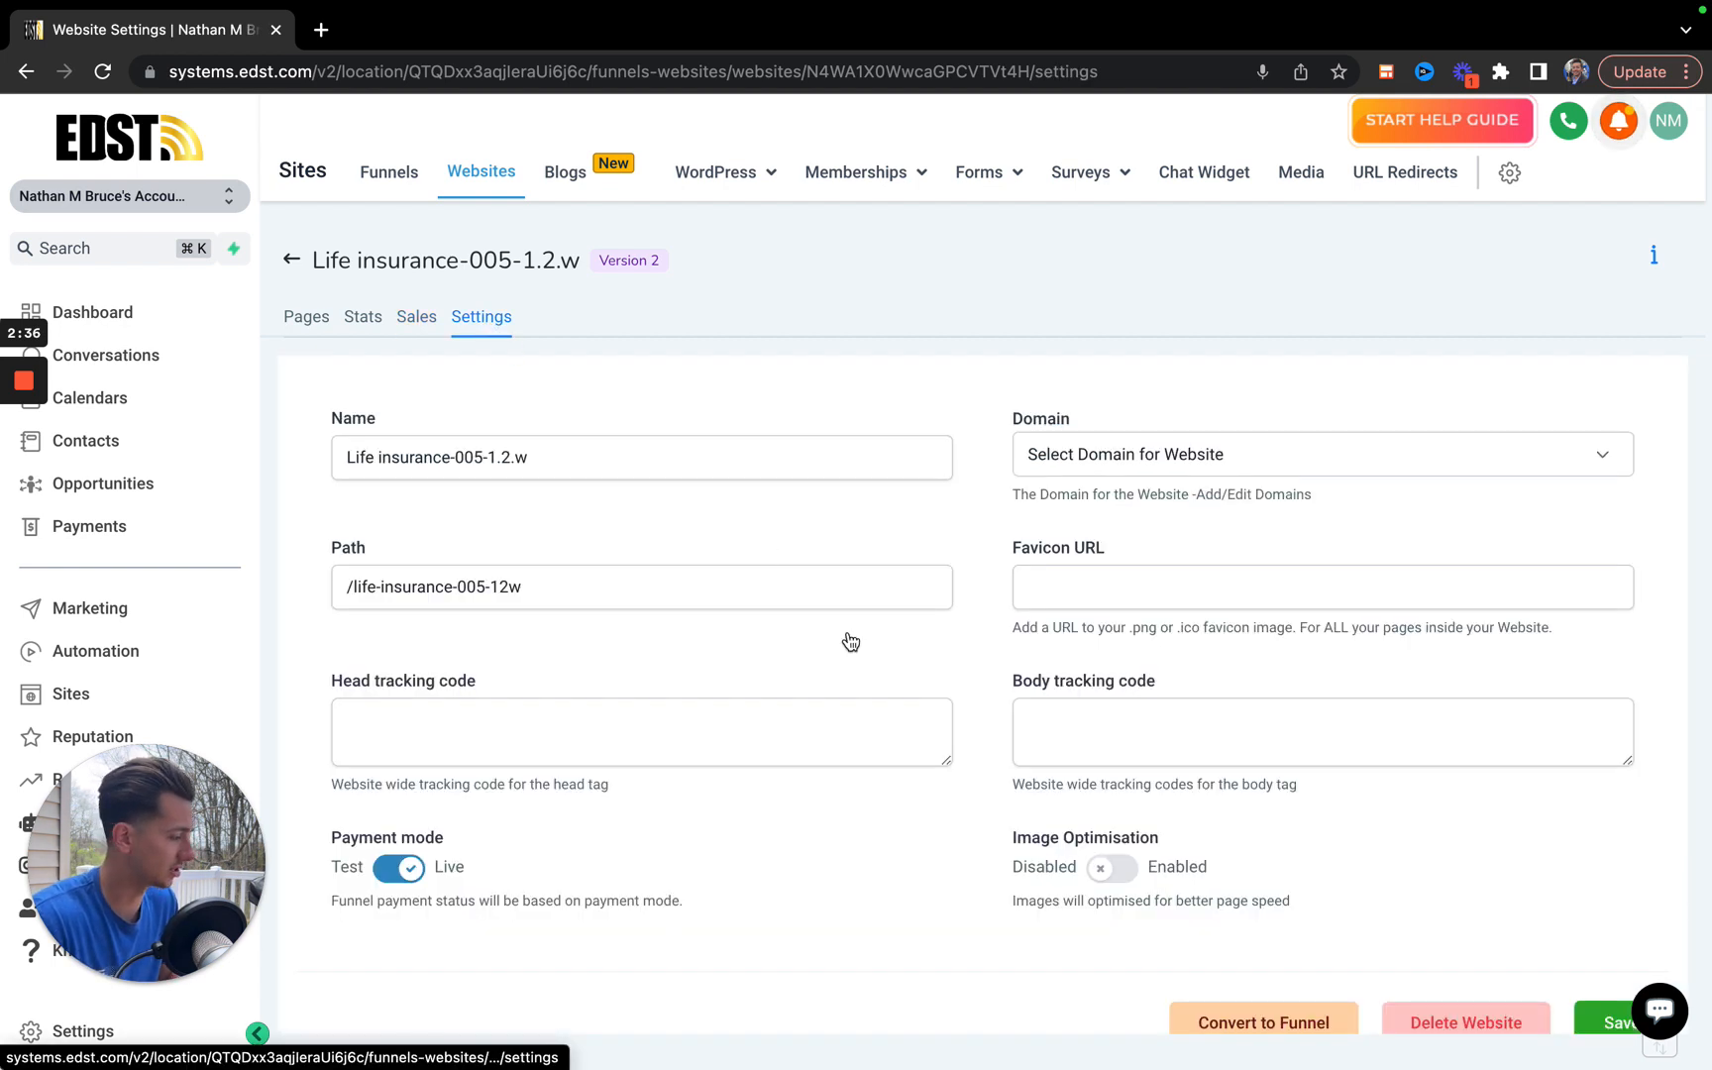
pyautogui.scroll(-1, 950, 788)
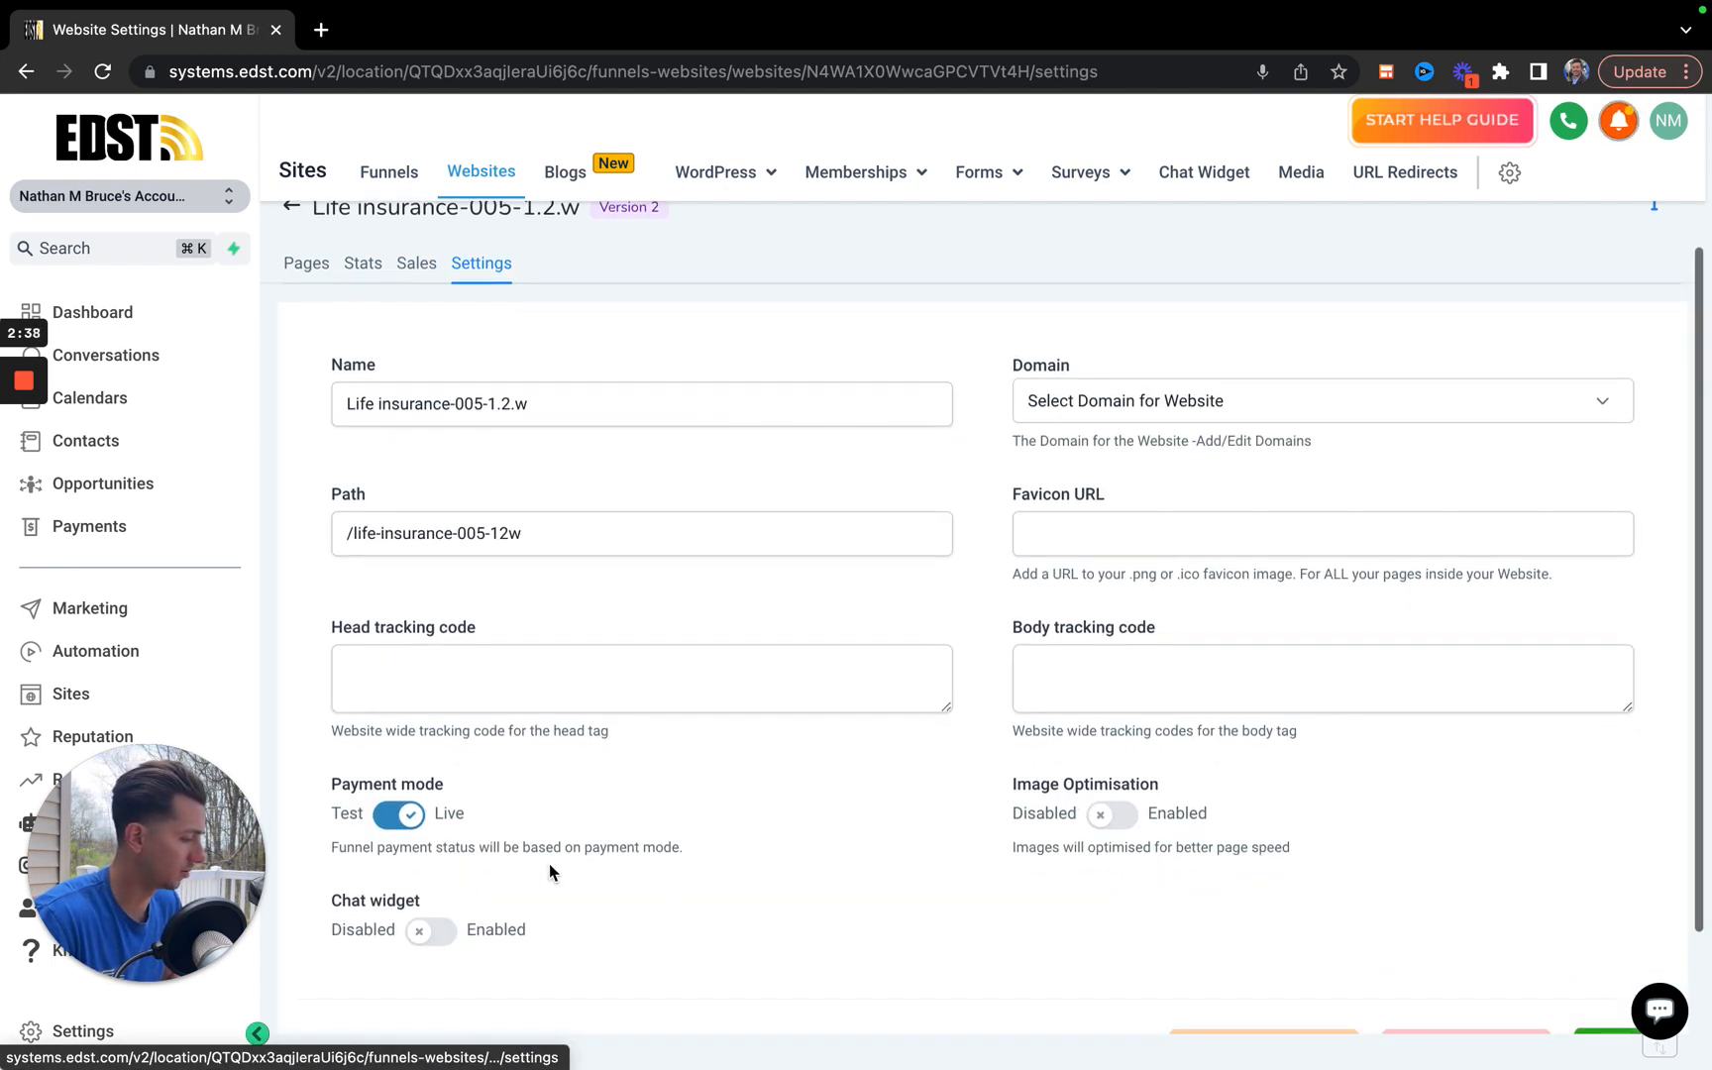
pyautogui.scroll(-1, 549, 871)
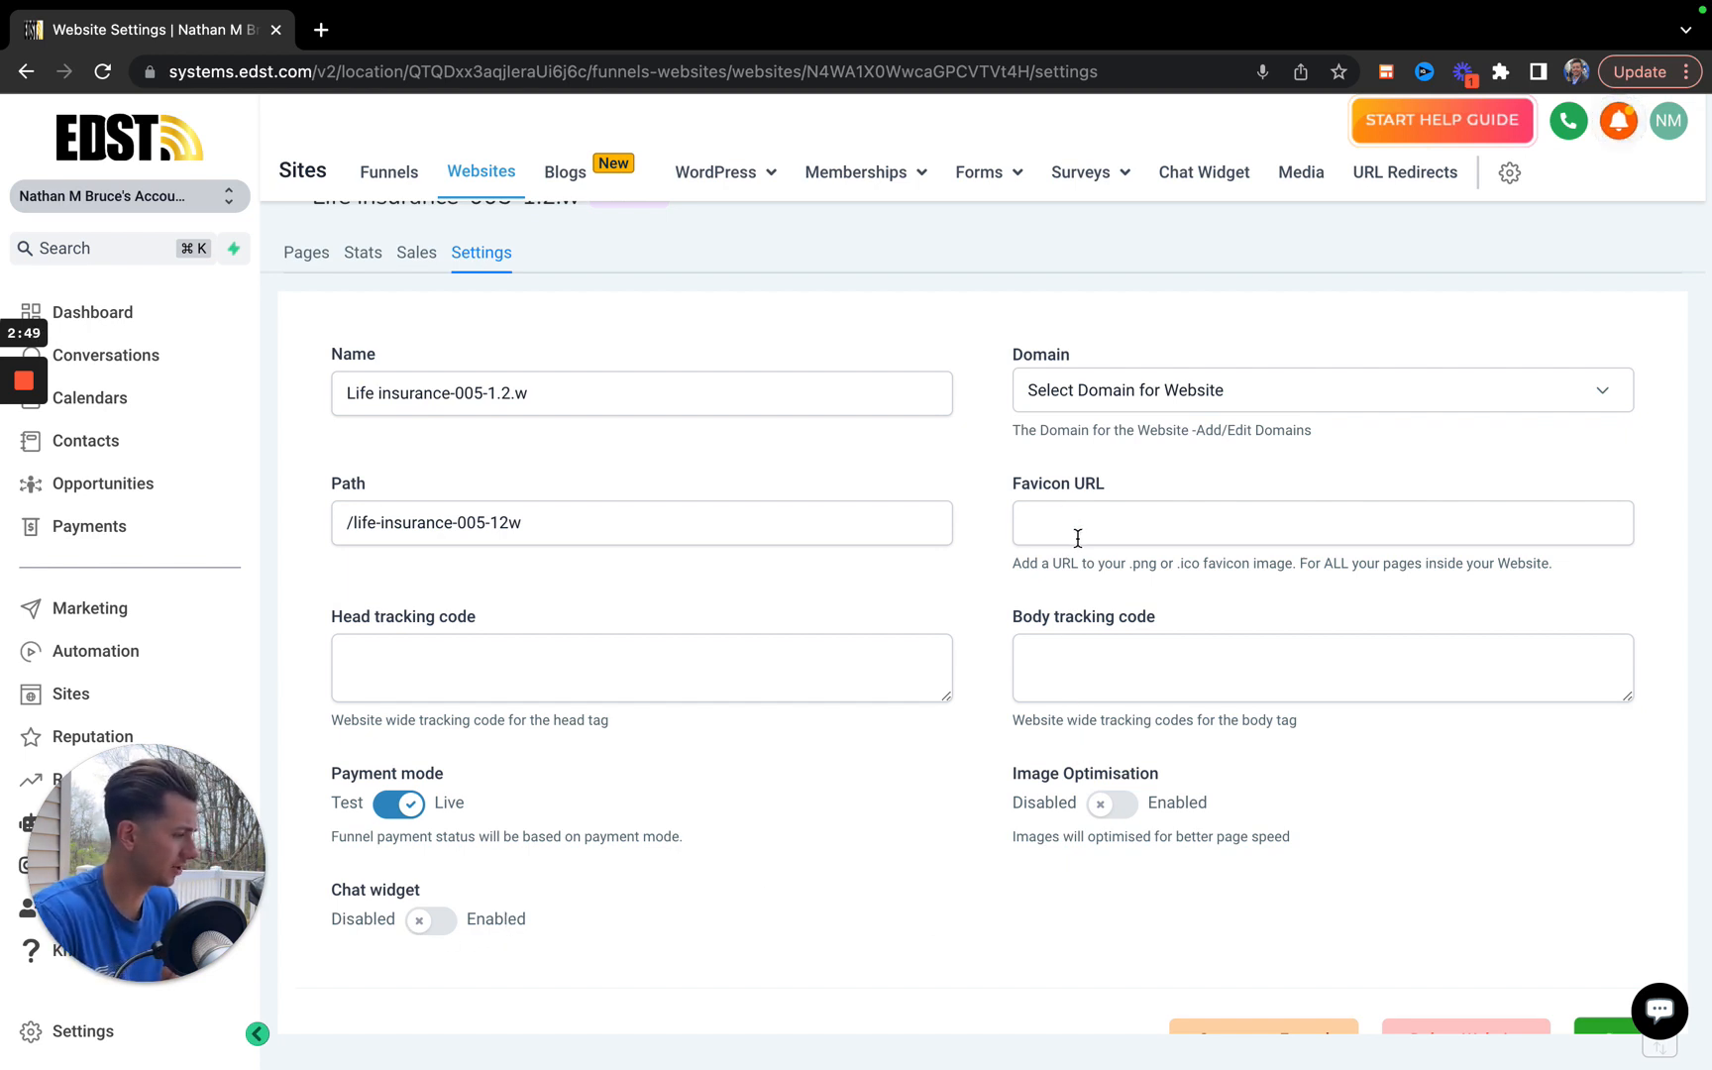
pyautogui.scroll(1, 1052, 517)
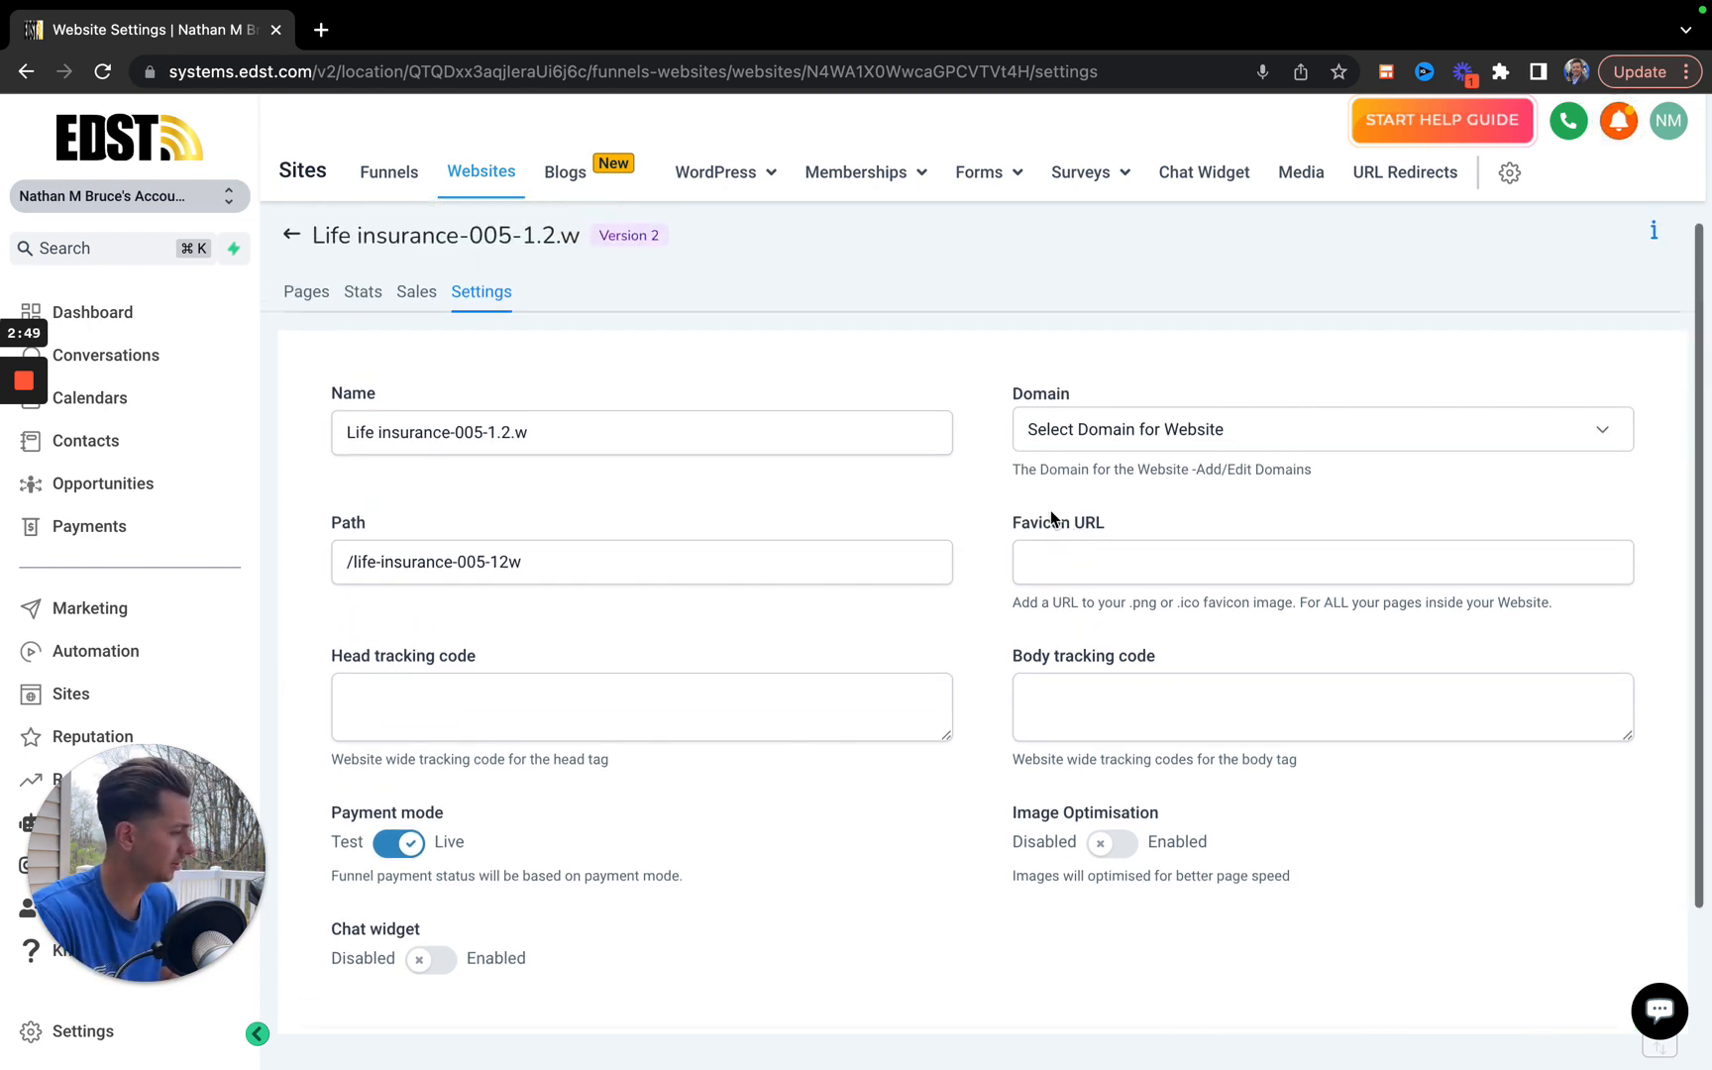
# Open the website's Home page for editing in the same browser tab and inspect its section and navigation menu settings.
pyautogui.click(307, 302)
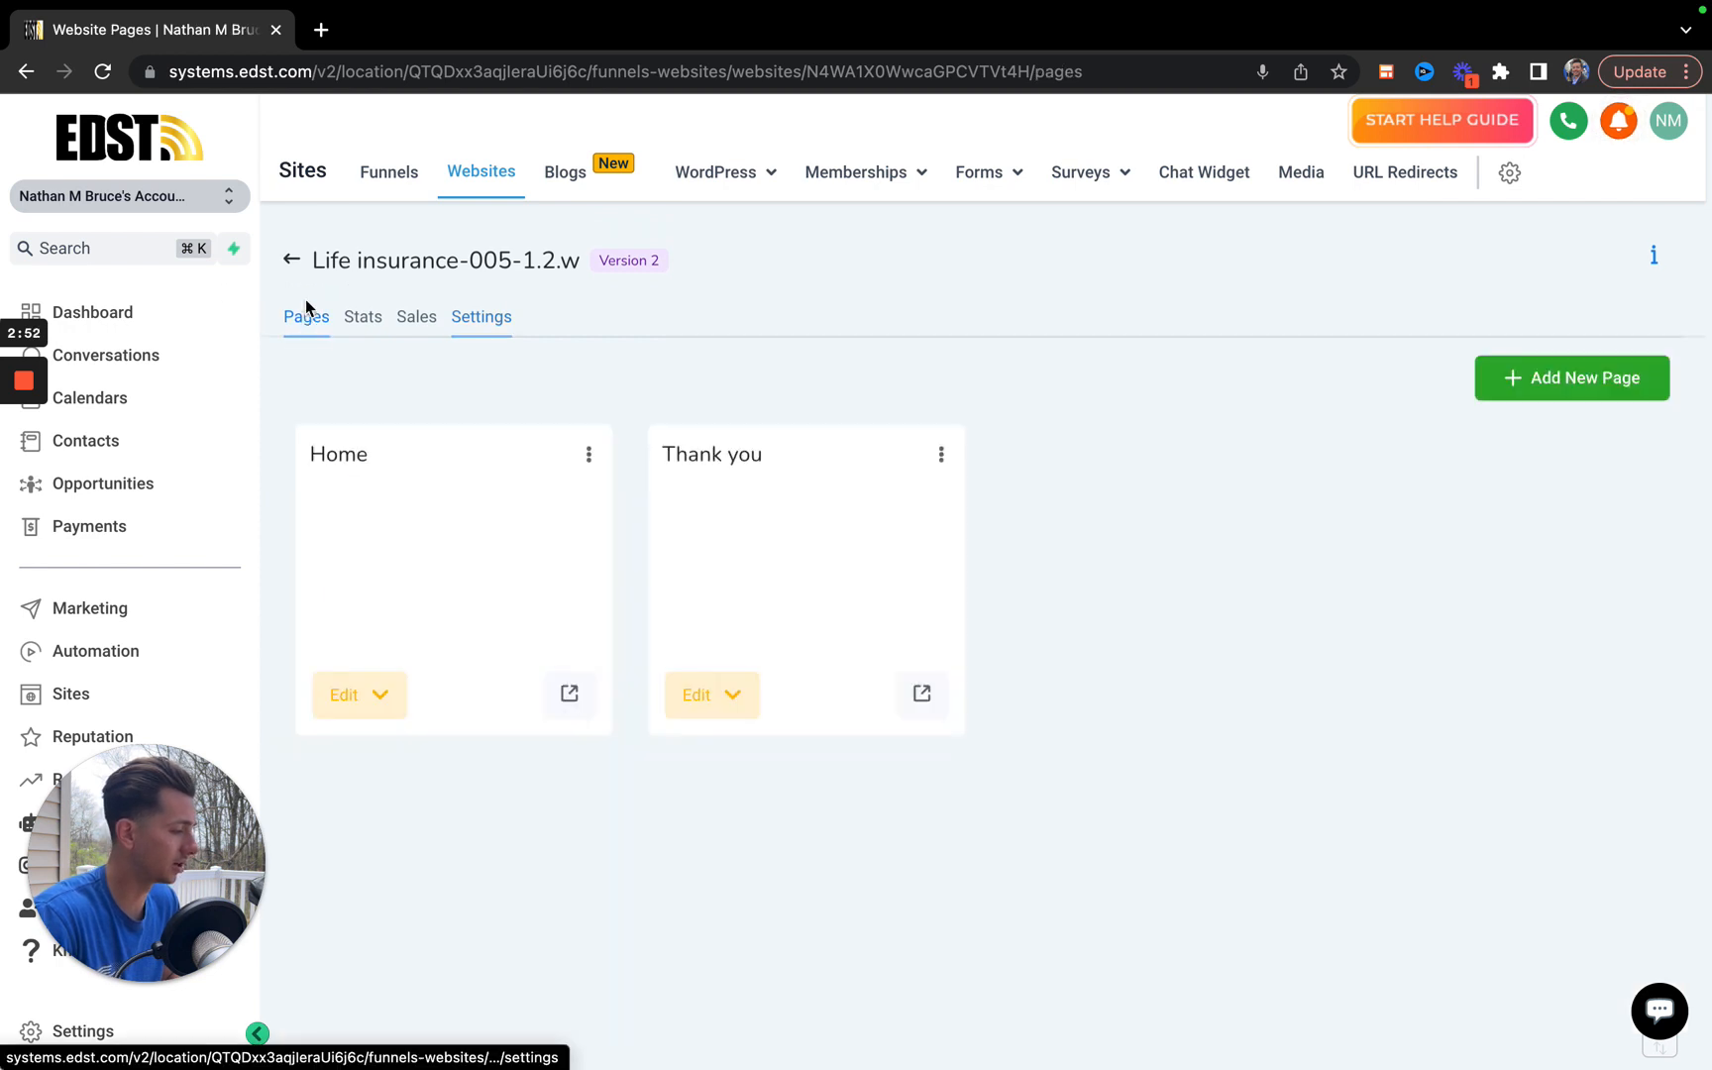
pyautogui.click(376, 699)
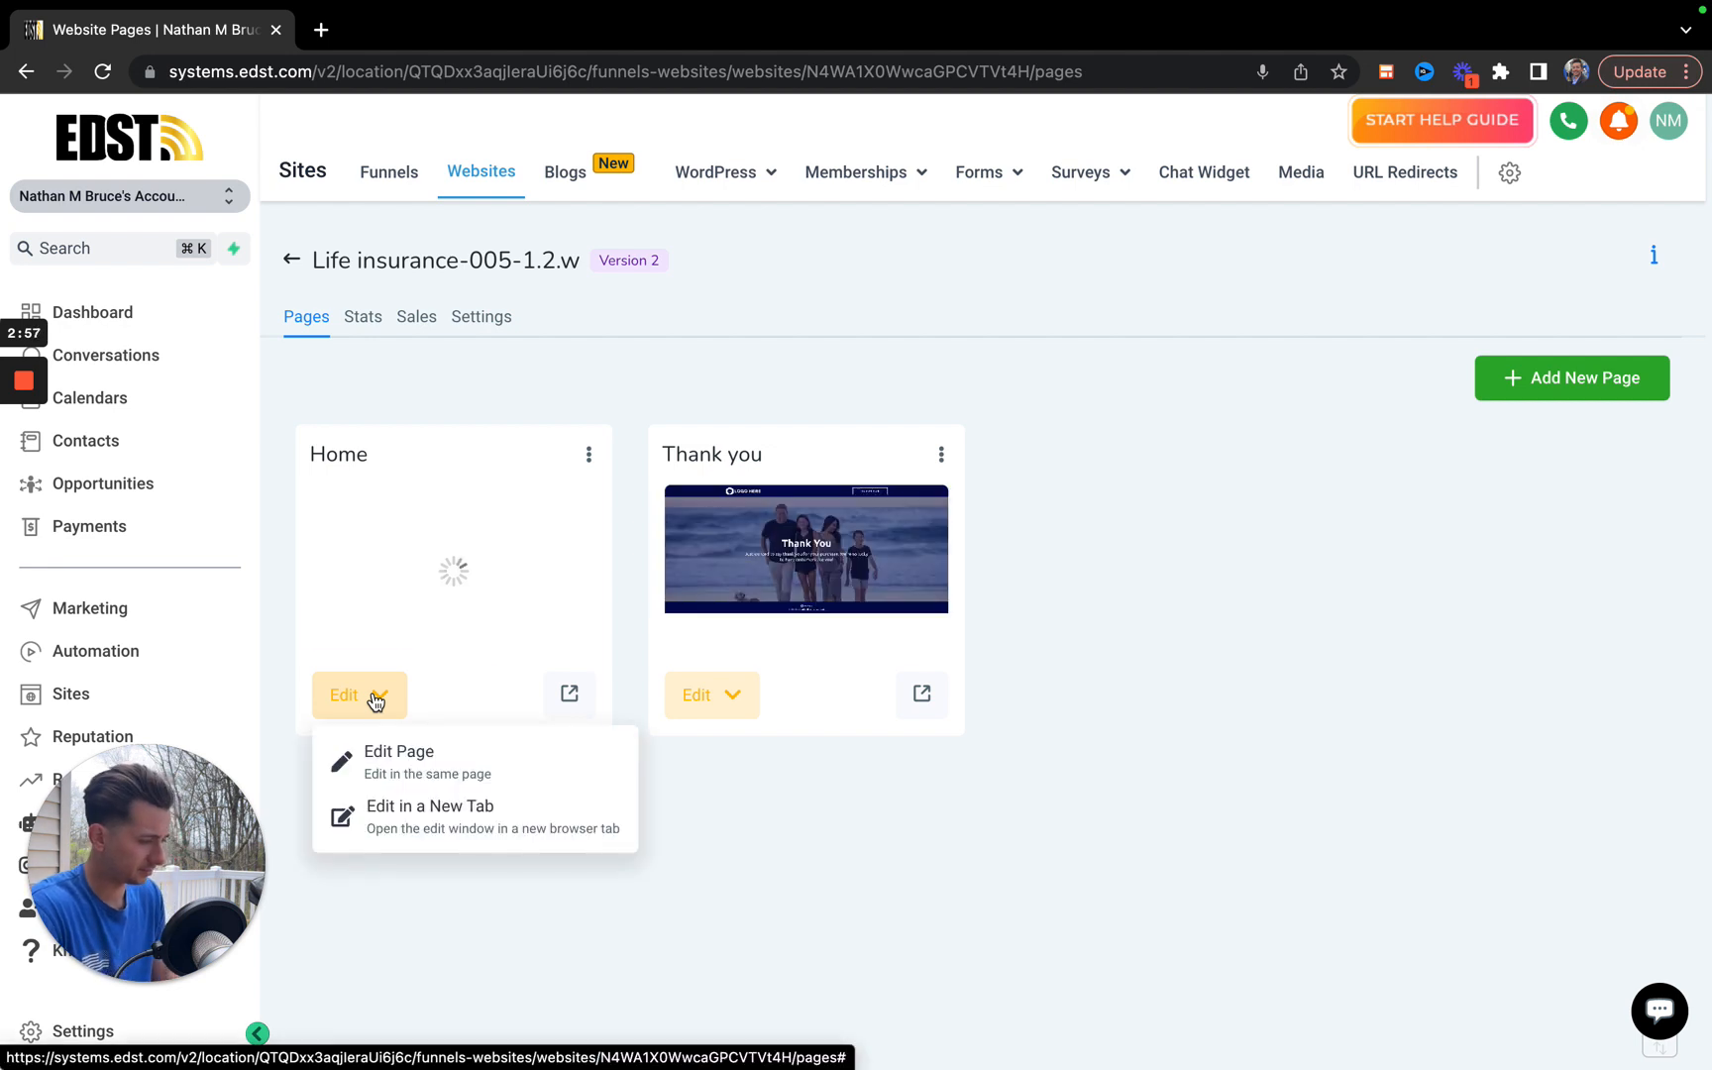
pyautogui.click(414, 759)
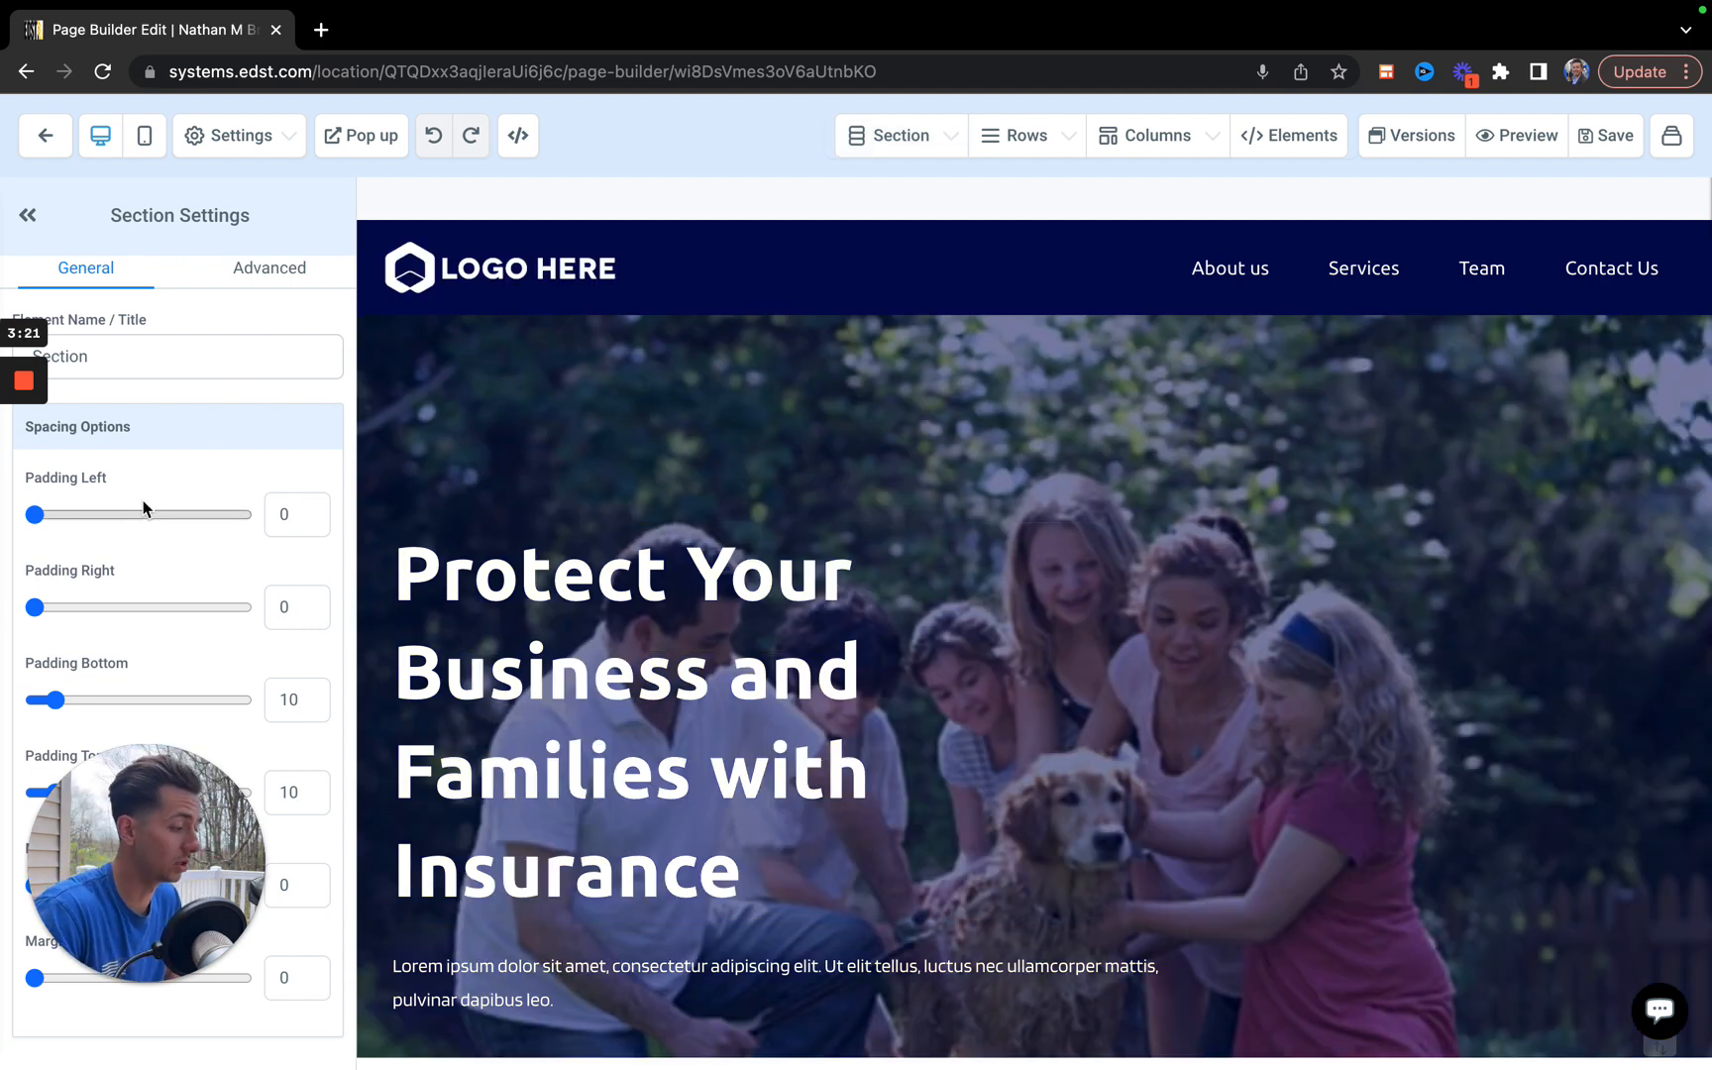
pyautogui.scroll(-1, 108, 550)
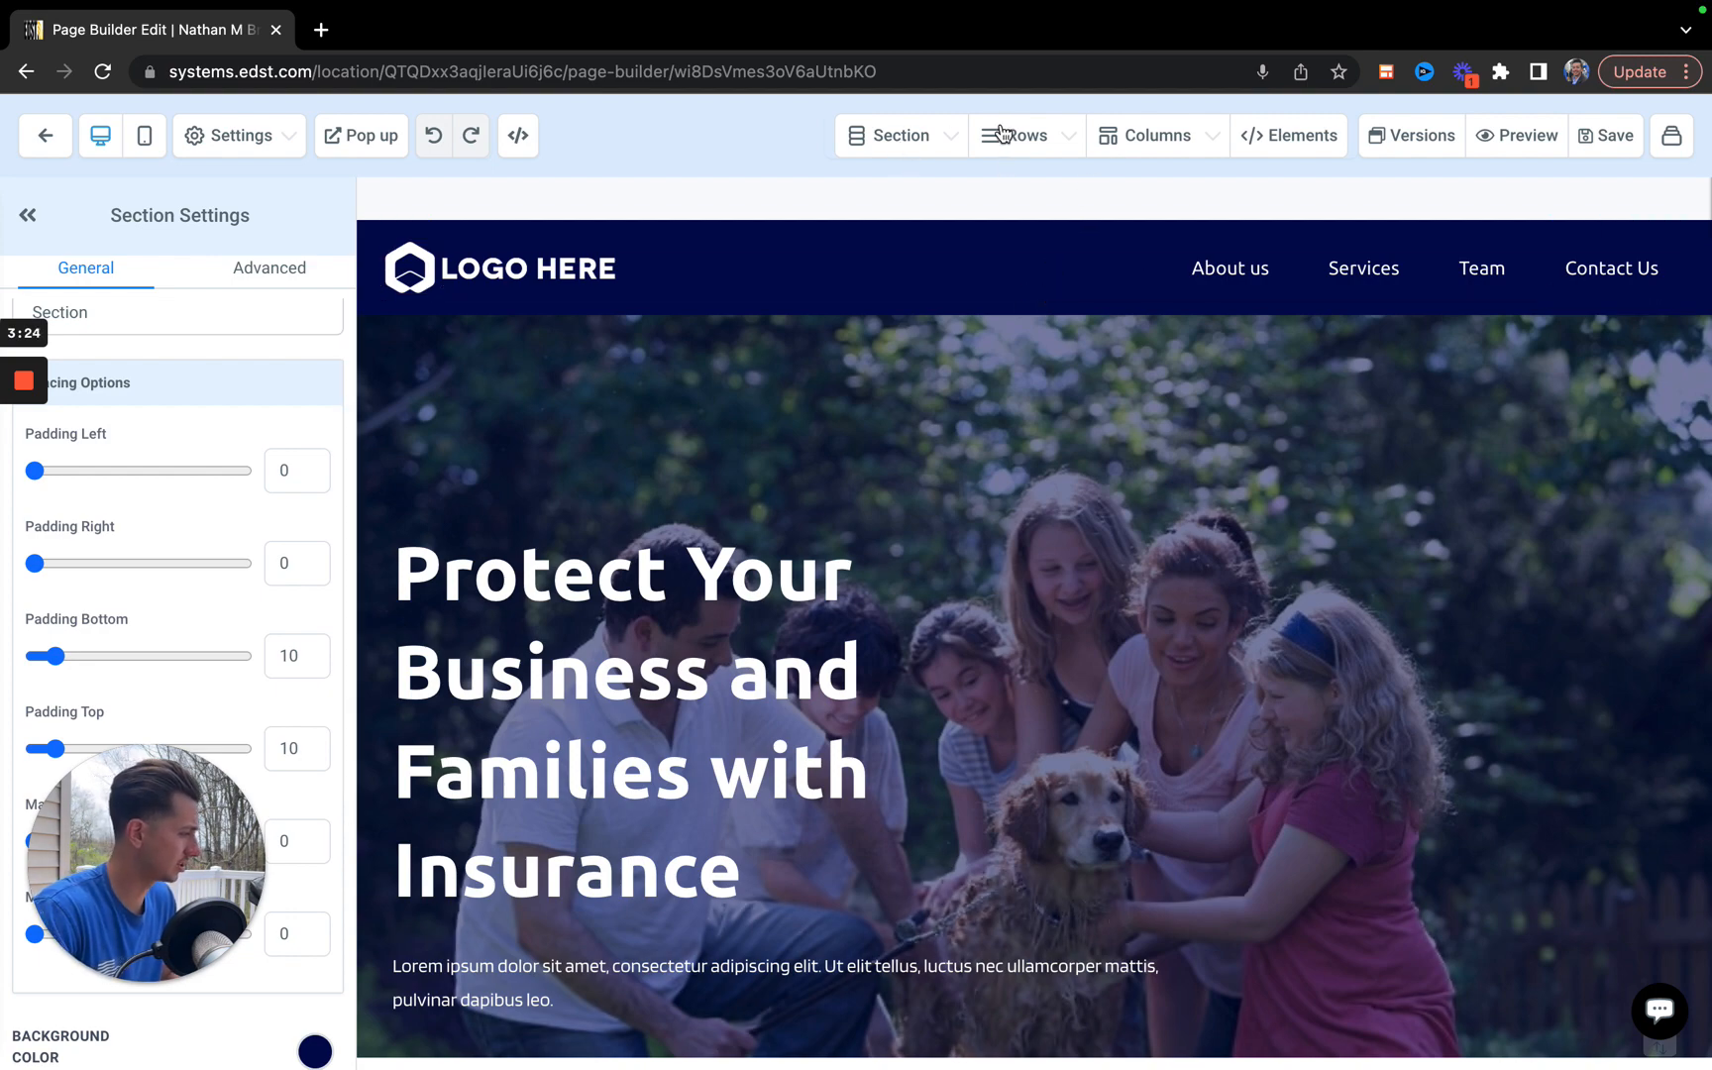
pyautogui.scroll(-1, 1055, 639)
pyautogui.scroll(1, 1055, 638)
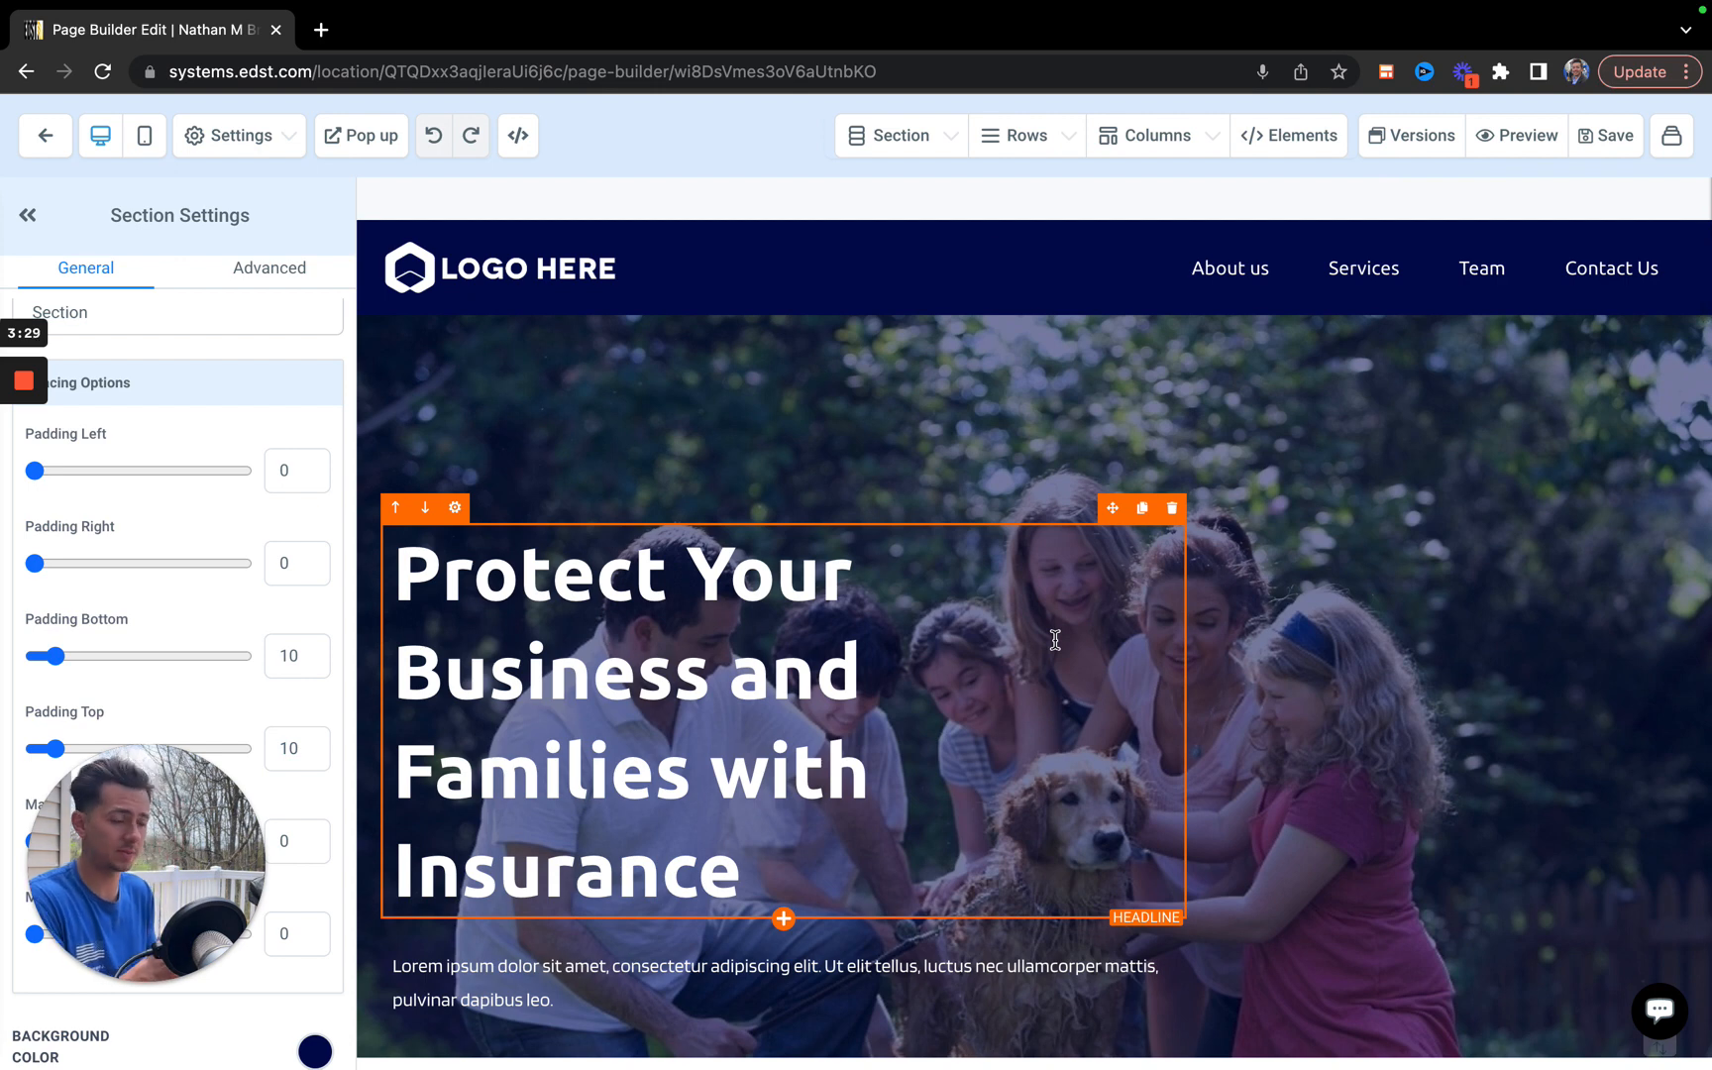
pyautogui.click(564, 281)
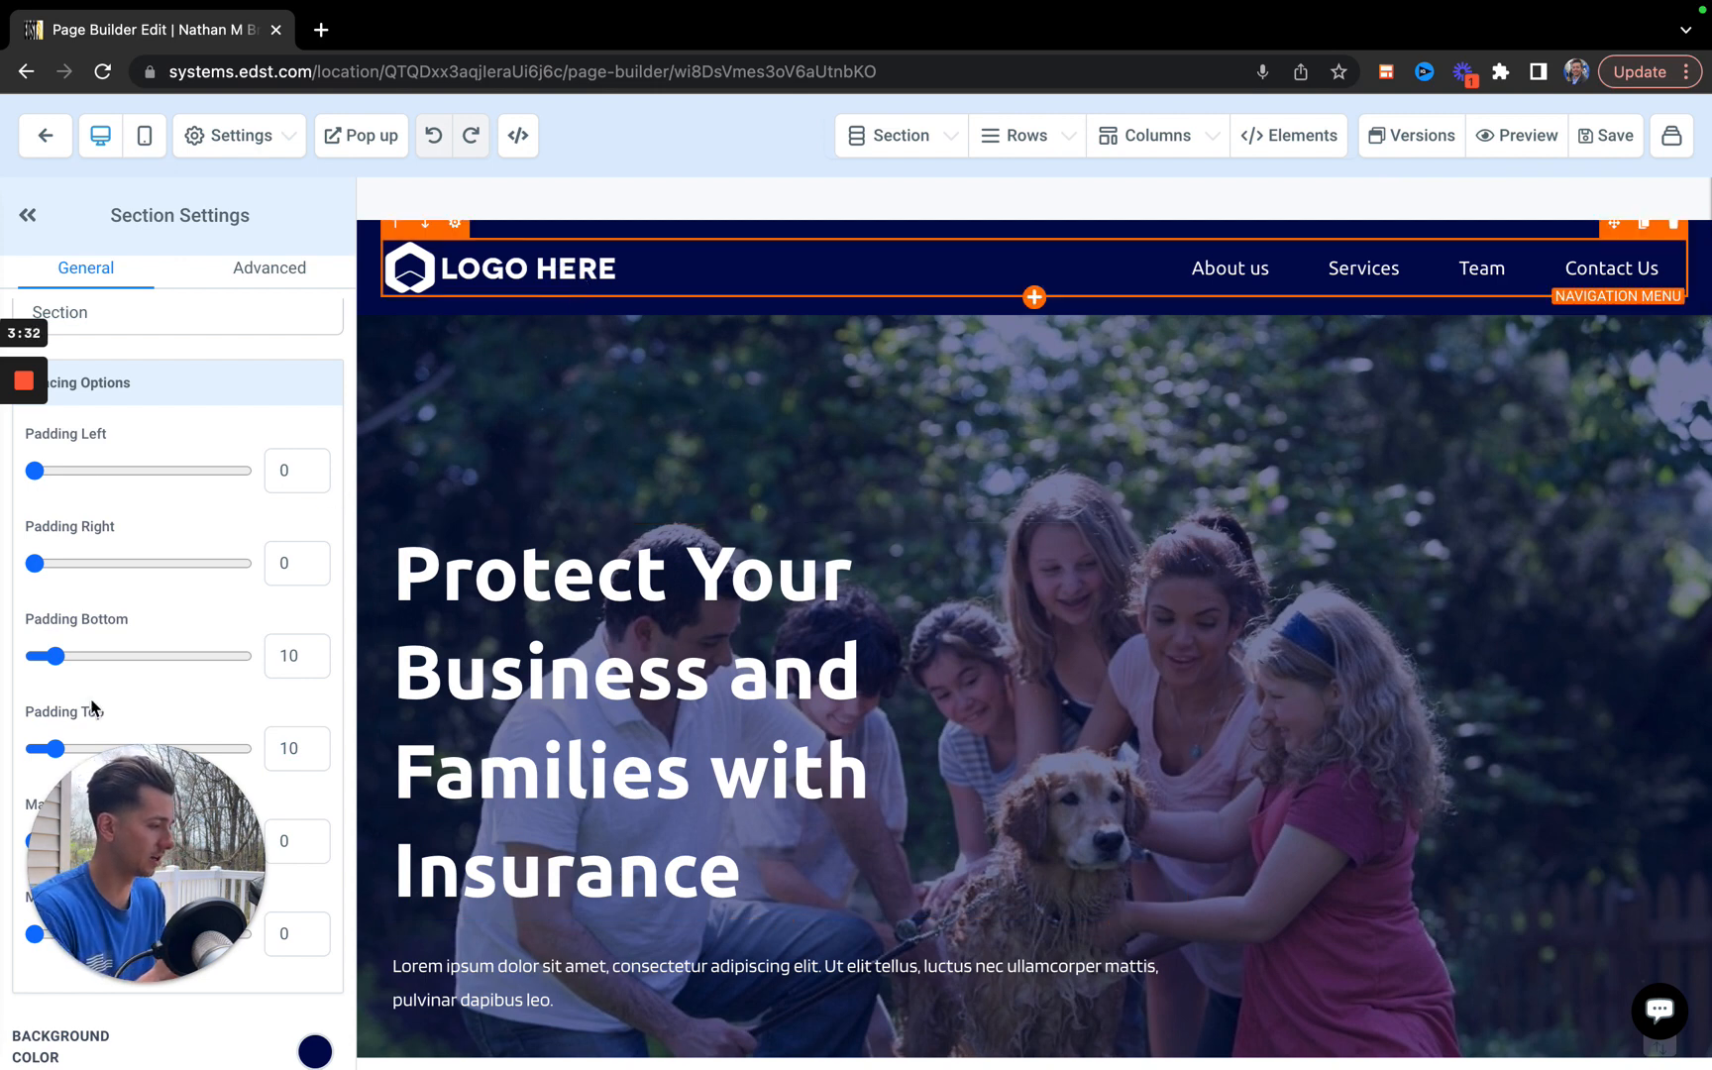
# Replace the hero headline text with "Life Insurance is a must for all families...".
pyautogui.click(673, 641)
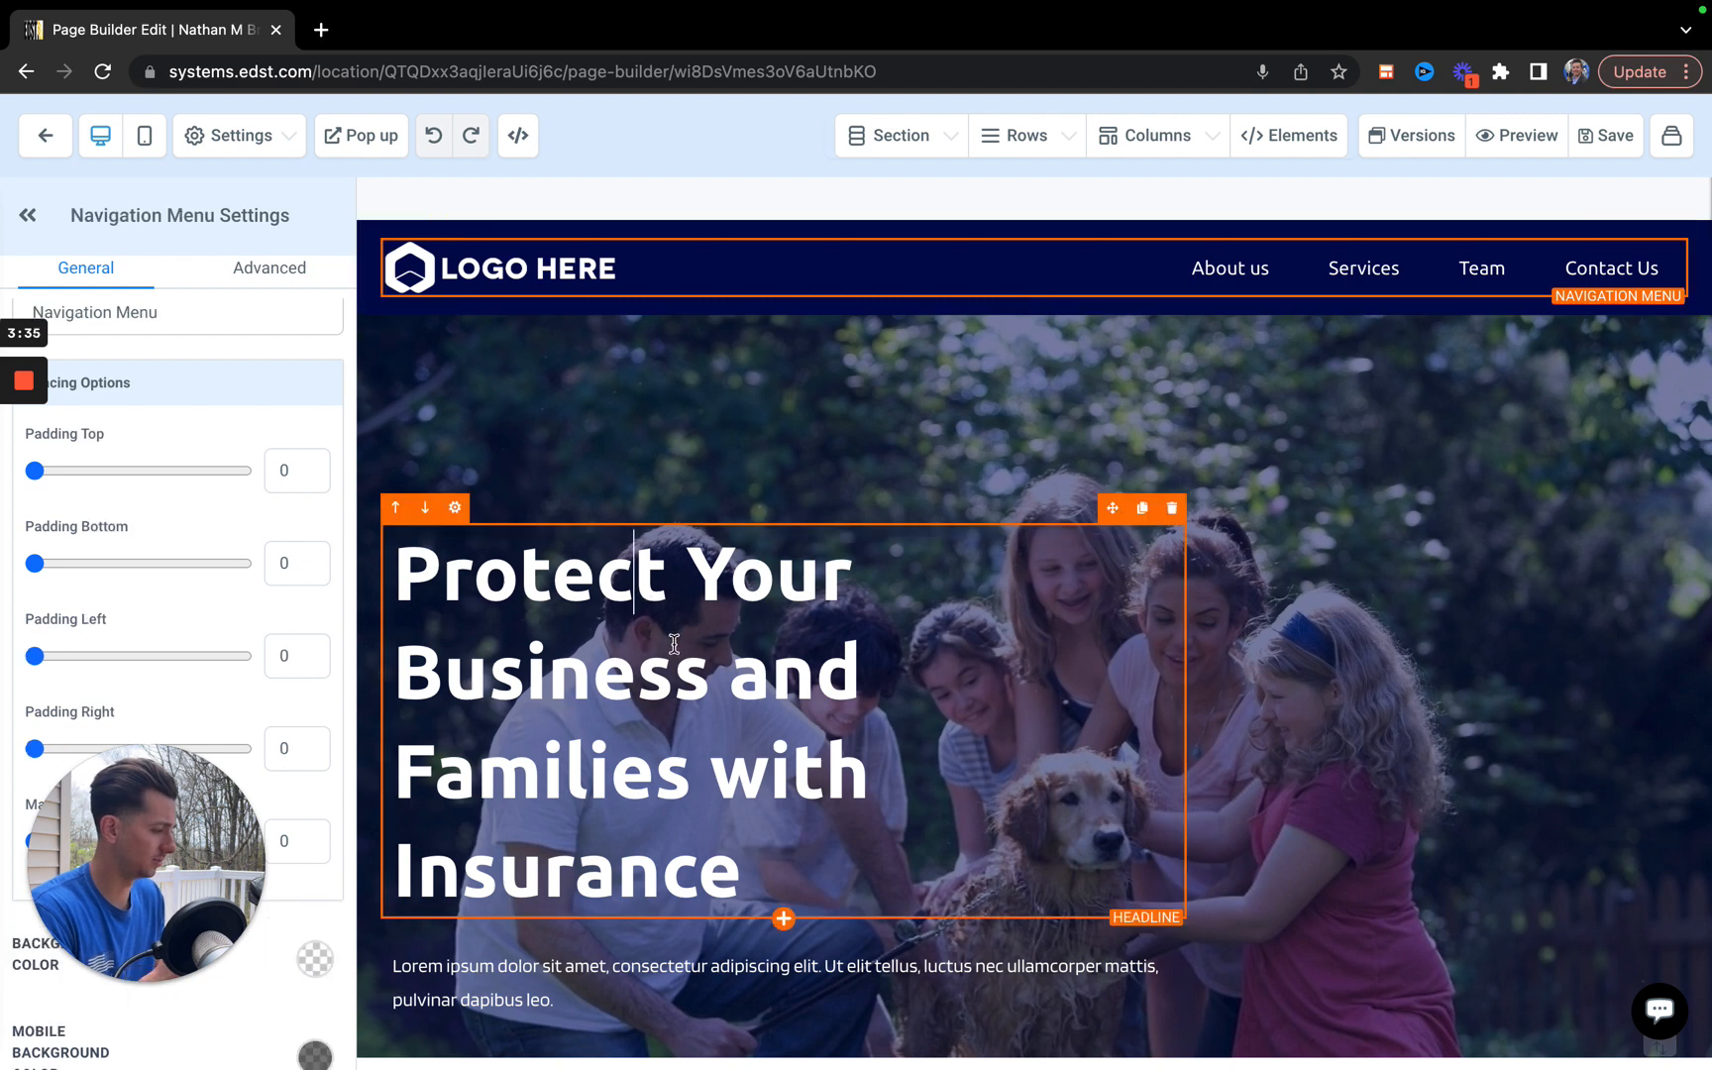
pyautogui.click(745, 873)
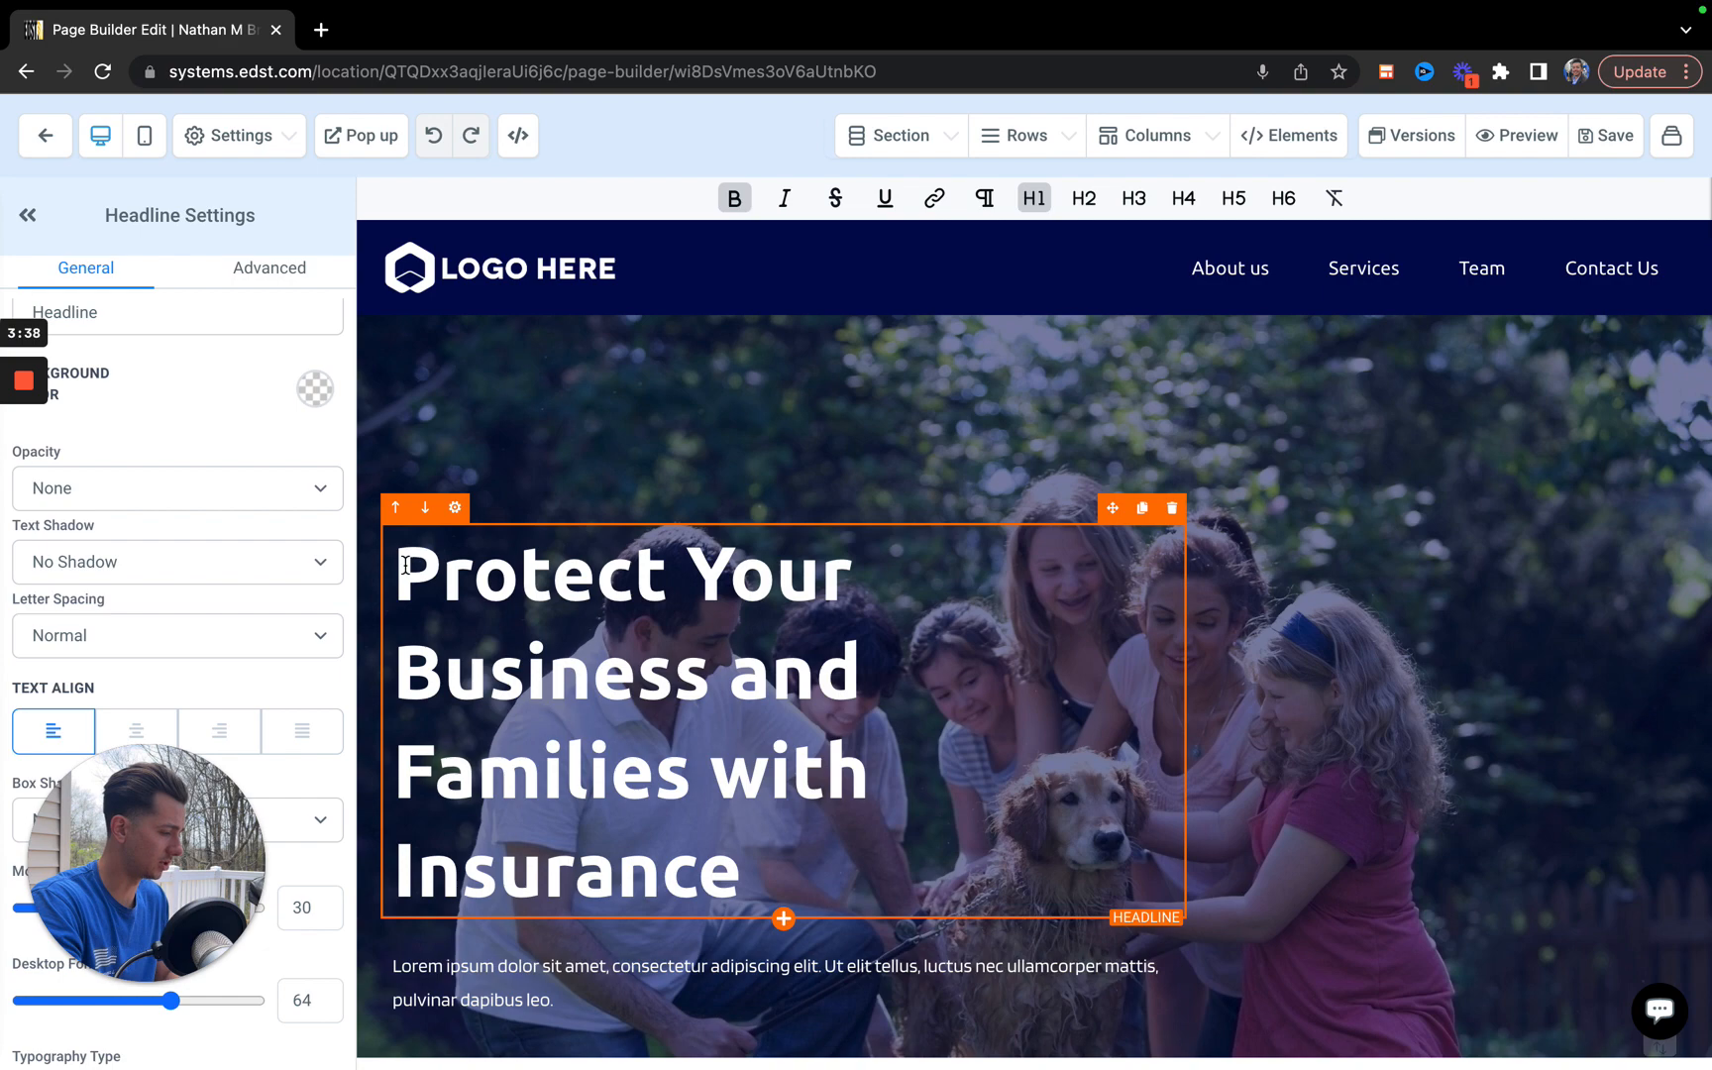
pyautogui.keyDown('shift'); pyautogui.click(400, 565); pyautogui.keyUp('shift')
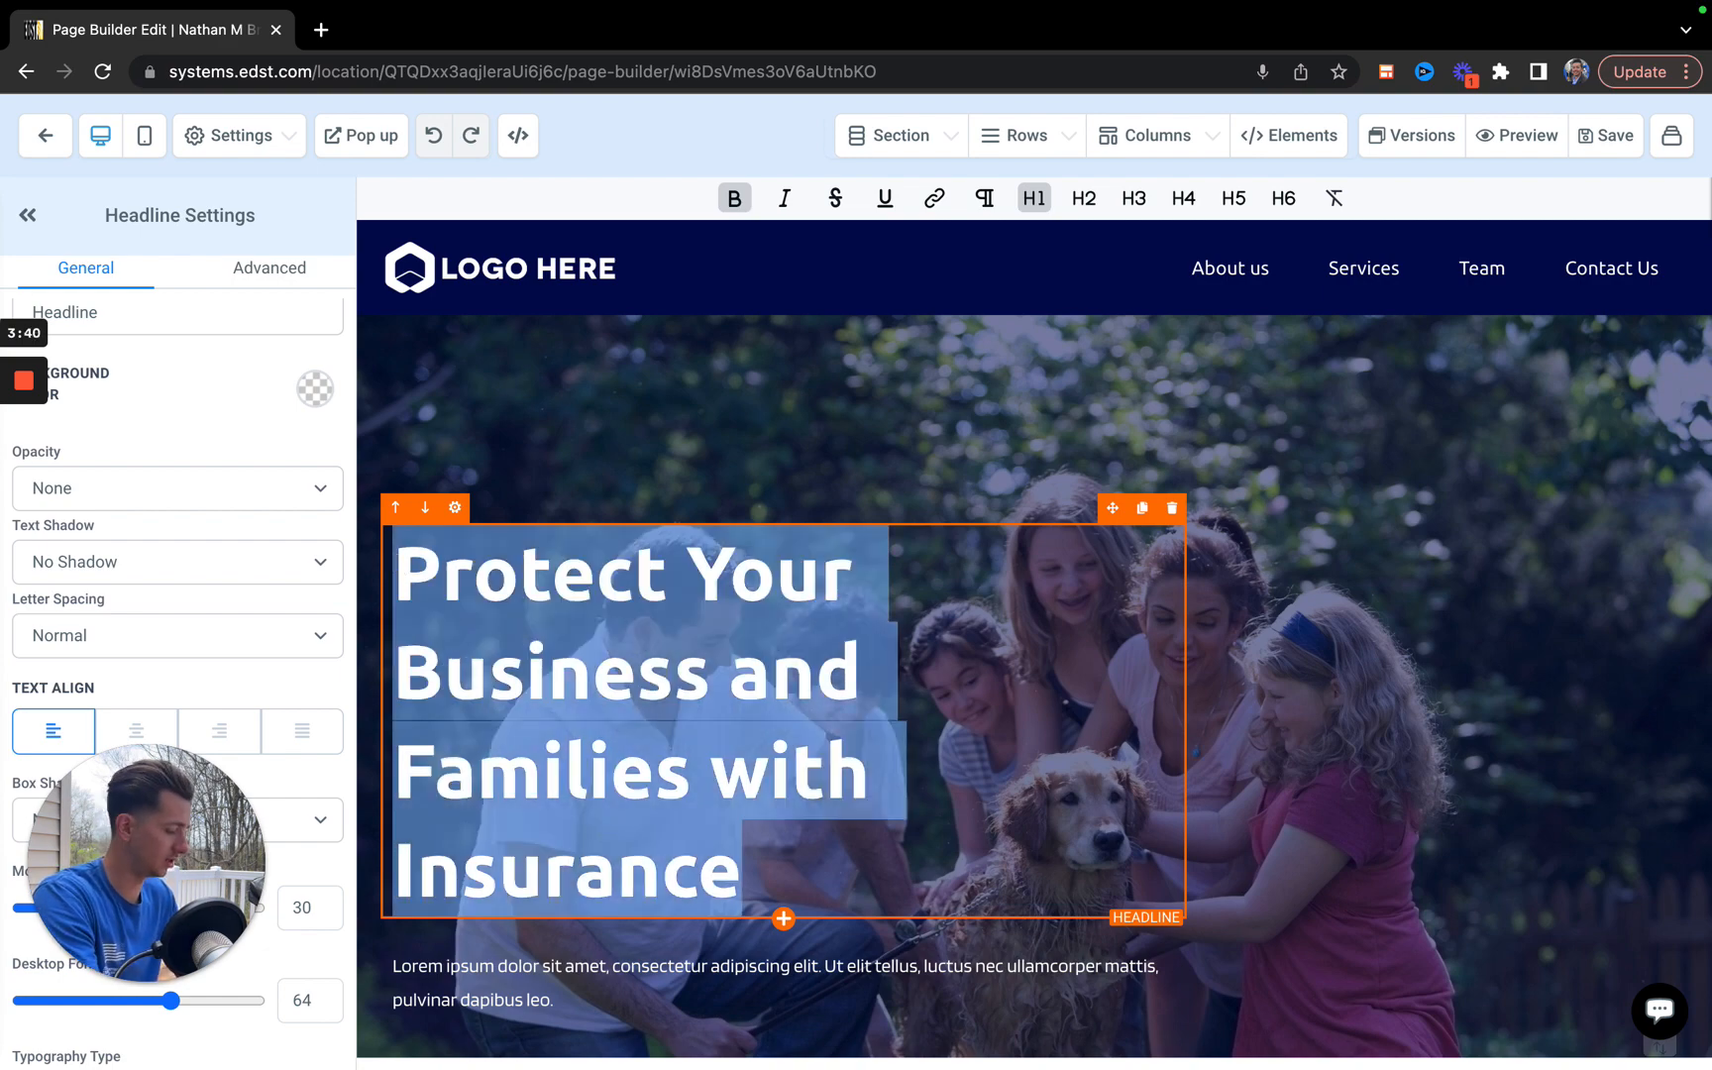
pyautogui.write('Life Is')
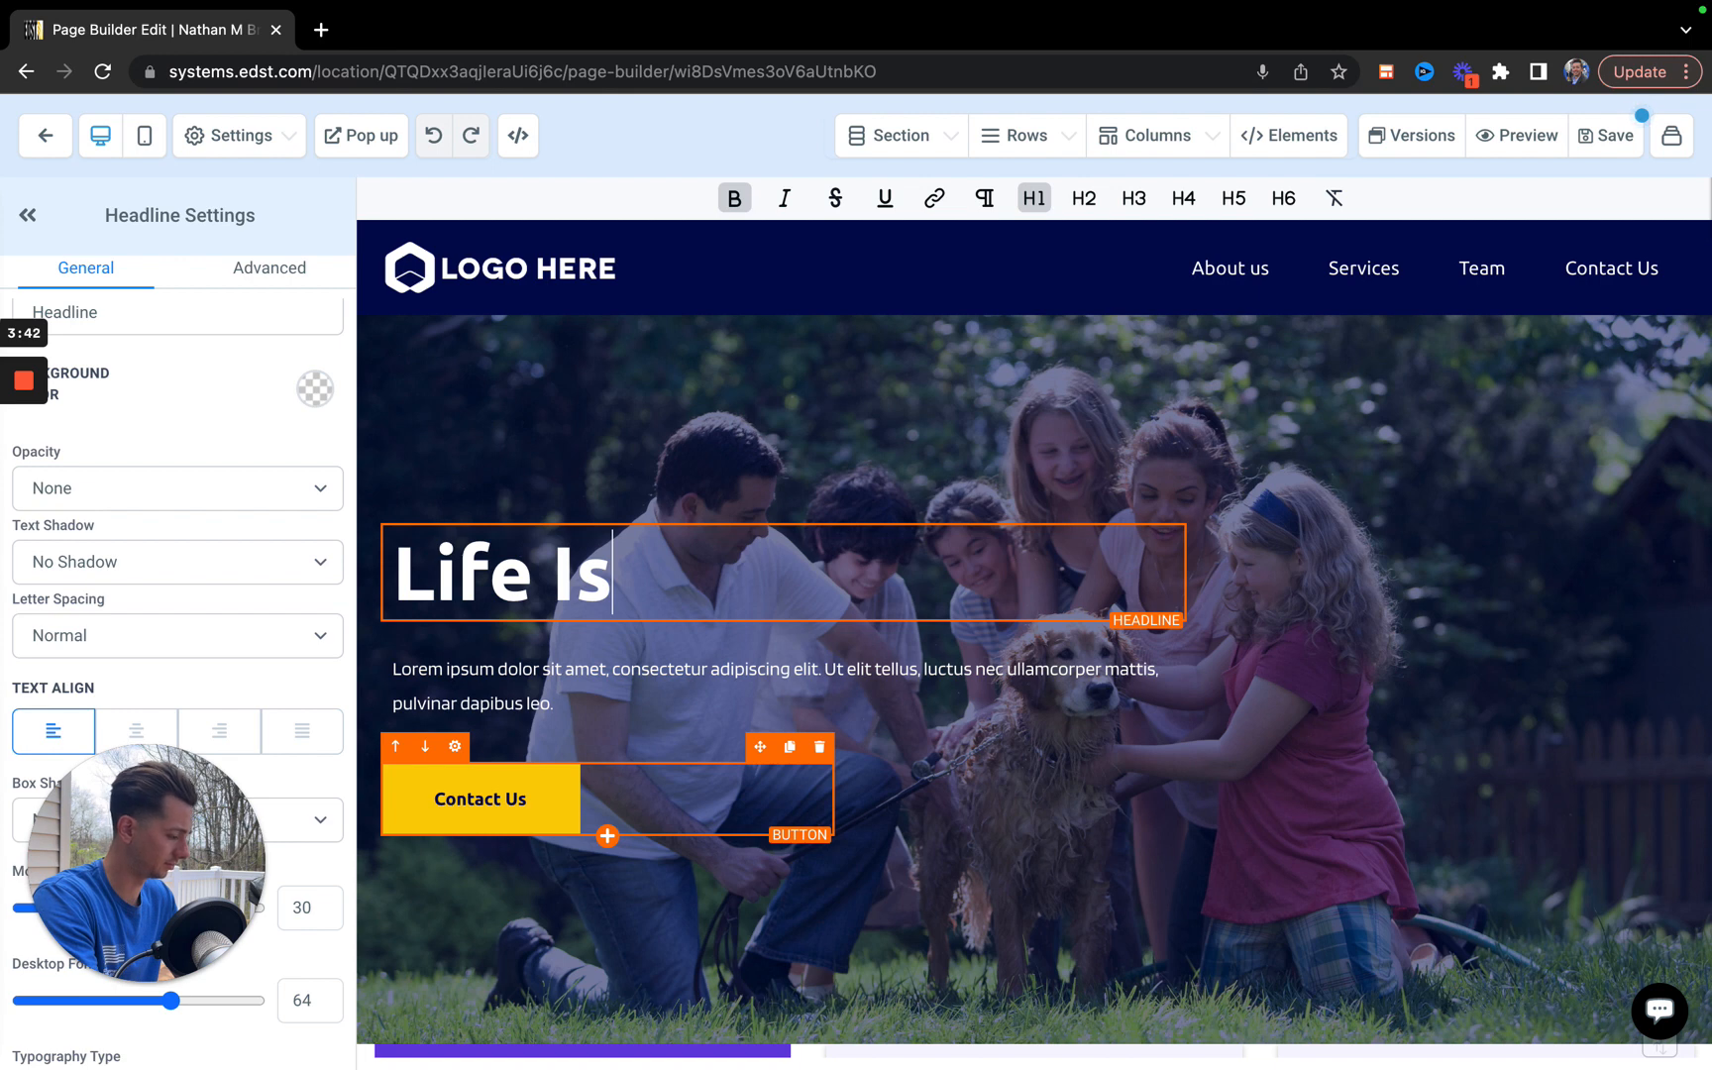
pyautogui.press('BackSpace')
pyautogui.press('BackSpace')
pyautogui.write('n')
pyautogui.press('BackSpace')
pyautogui.write('Insurance')
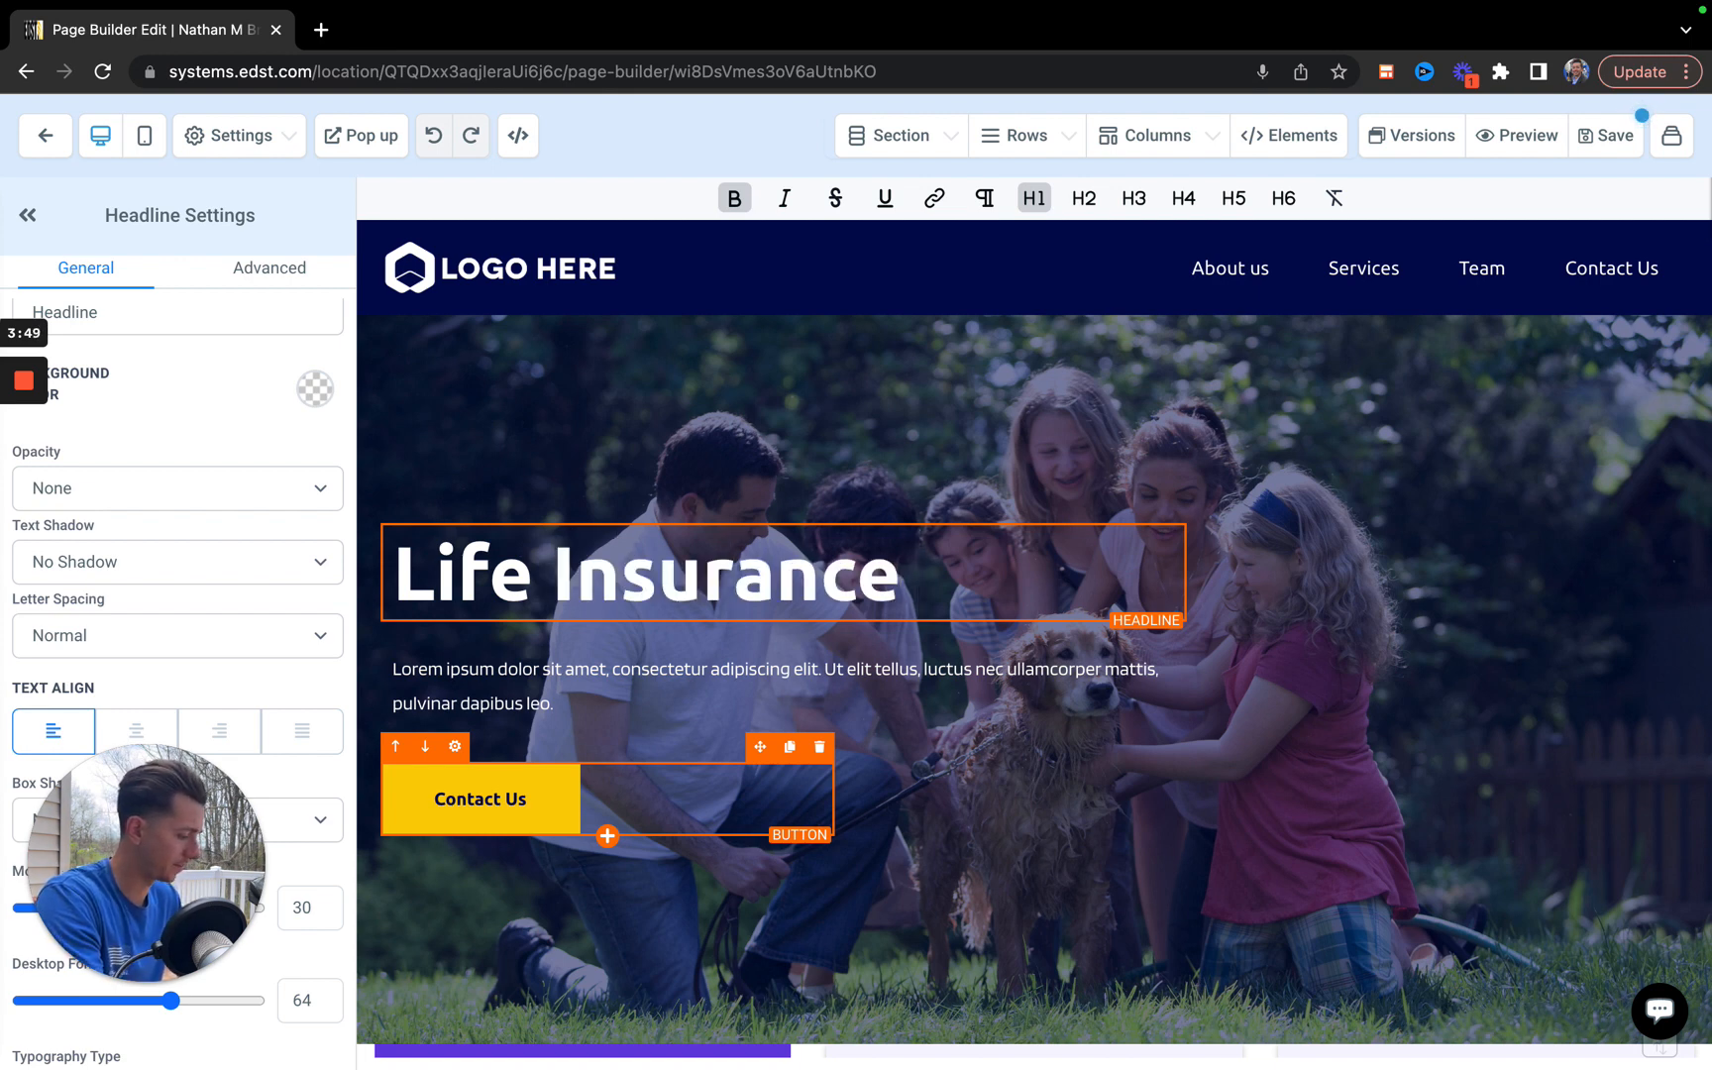
pyautogui.write(' is a necessa')
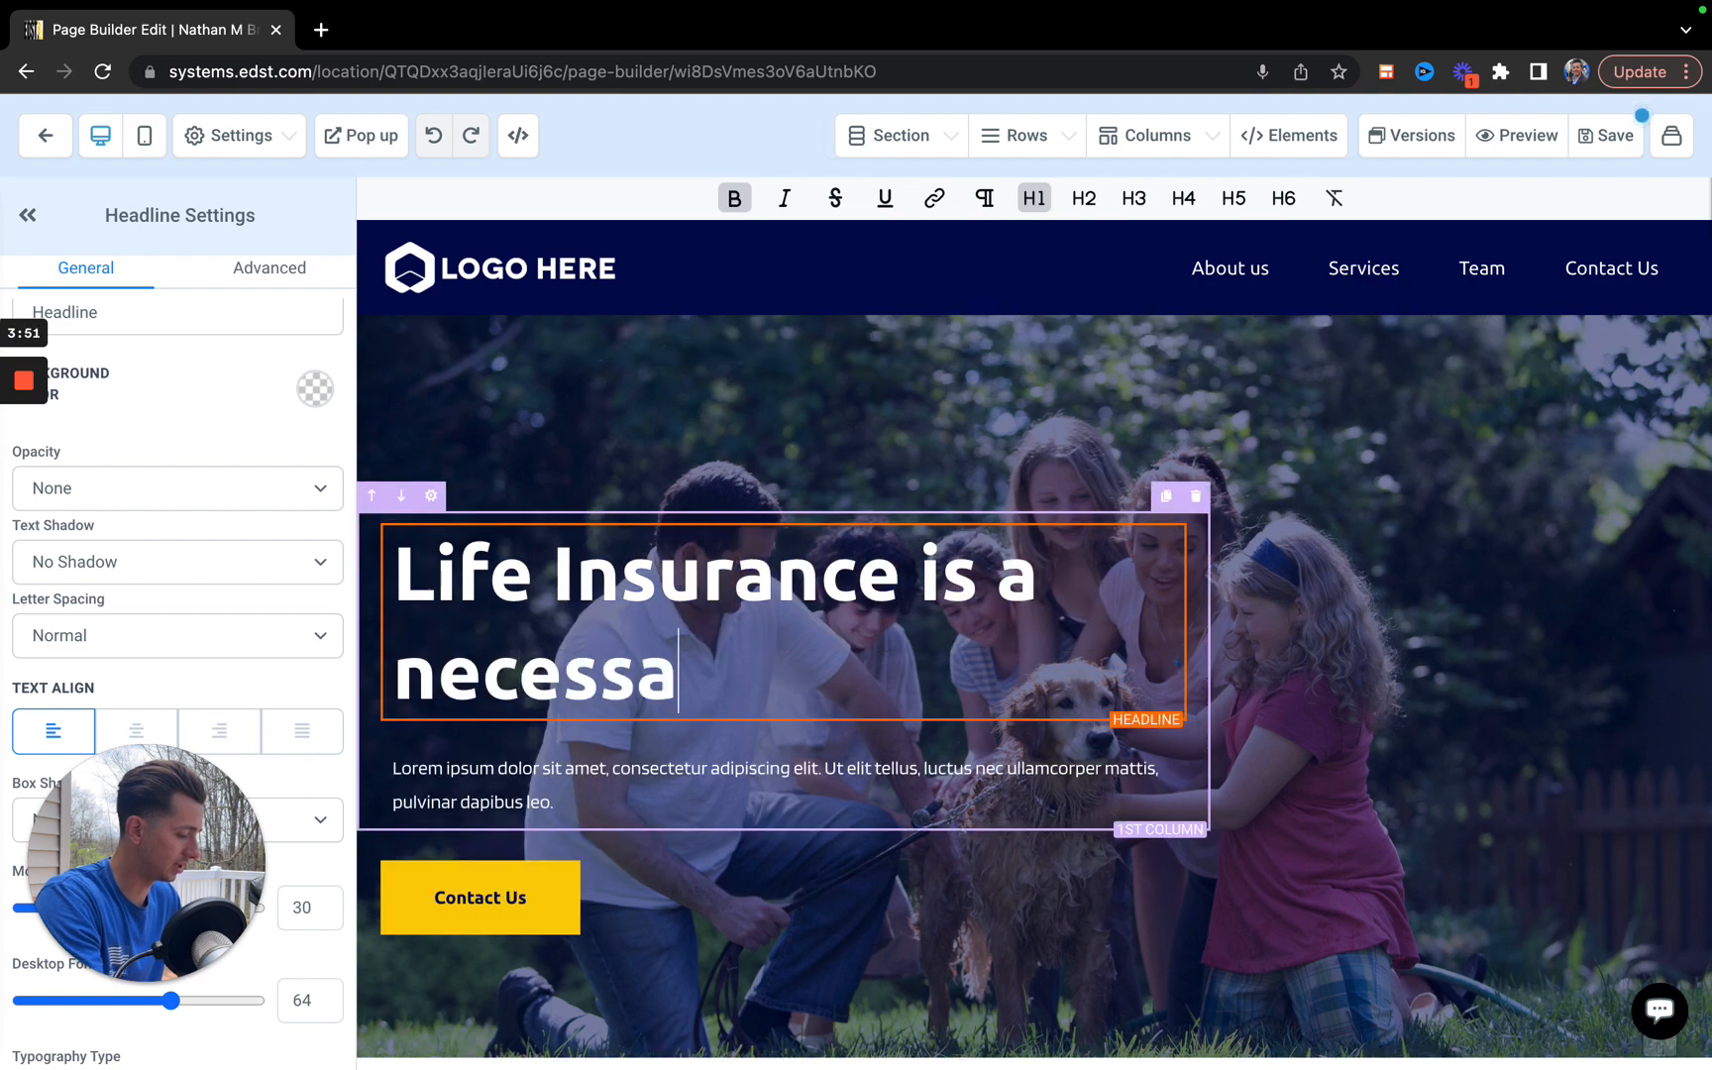
pyautogui.press('BackSpace')
pyautogui.press('BackSpace')
pyautogui.press('BackSpace')
pyautogui.press('BackSpace')
pyautogui.press('BackSpace')
pyautogui.press('BackSpace')
pyautogui.press('BackSpace')
pyautogui.press('BackSpace')
pyautogui.press('BackSpace')
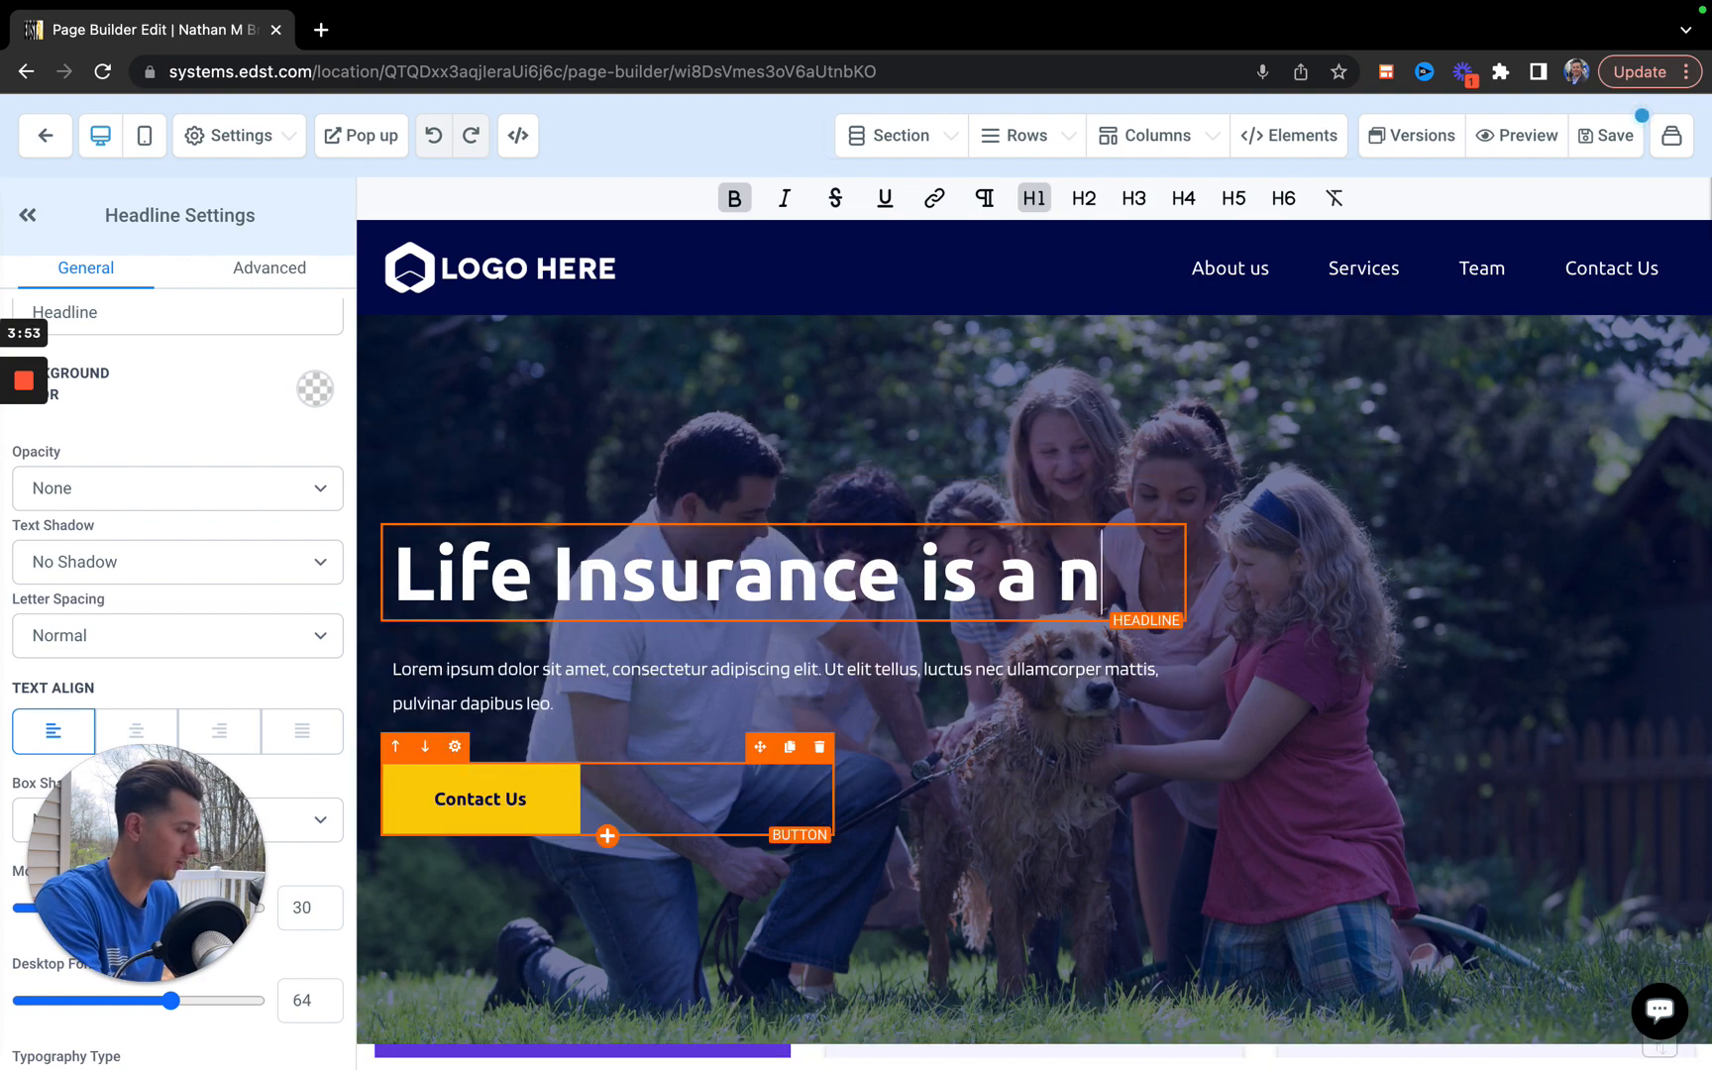
pyautogui.write('a must i')
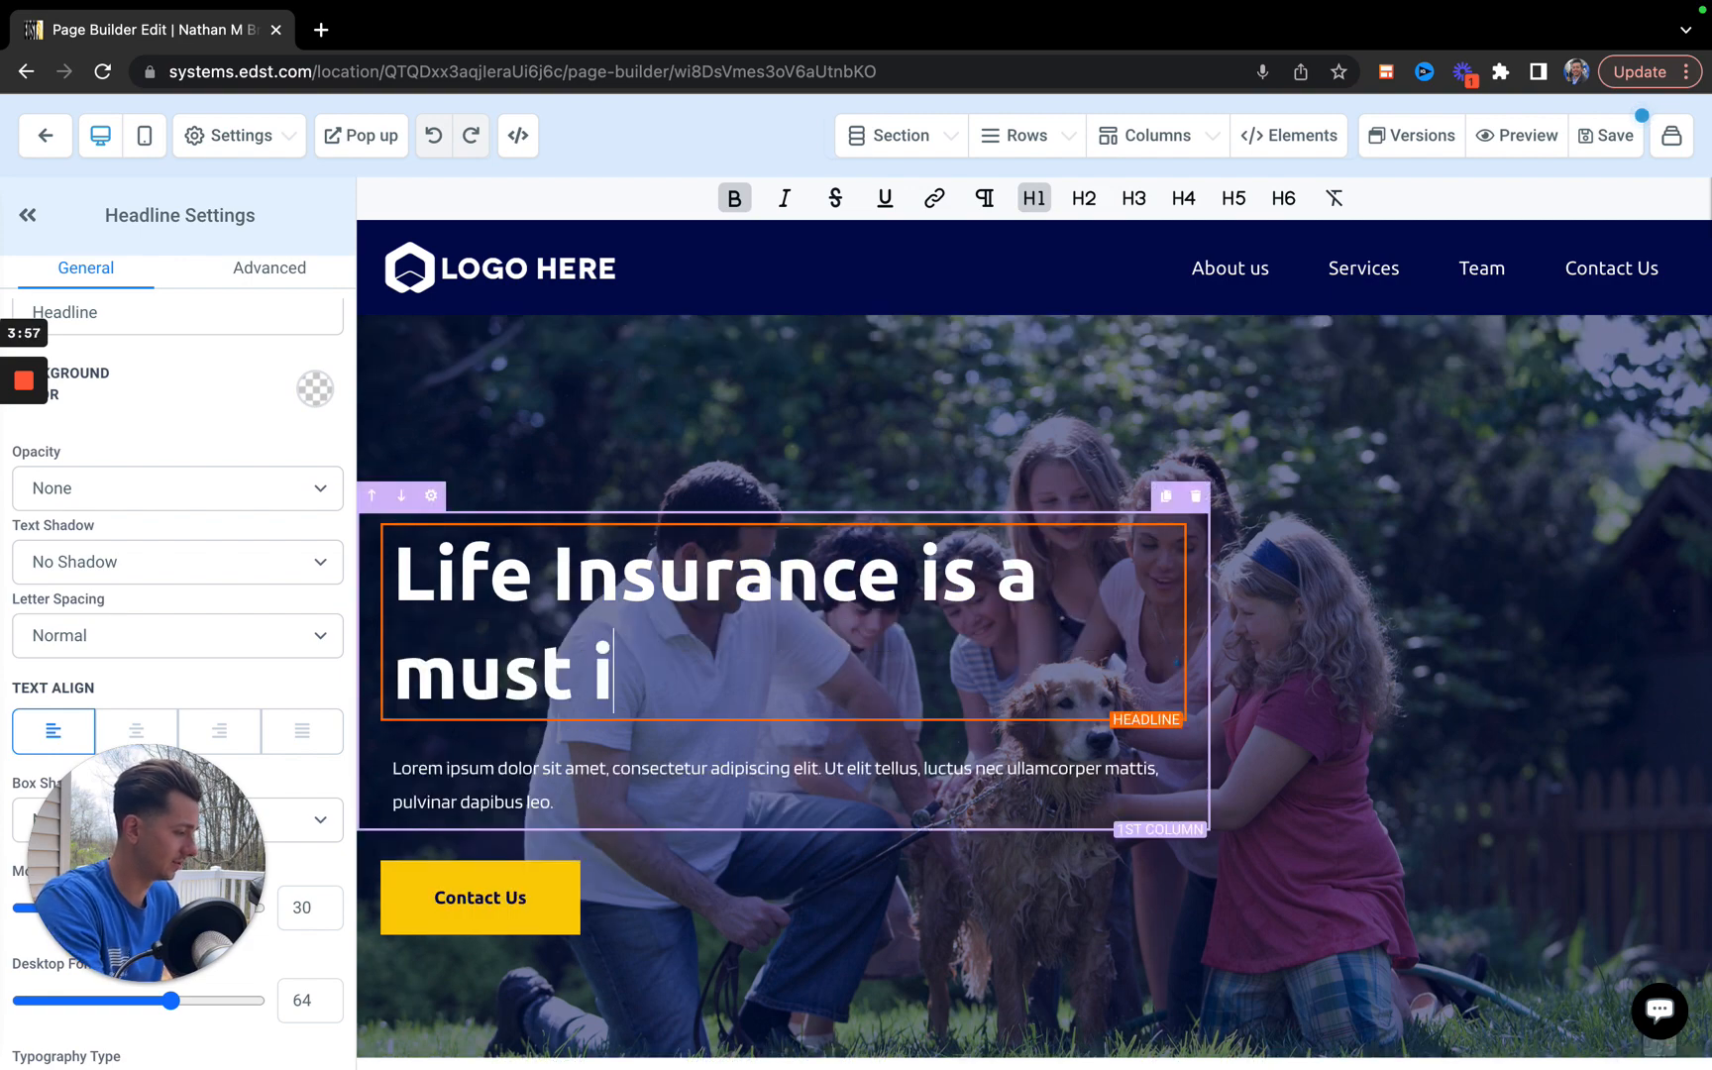
pyautogui.press('BackSpace')
pyautogui.write('for all fami')
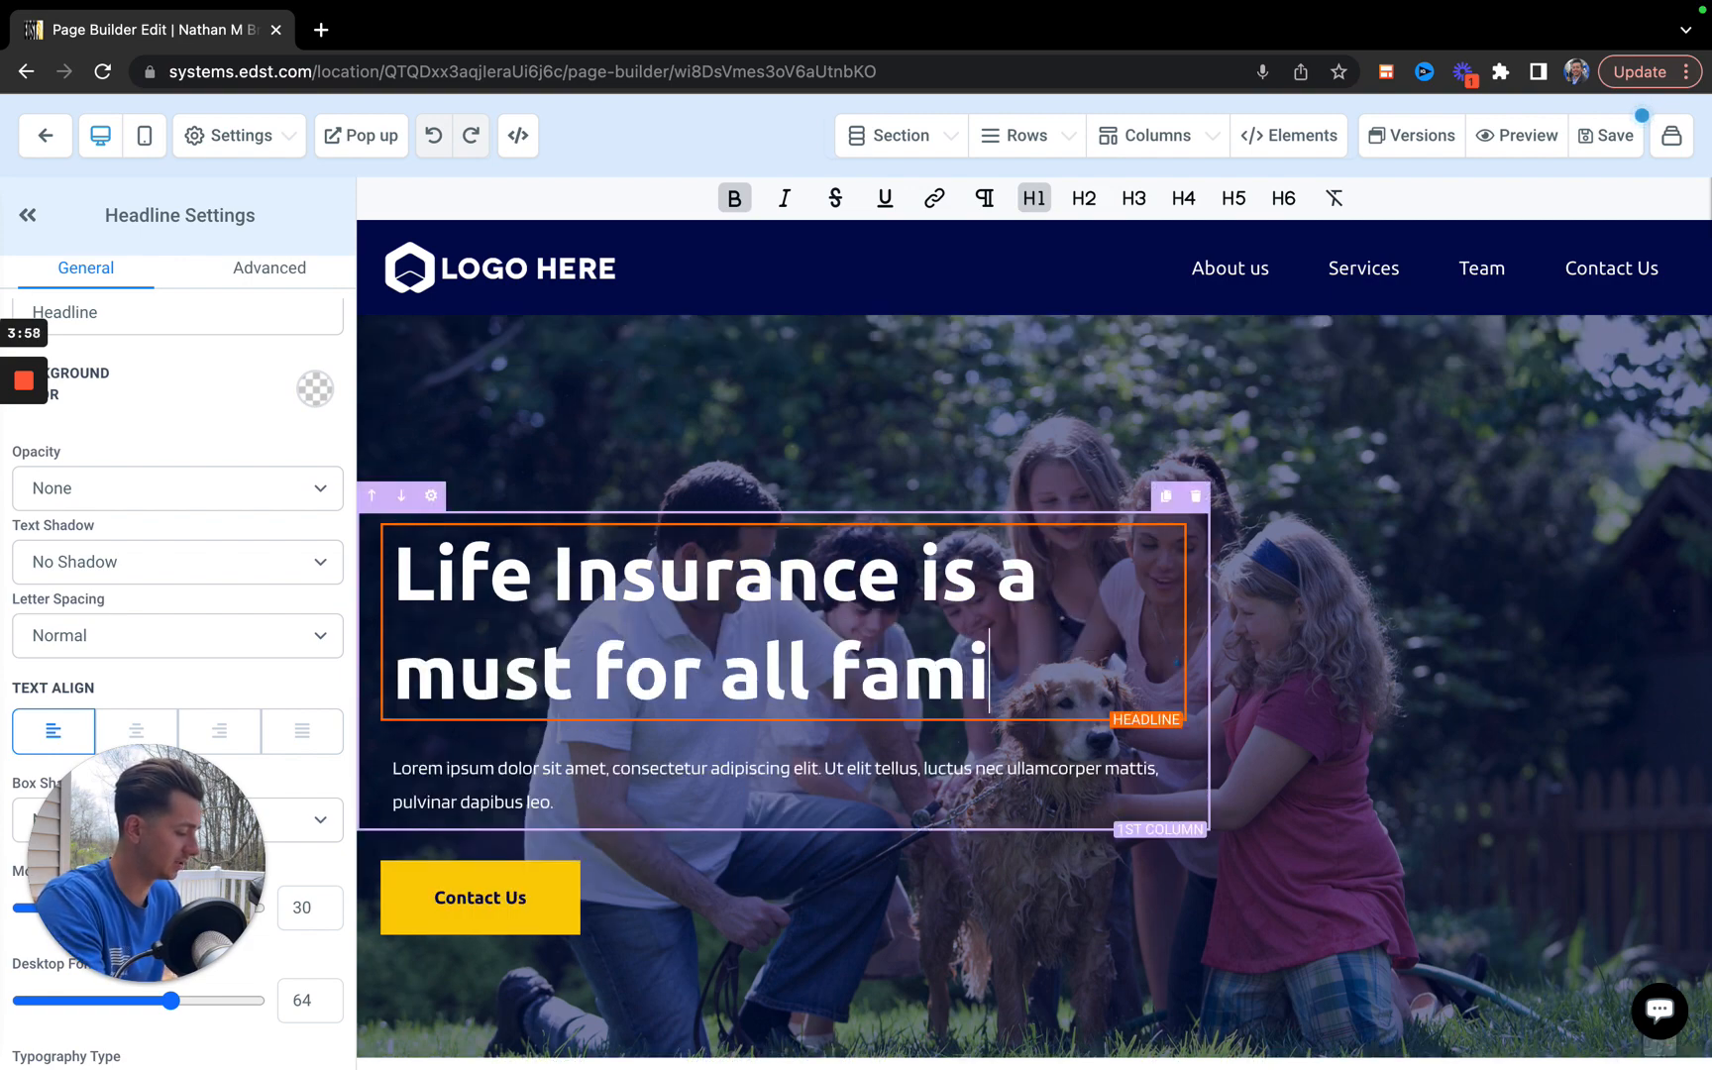
pyautogui.write('lies...')
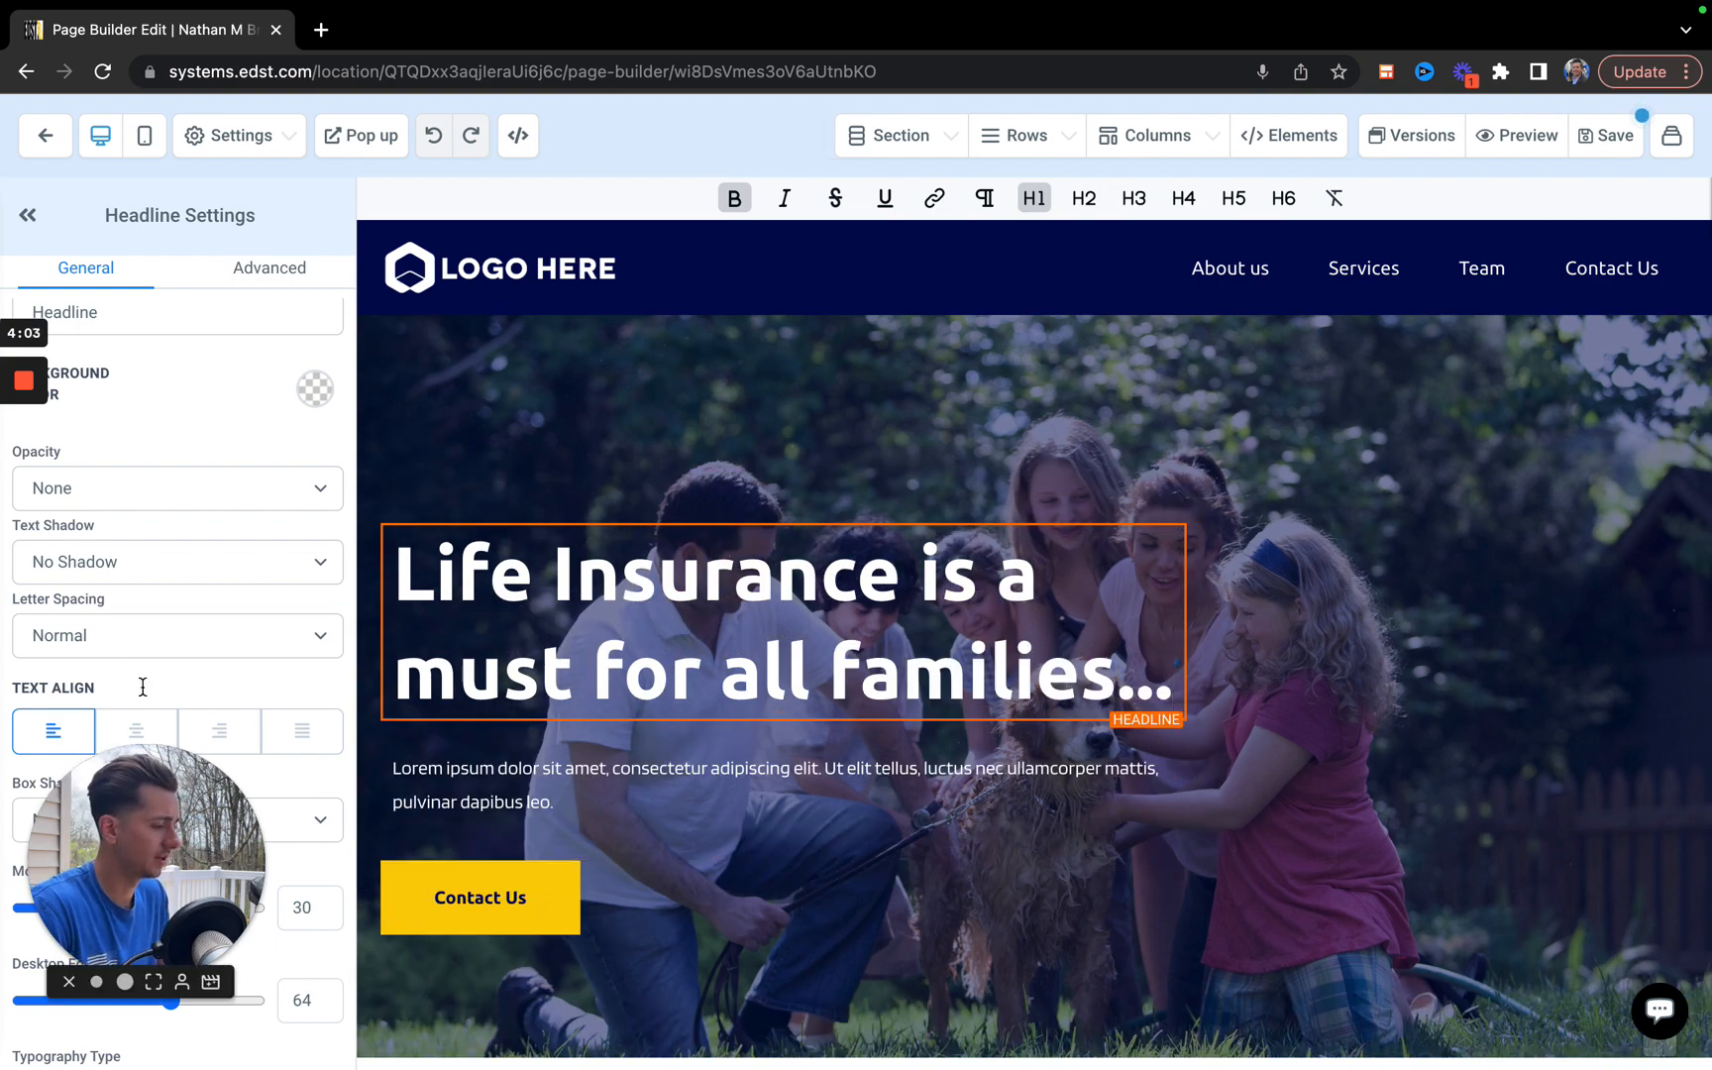
# Try centered and right alignment on the hero headline, and set its text alignment to justified.
pyautogui.scroll(-3, 129, 594)
pyautogui.scroll(2, 115, 657)
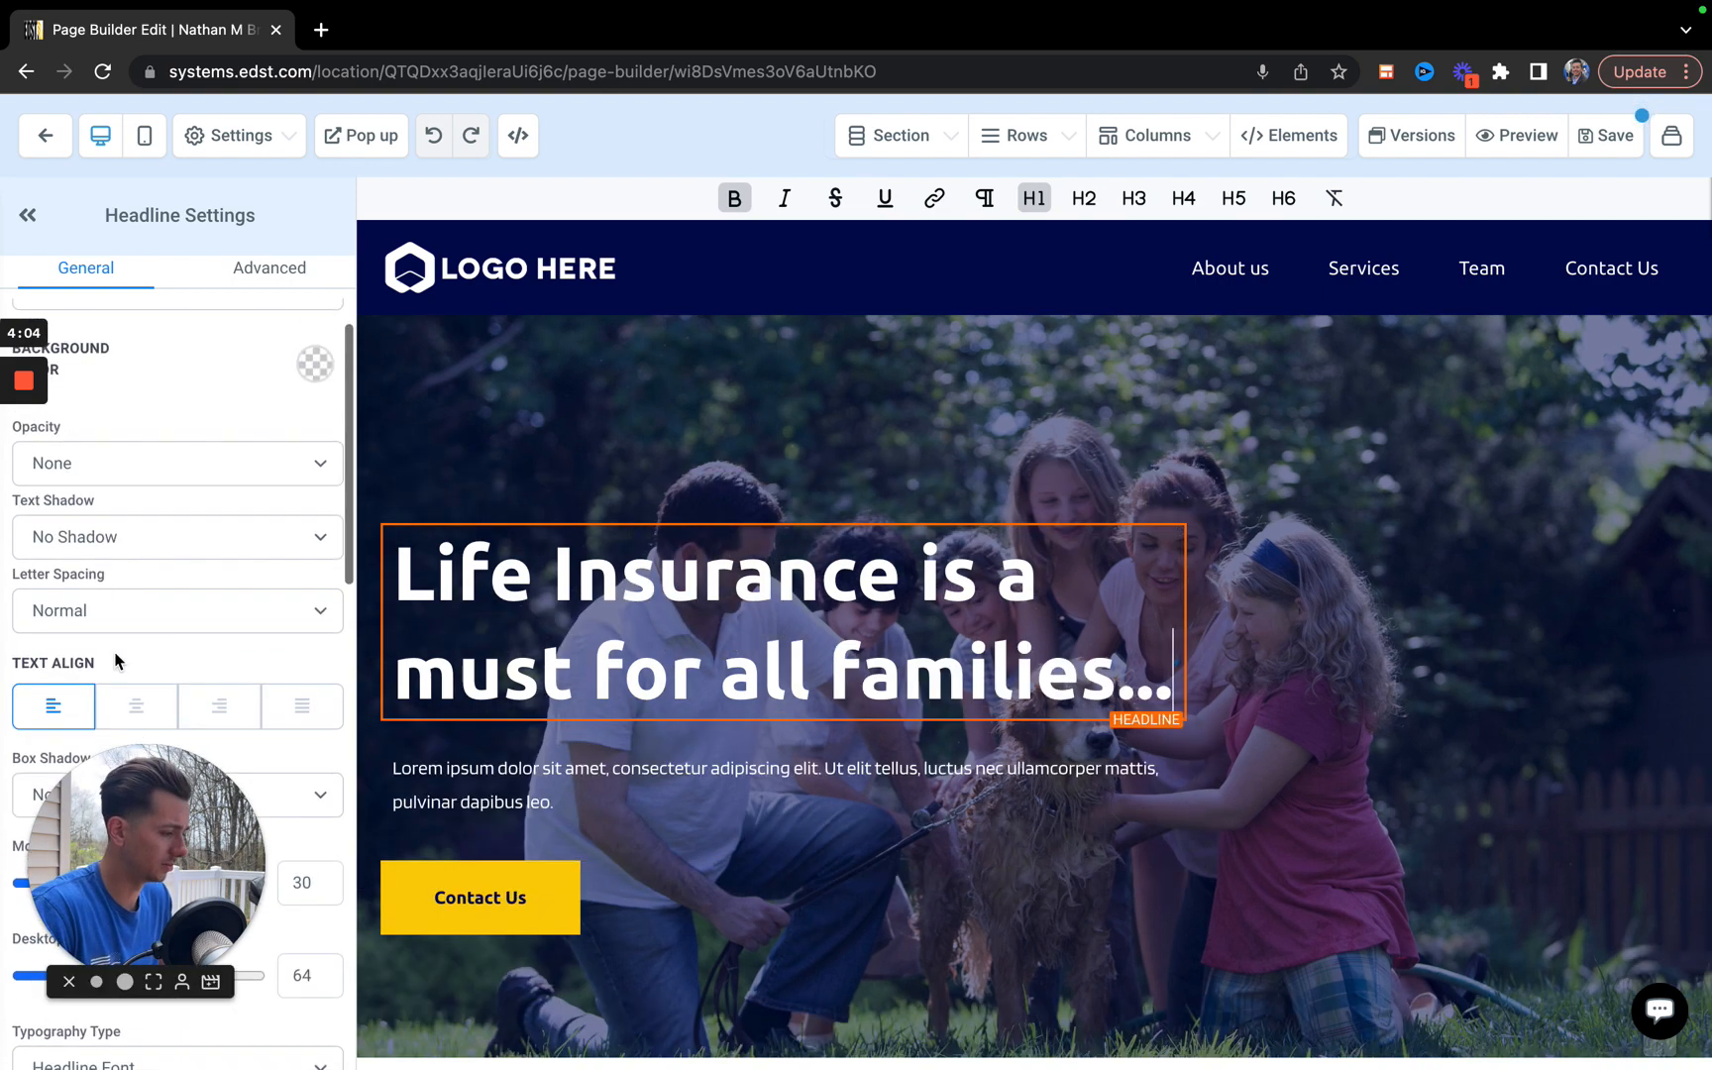
pyautogui.click(137, 706)
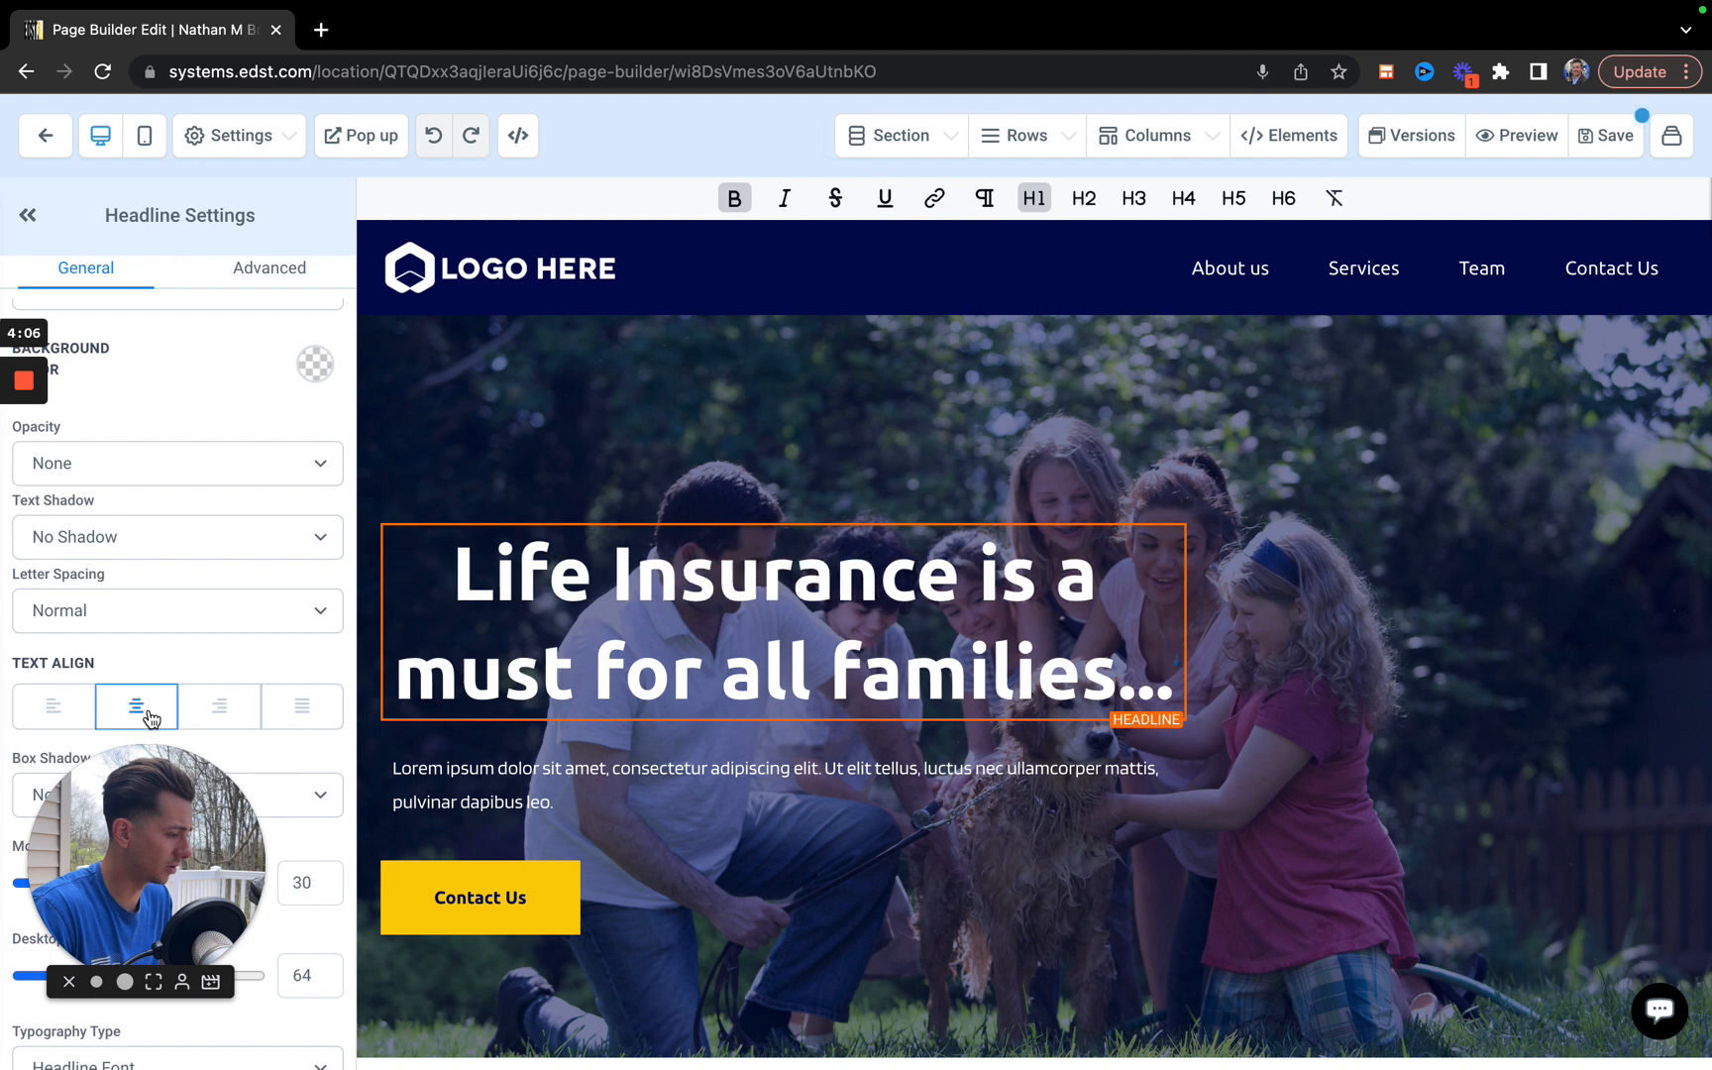
pyautogui.click(234, 710)
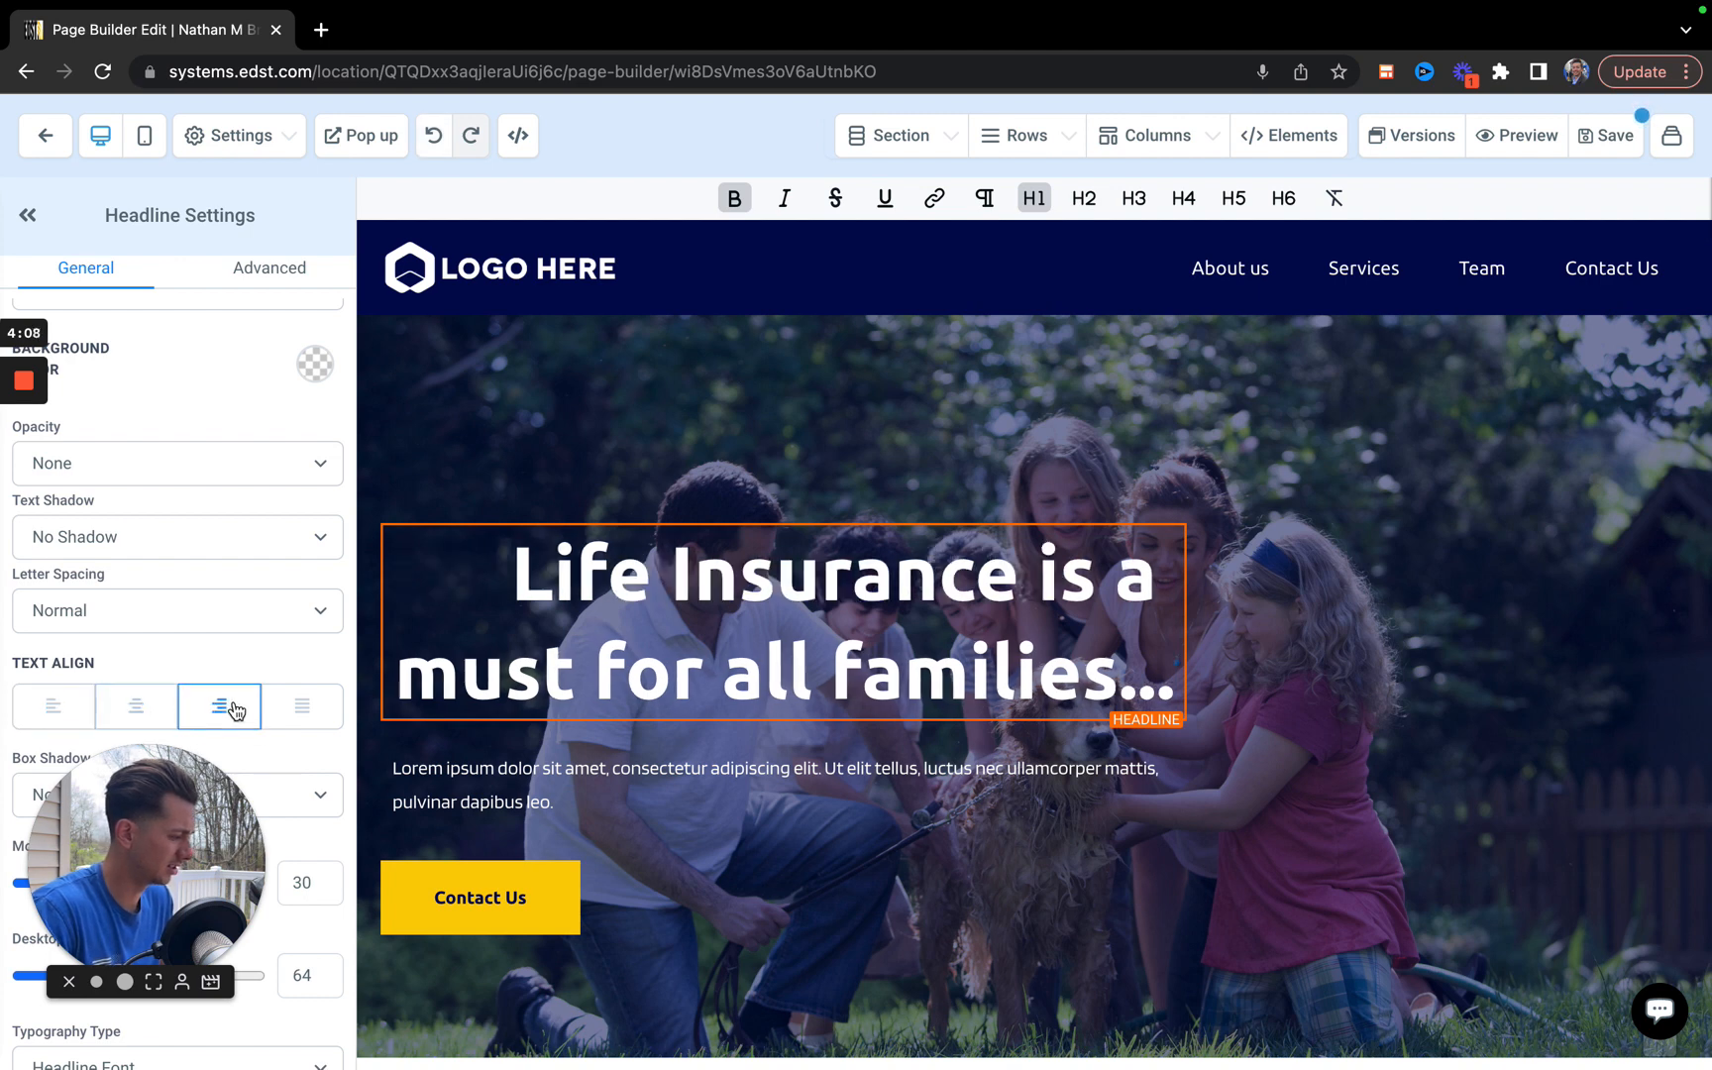
pyautogui.click(319, 705)
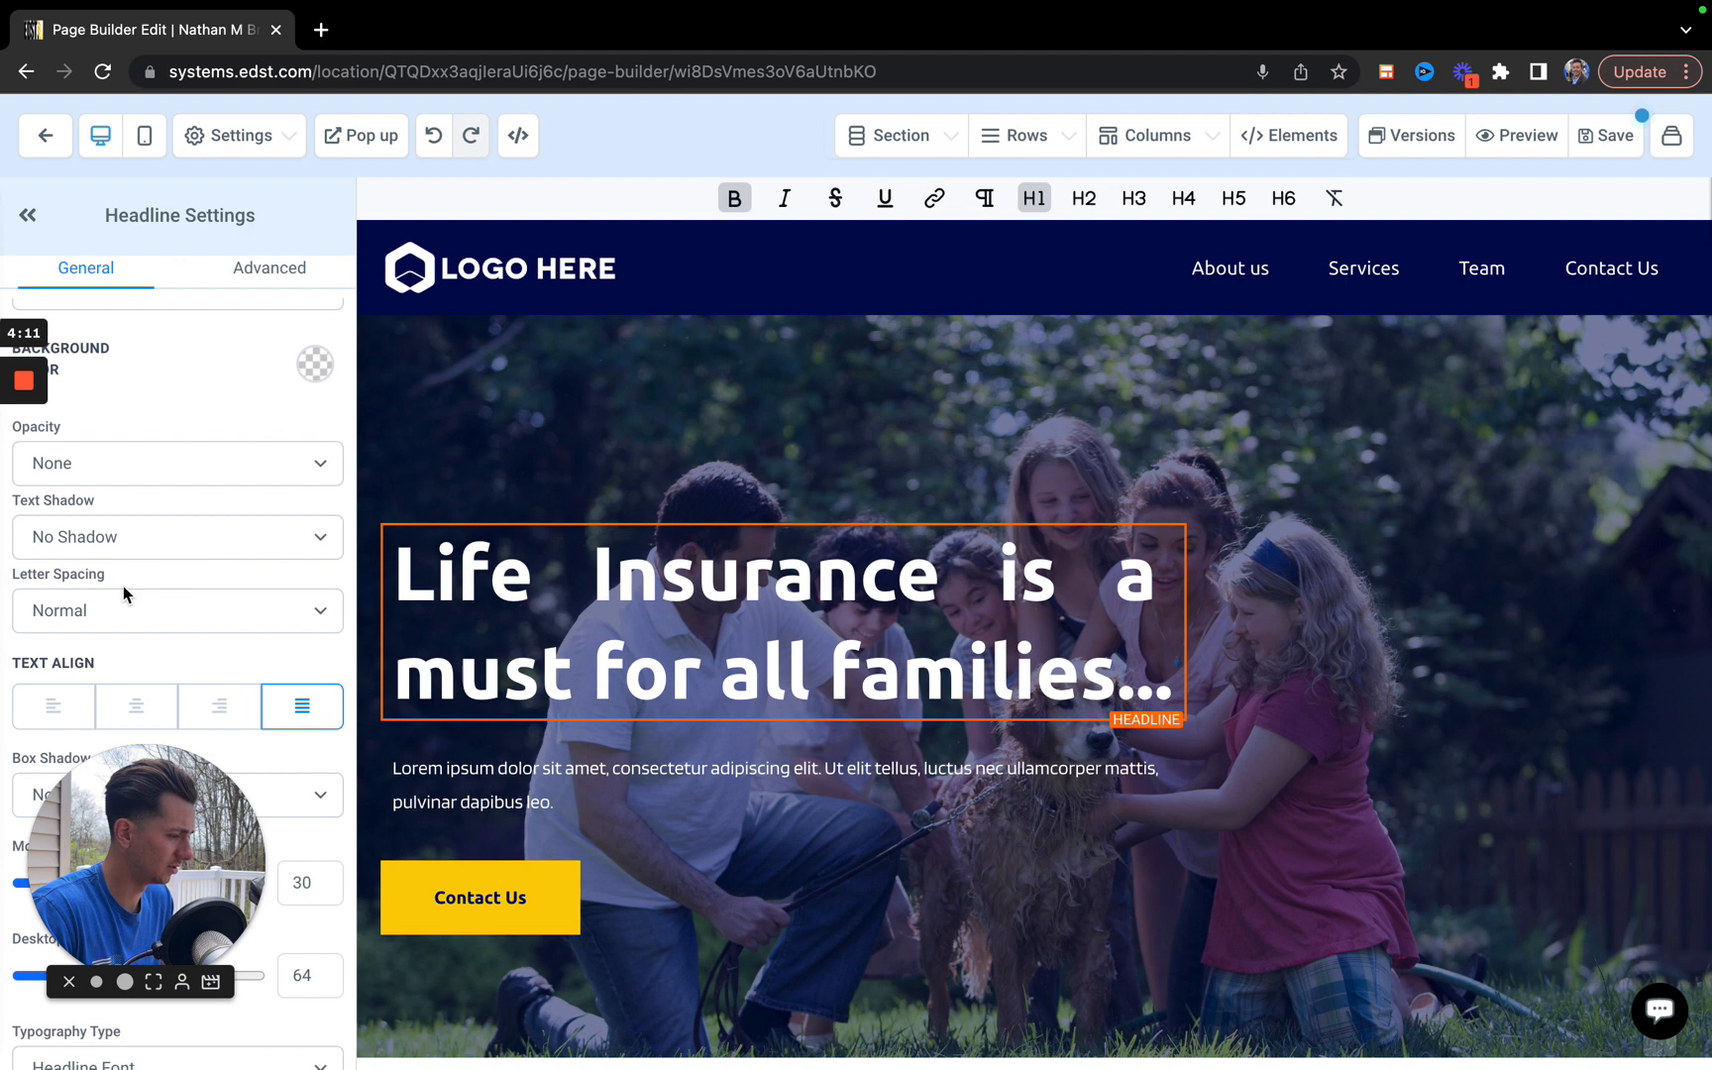
# Switch the page to the mobile view and set the hero headline's mobile font size to 21.
pyautogui.scroll(-3, 123, 585)
pyautogui.scroll(-2, 122, 585)
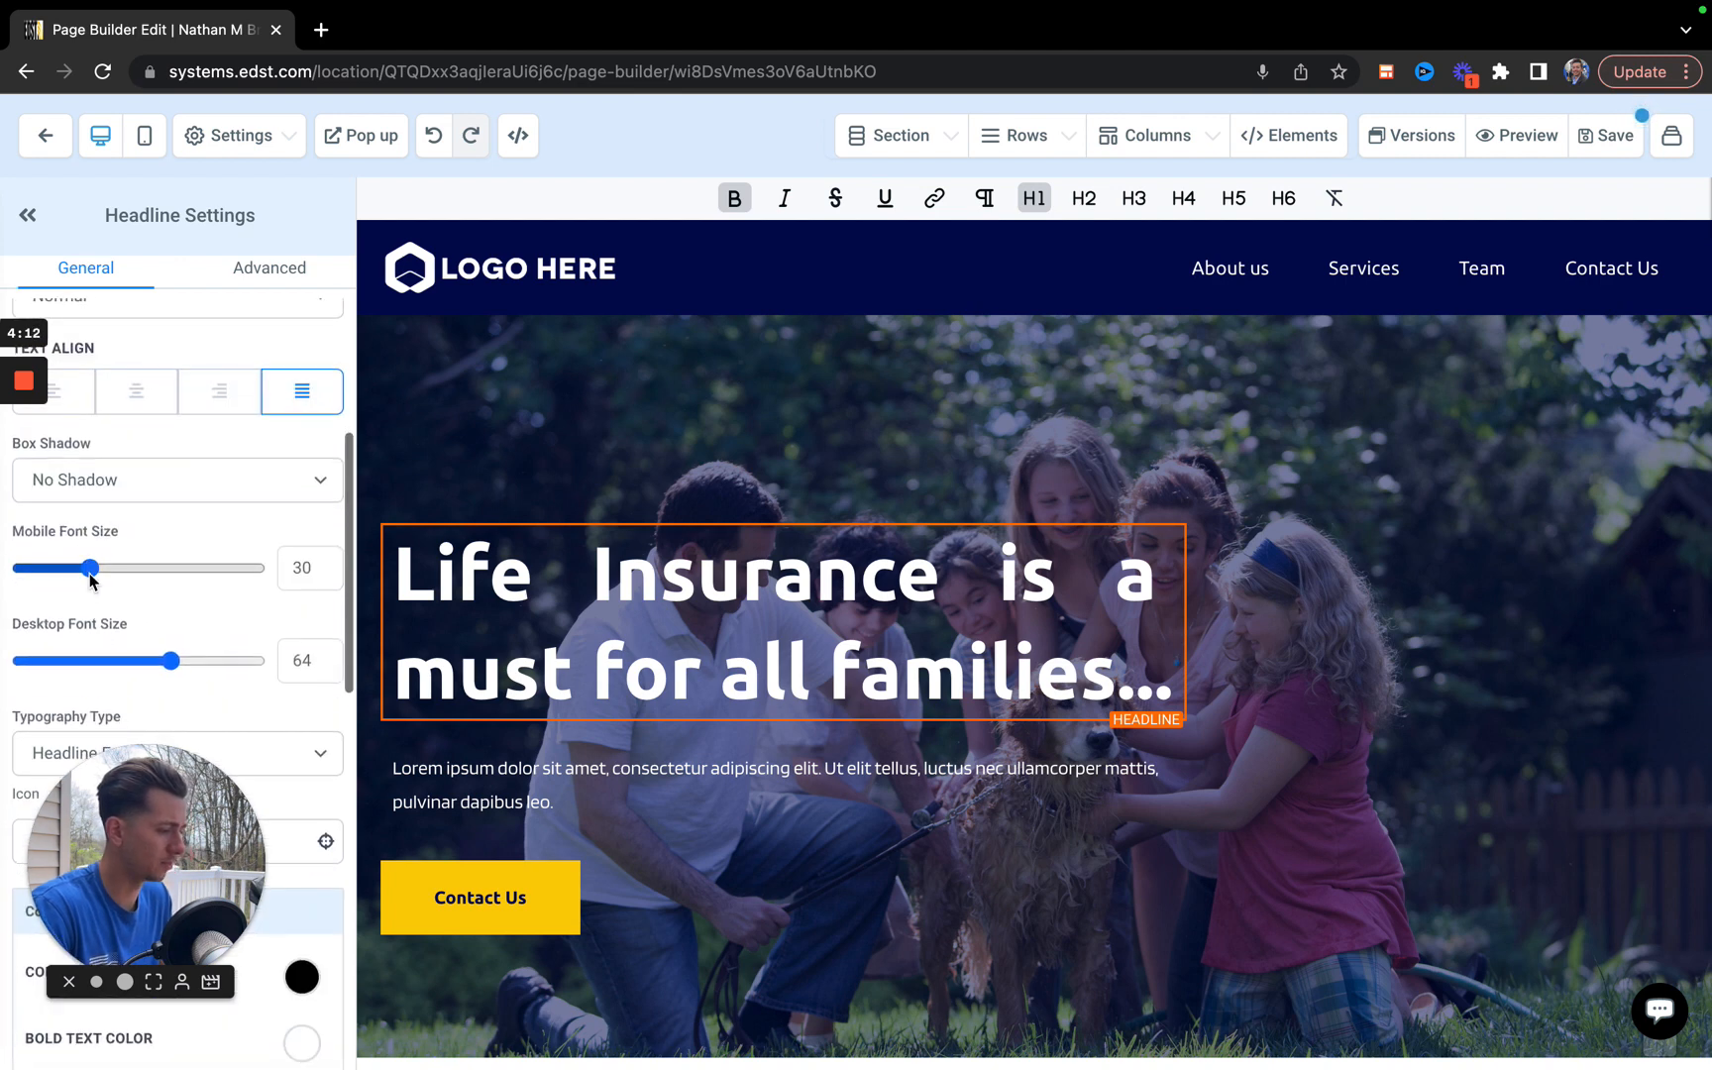
pyautogui.click(143, 144)
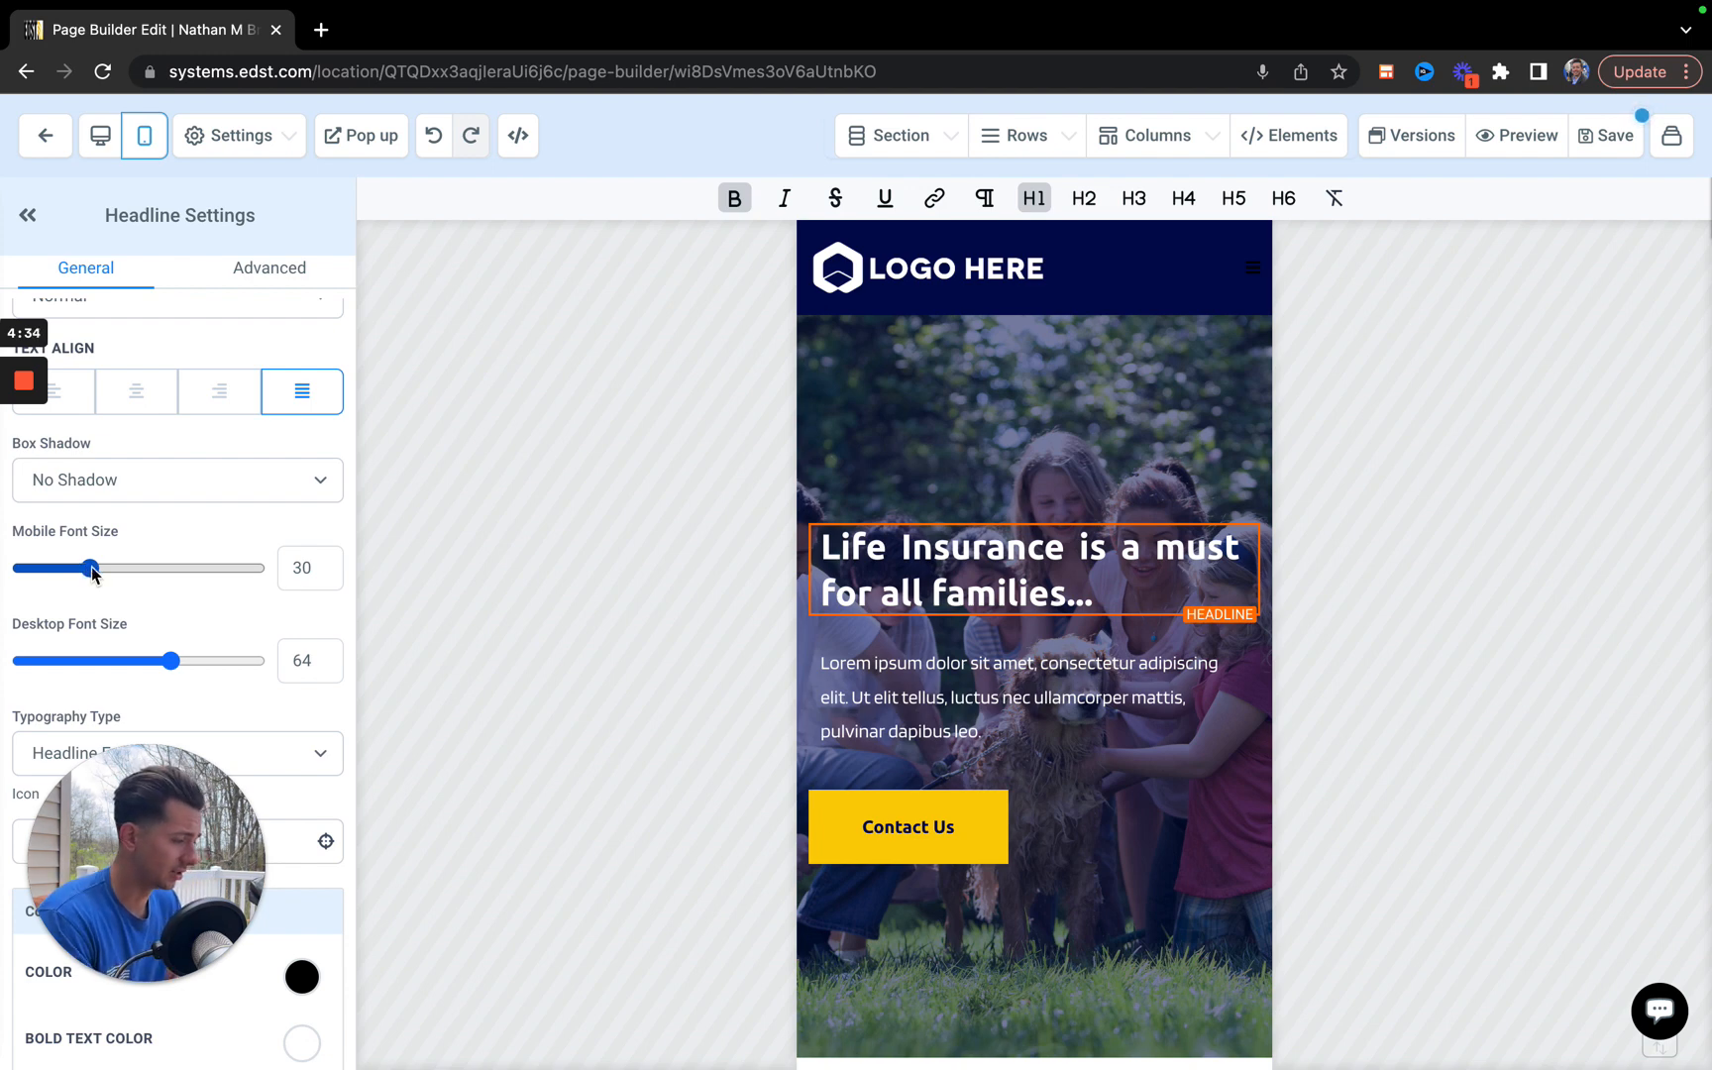
pyautogui.moveTo(92, 573); pyautogui.dragTo(136, 580)
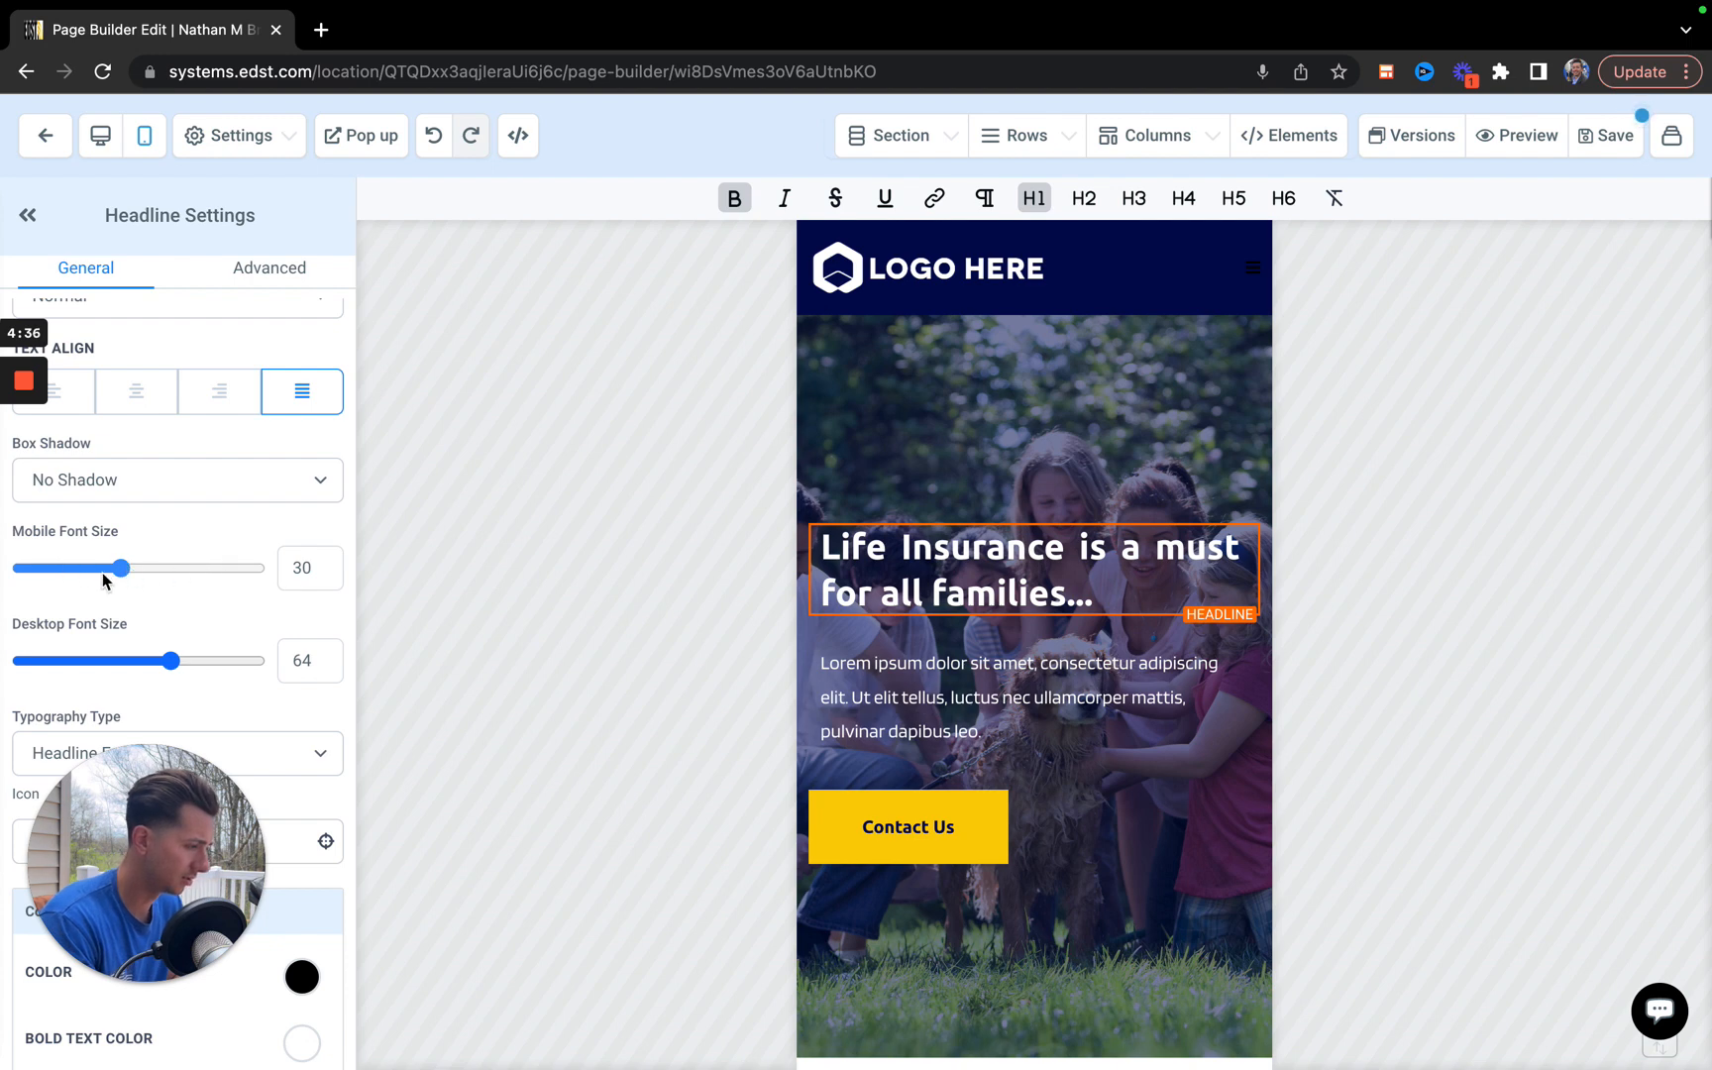
pyautogui.click(111, 569)
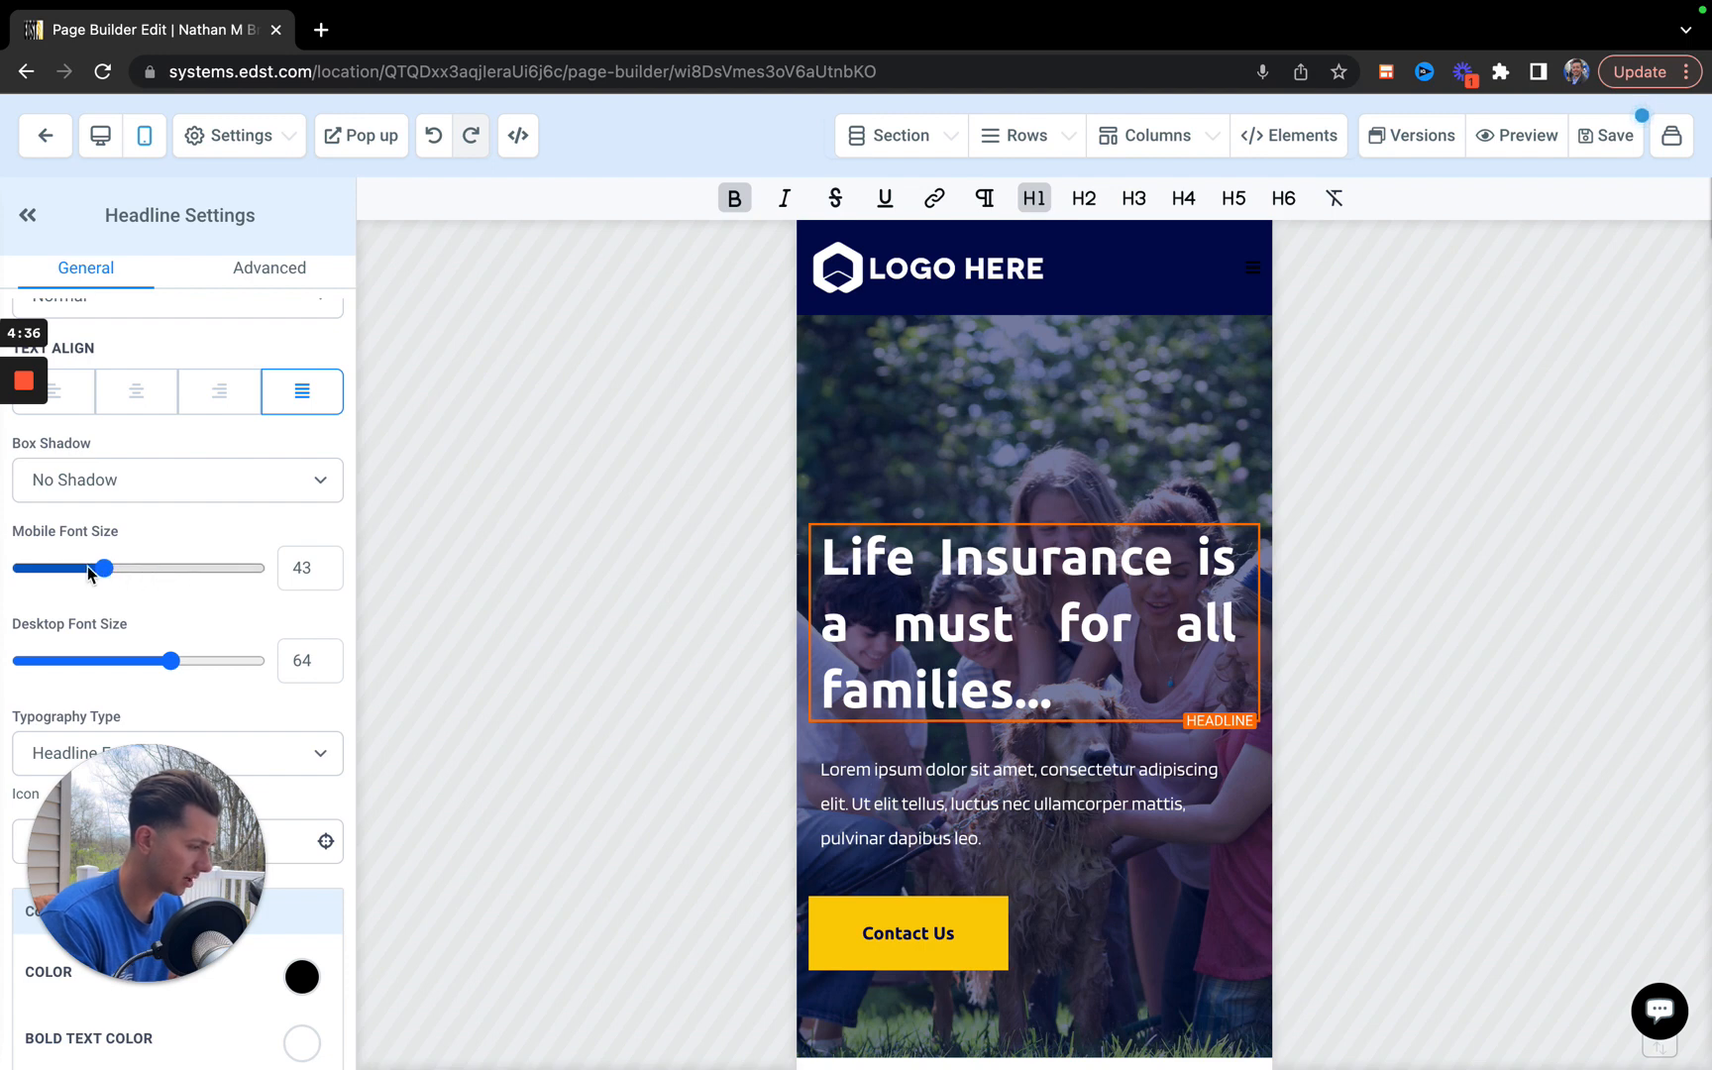
pyautogui.click(104, 568)
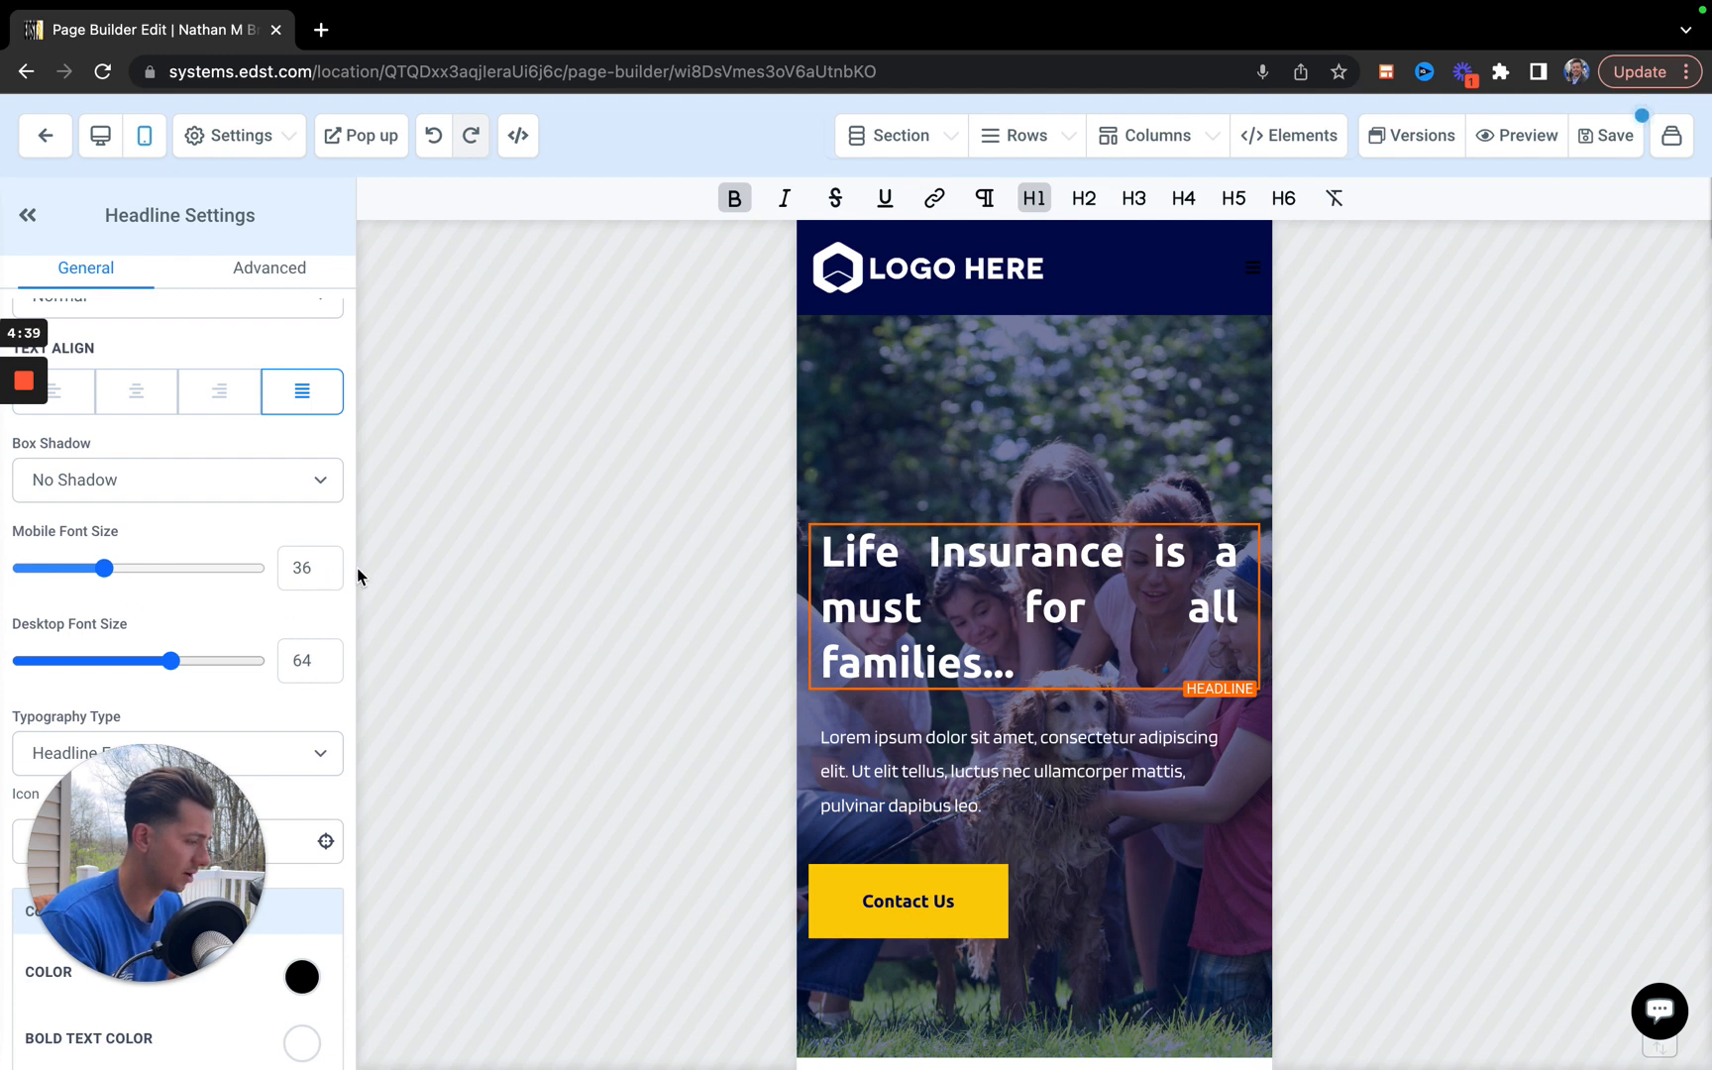
pyautogui.click(302, 567)
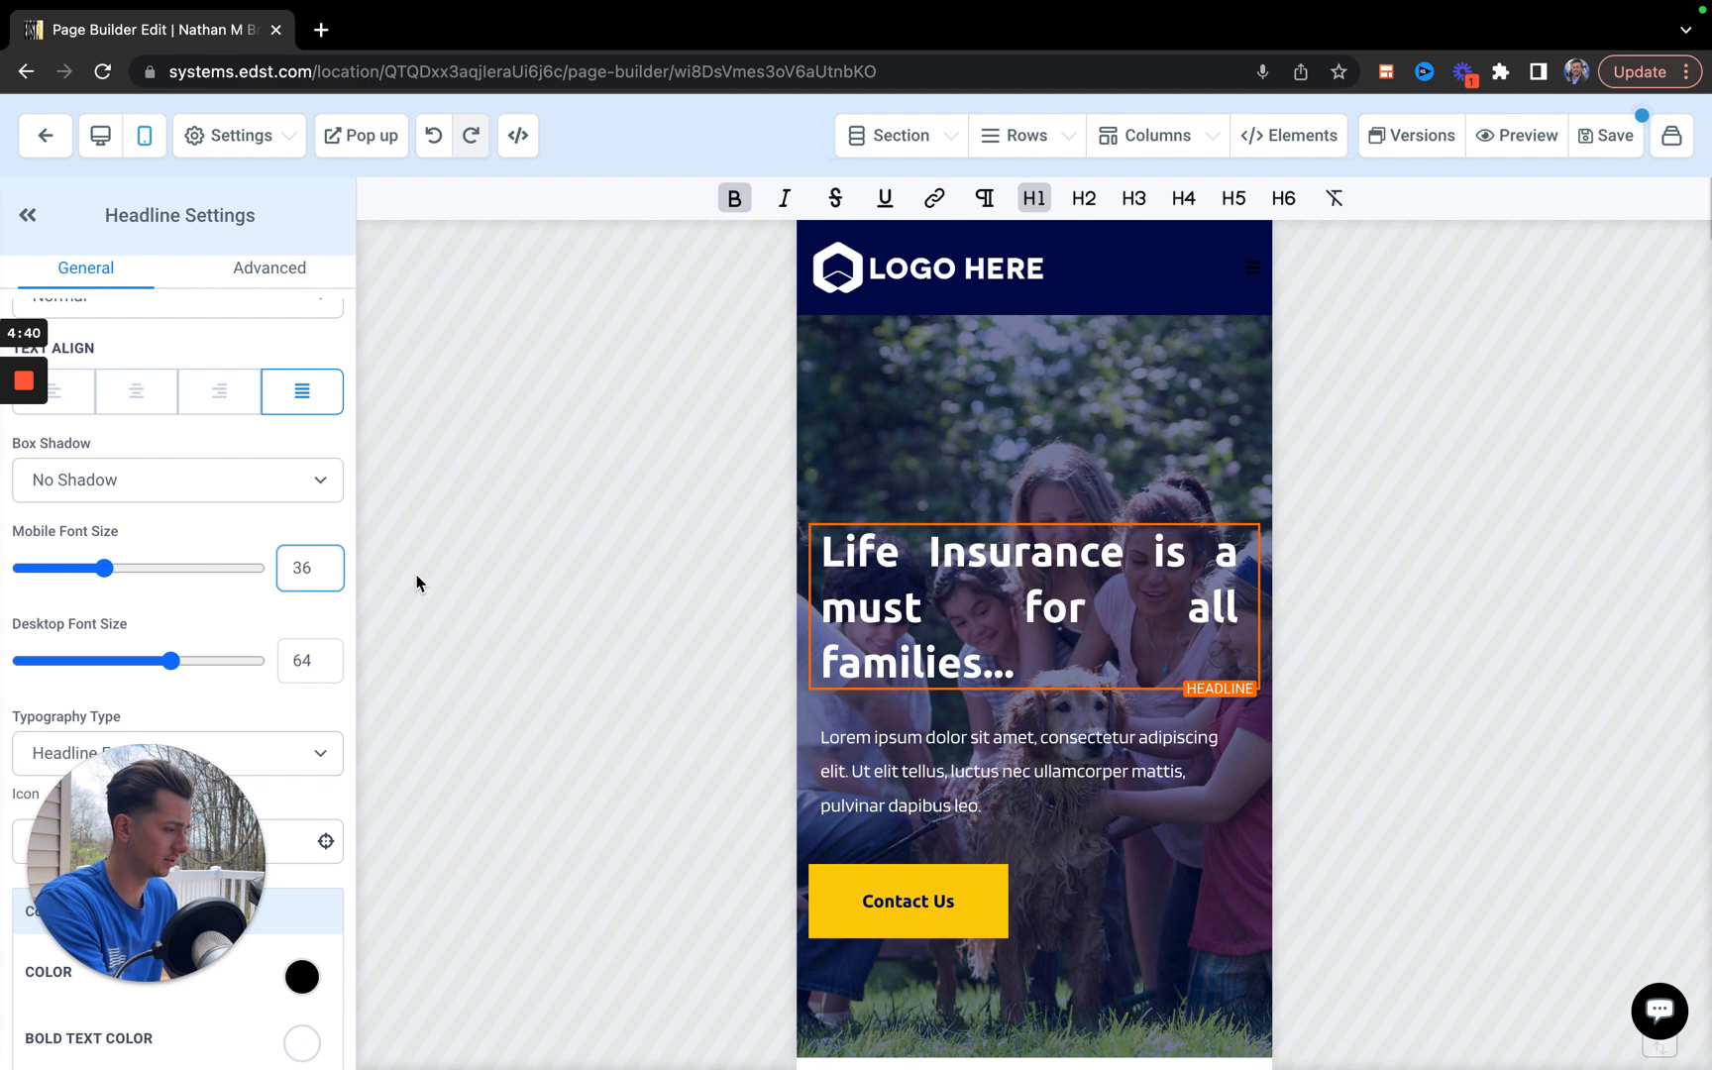
pyautogui.press('BackSpace')
pyautogui.press('BackSpace')
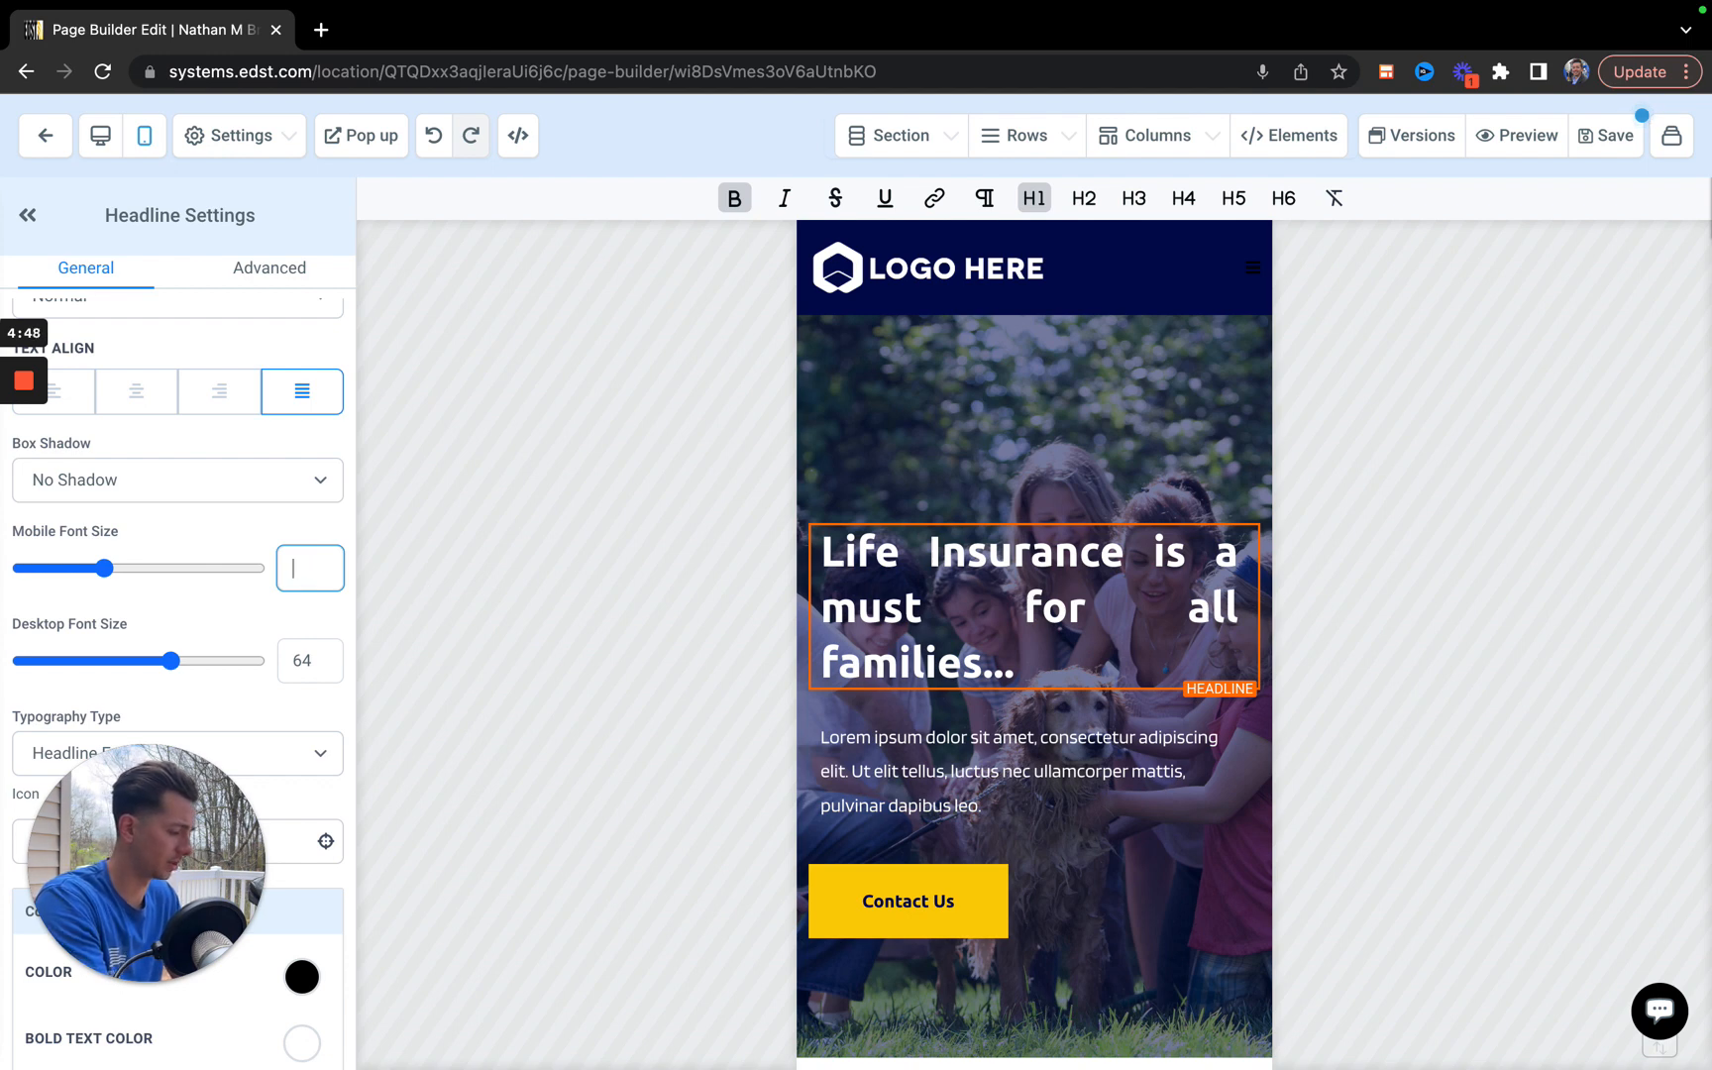
pyautogui.write('21')
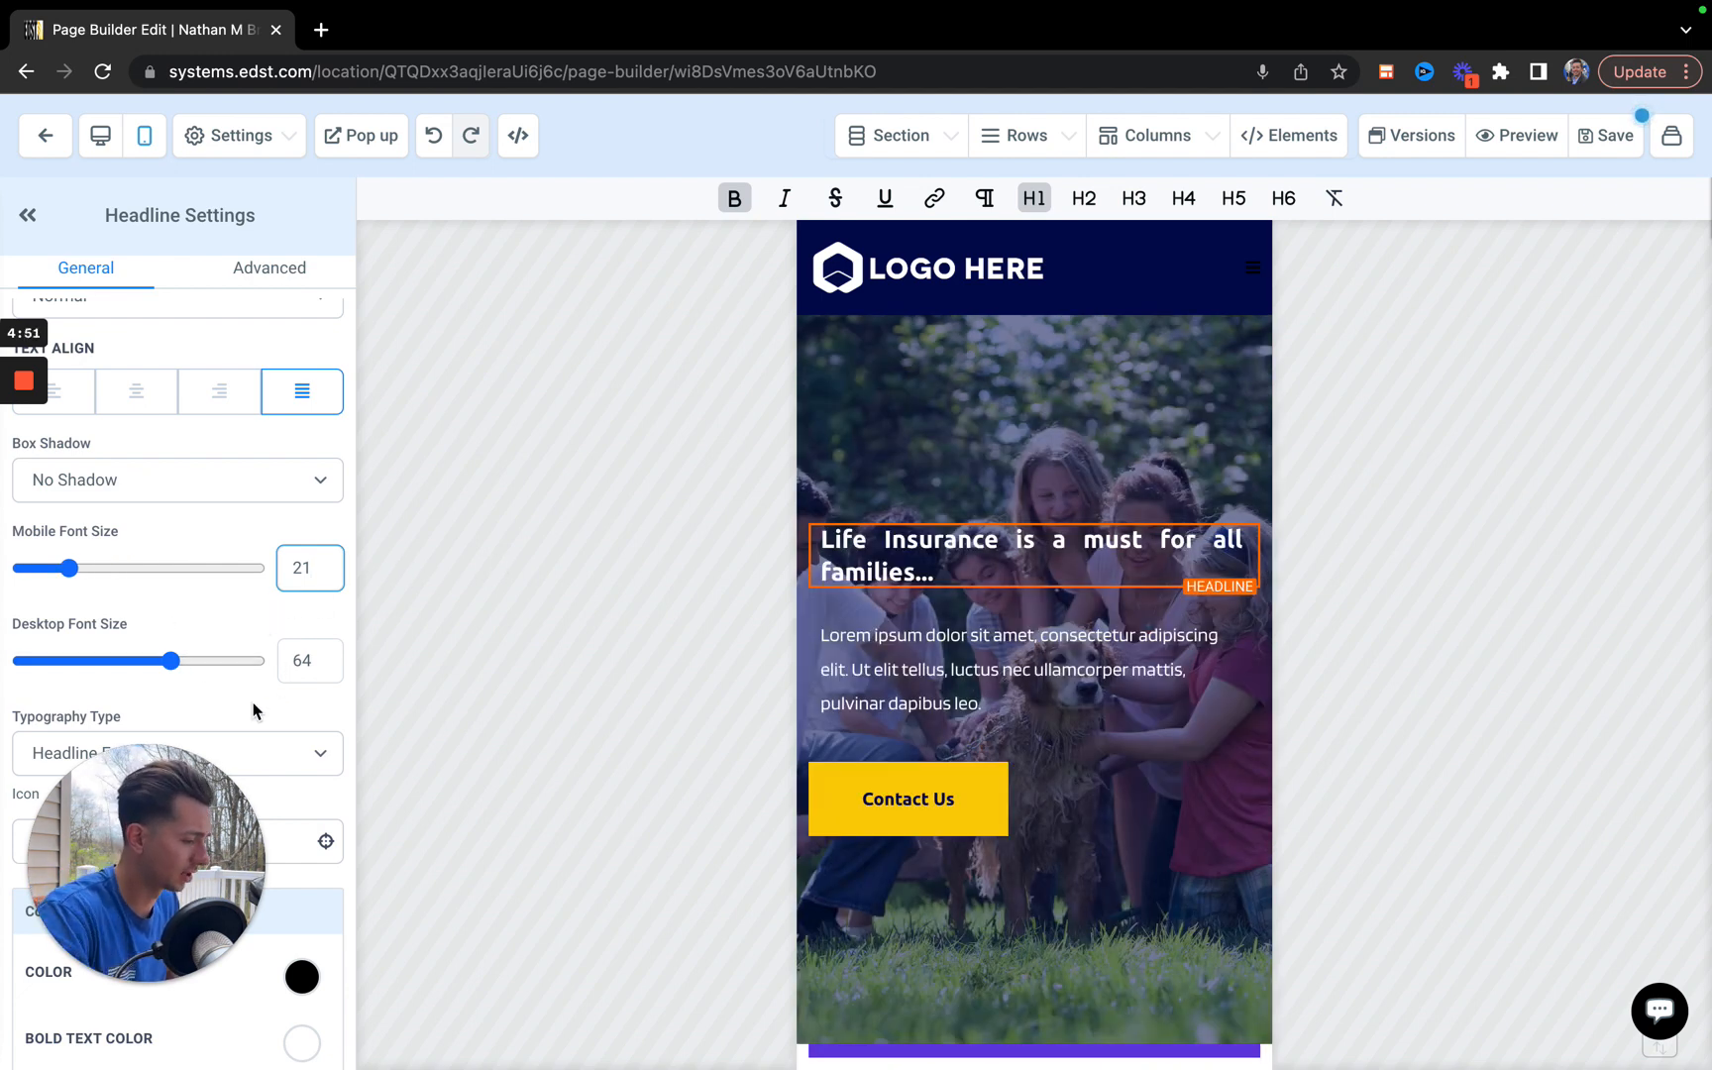
# Review the headline's typography, icon and color settings, and open the settings of the paragraph below it.
pyautogui.scroll(-1, 253, 707)
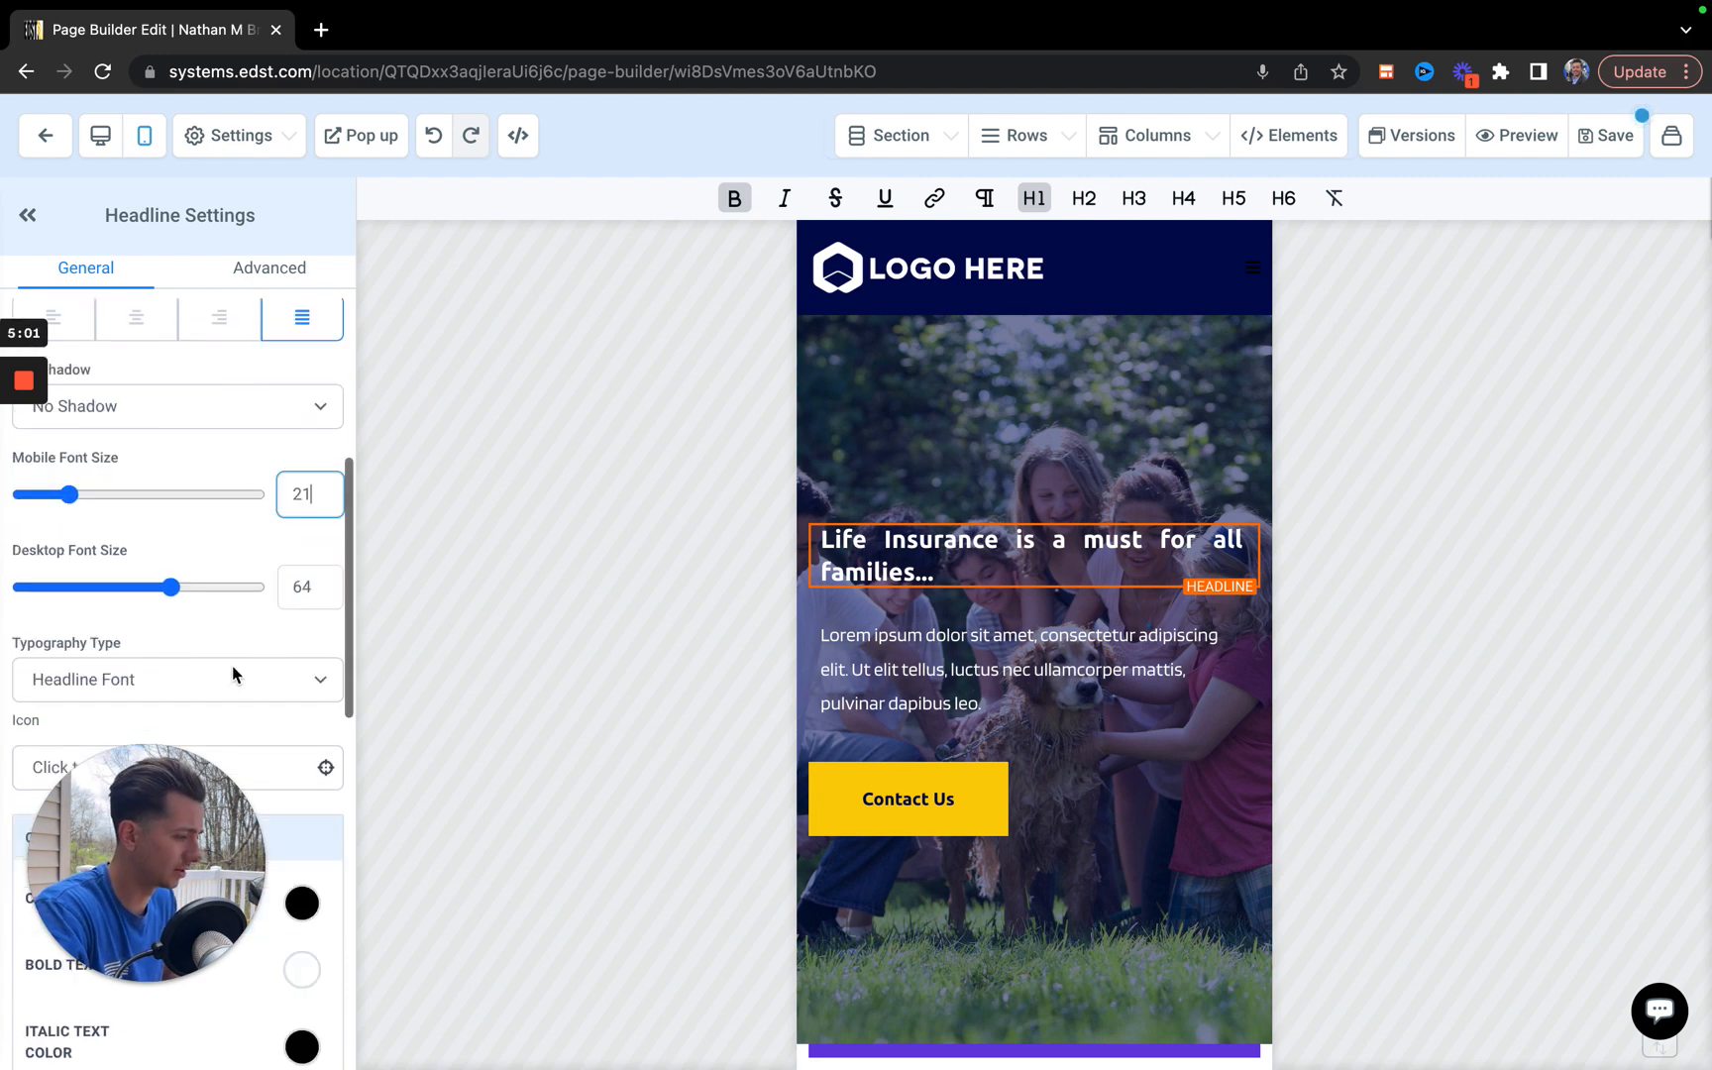
pyautogui.scroll(-1, 170, 634)
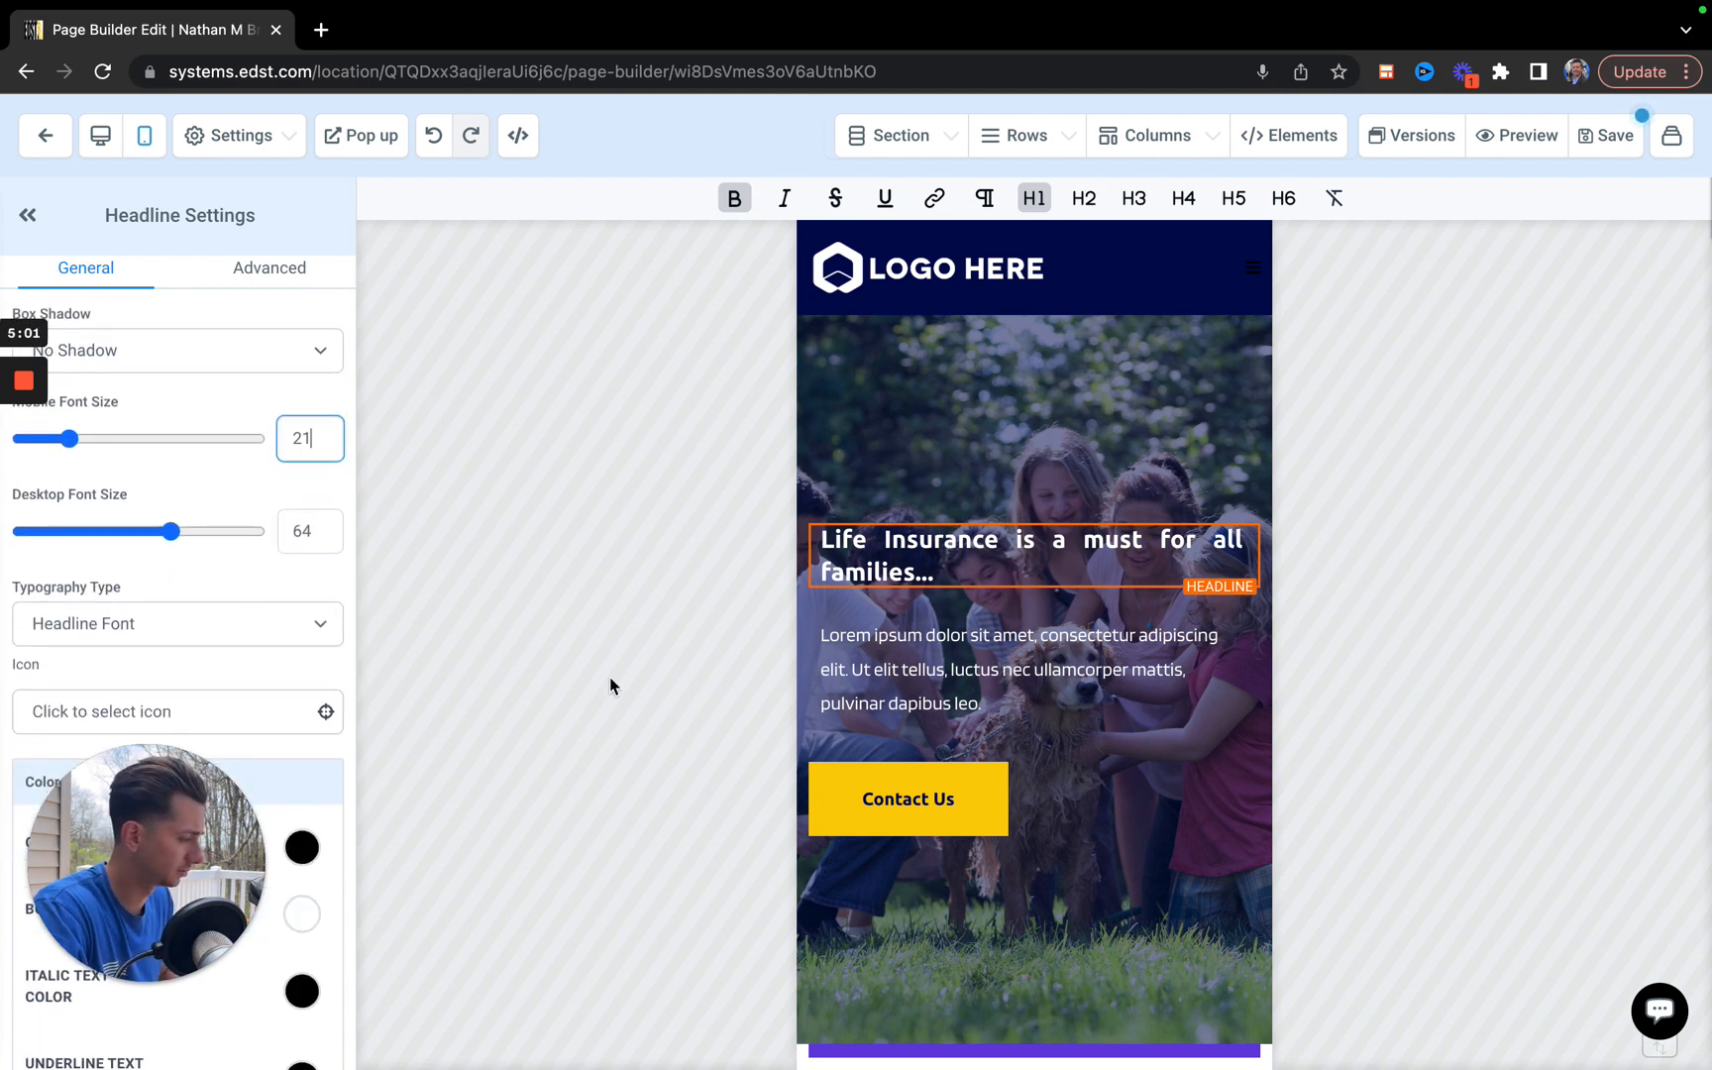
pyautogui.click(1041, 635)
pyautogui.scroll(-2, 1033, 788)
pyautogui.scroll(-1, 1033, 788)
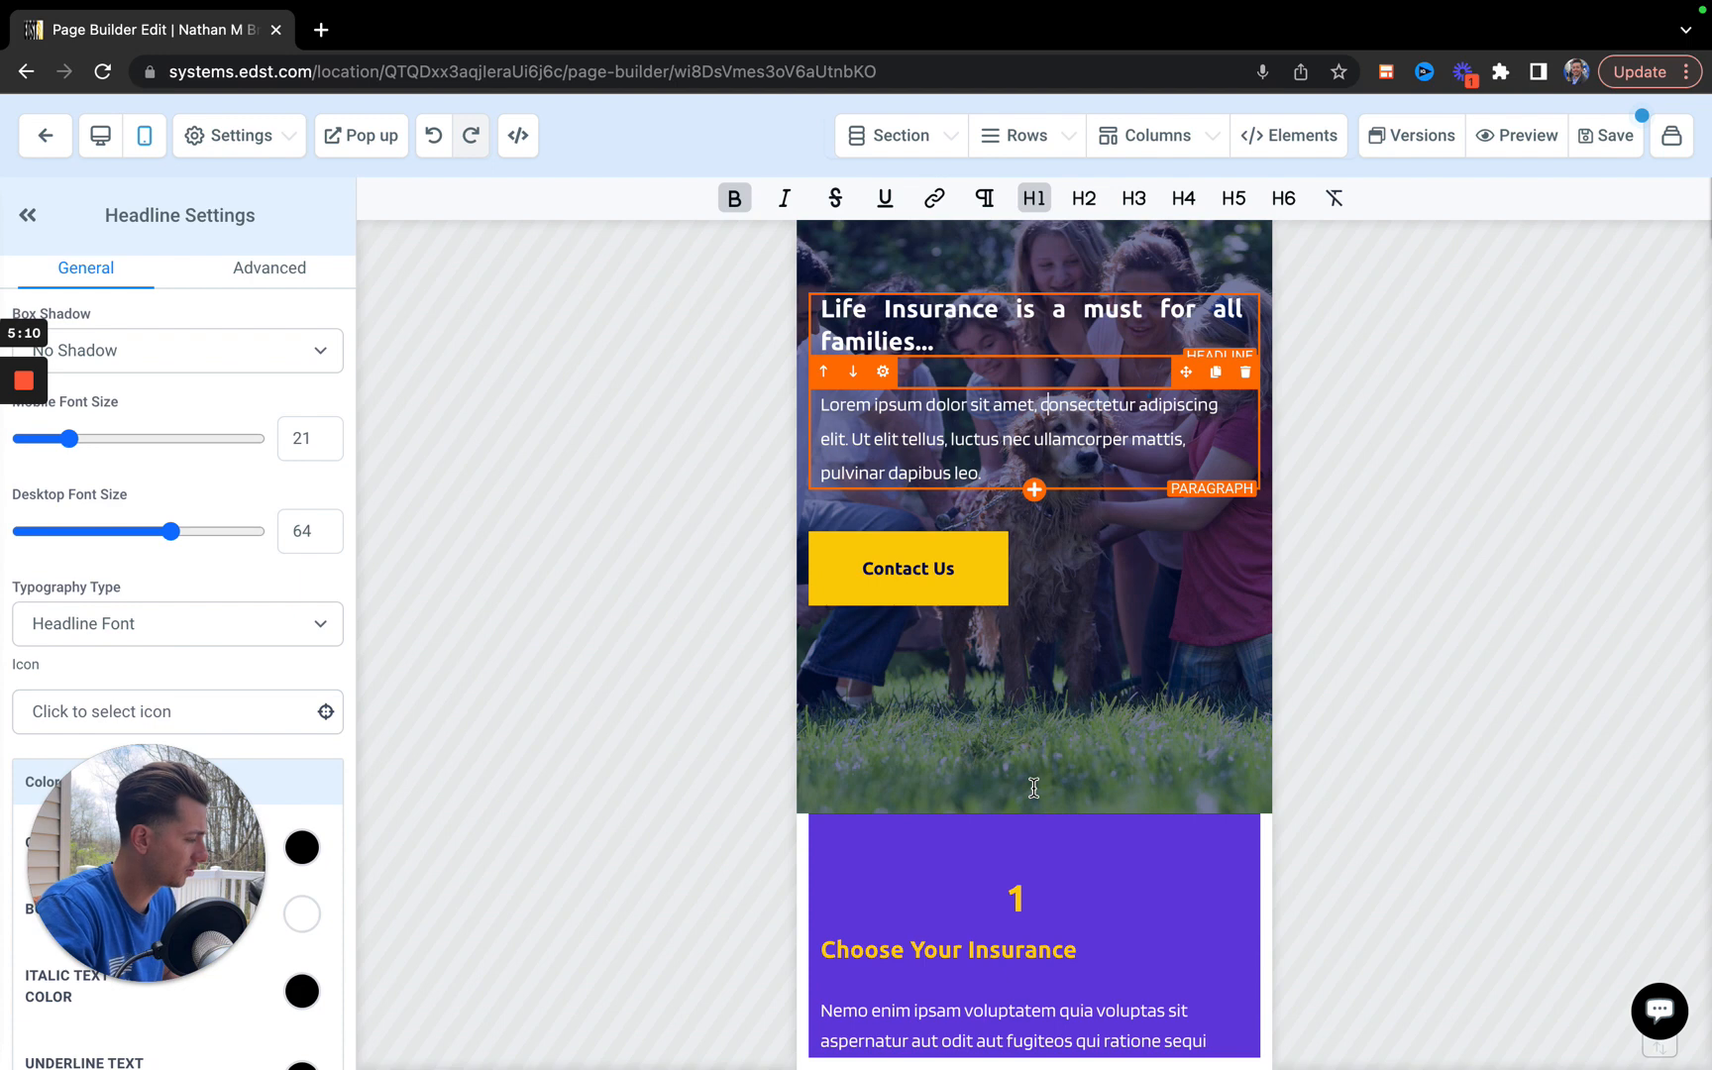
pyautogui.click(924, 569)
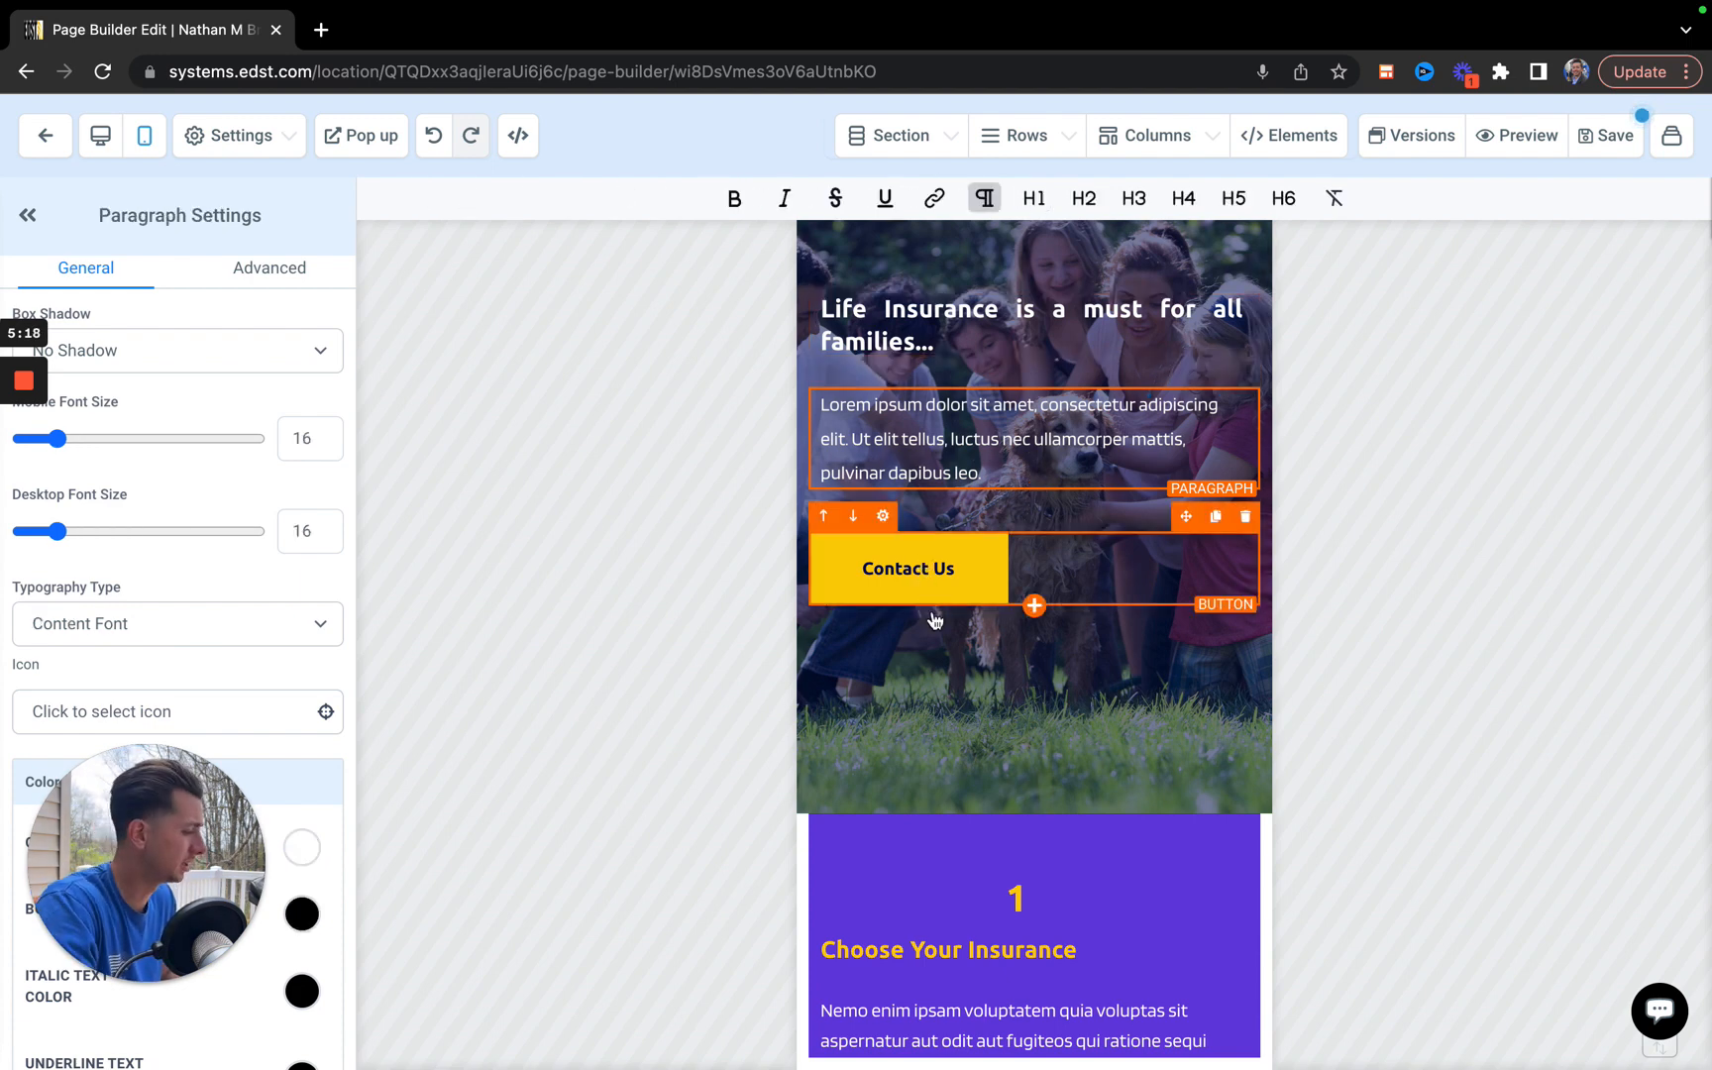
# Examine the page's mobile layout from the hero through the numbered steps, About section and insurance services.
pyautogui.scroll(-1, 932, 607)
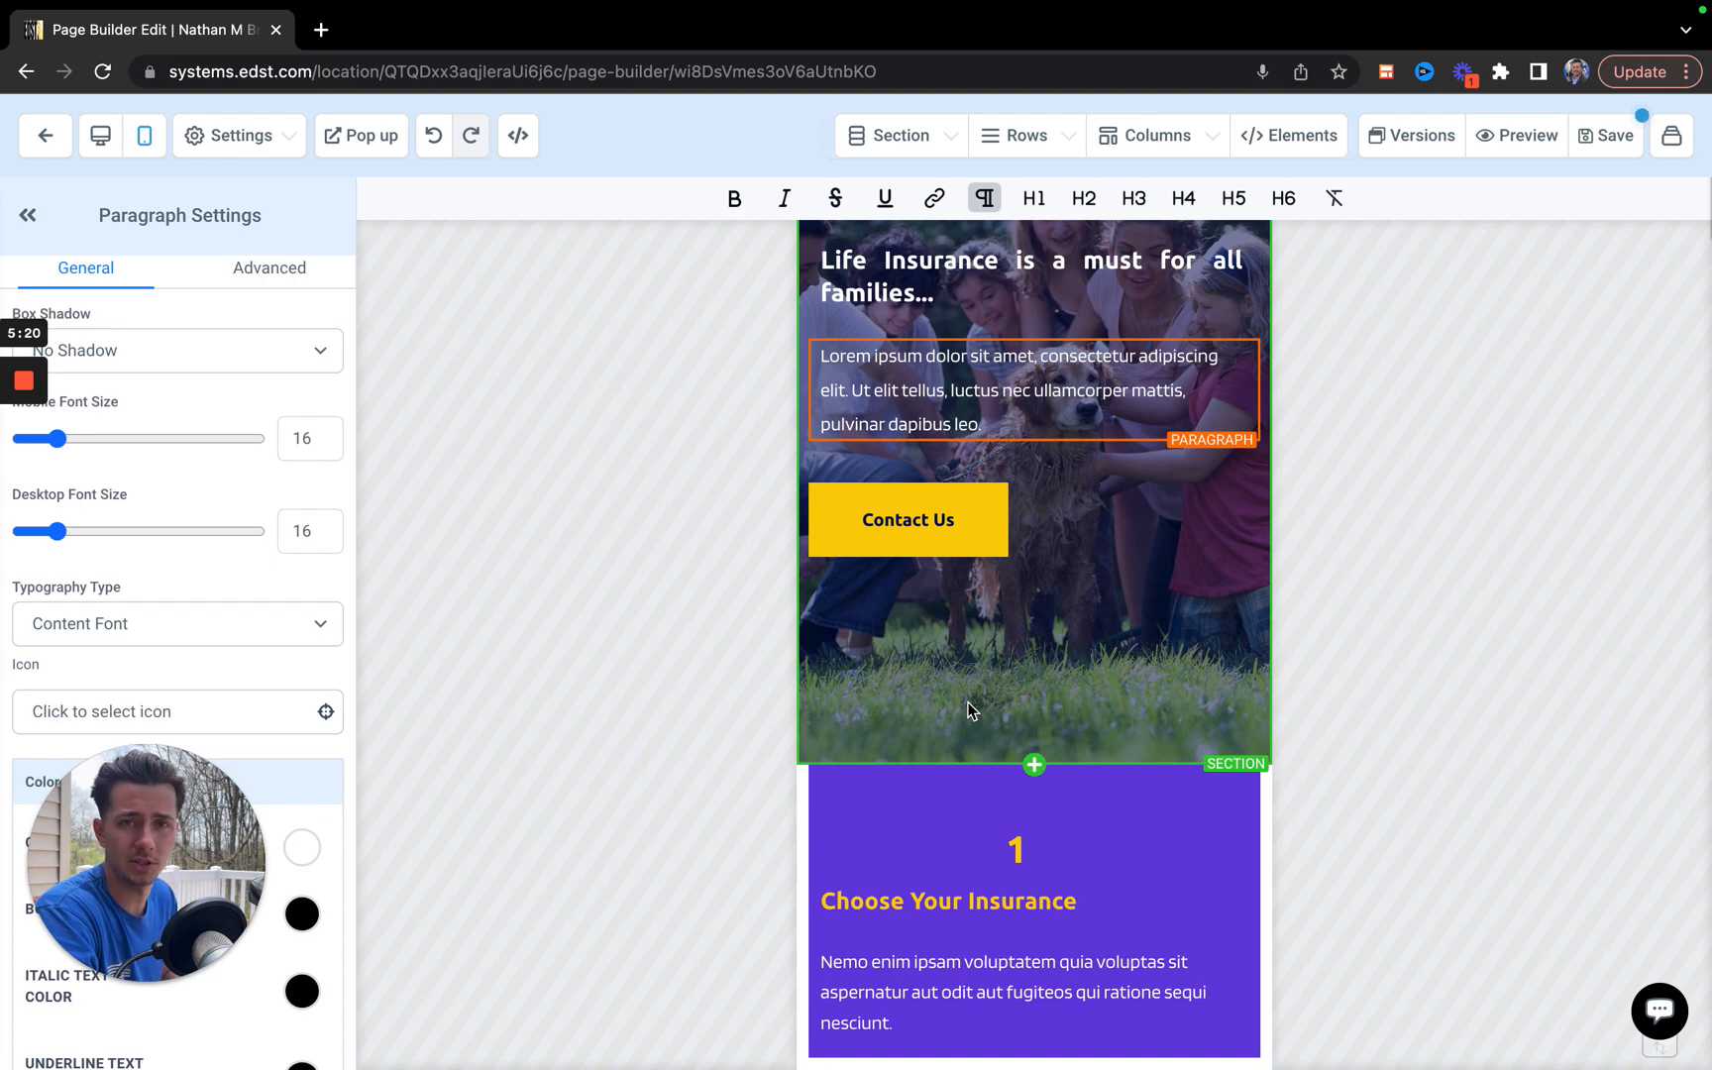
pyautogui.scroll(-3, 966, 706)
pyautogui.scroll(-2, 1031, 773)
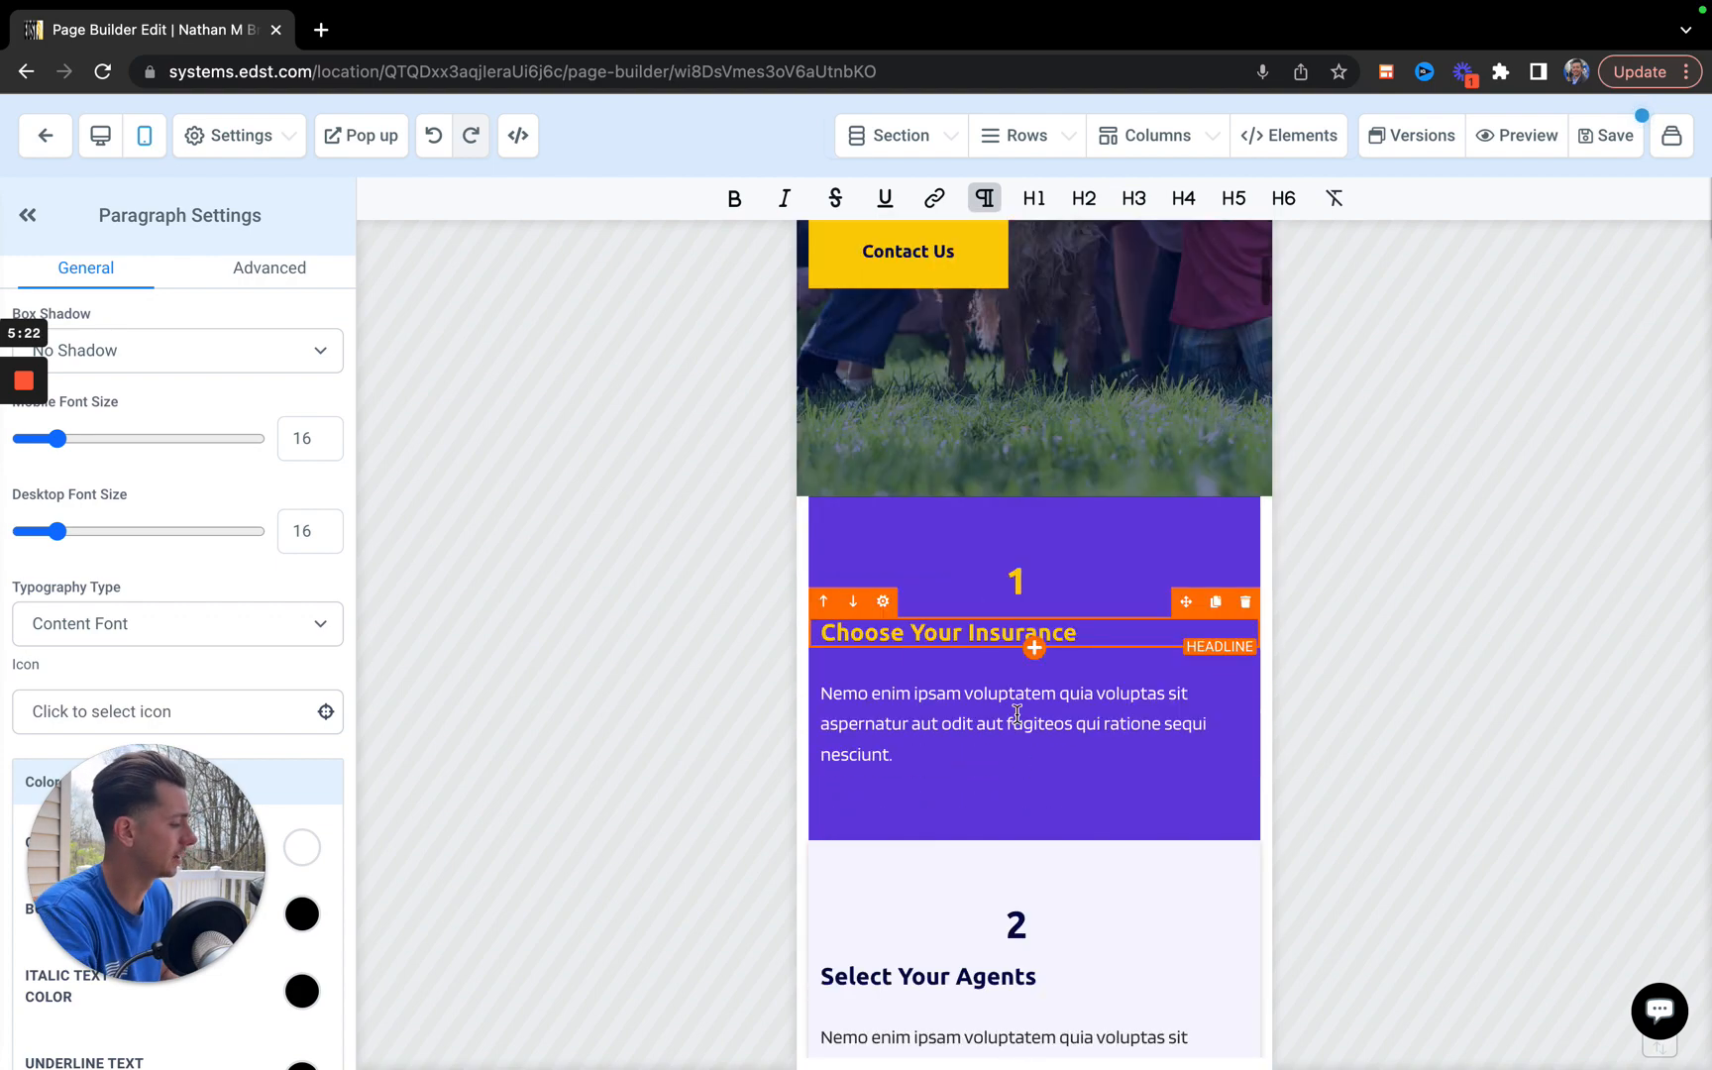
pyautogui.scroll(-2, 1018, 713)
pyautogui.scroll(-8, 1016, 709)
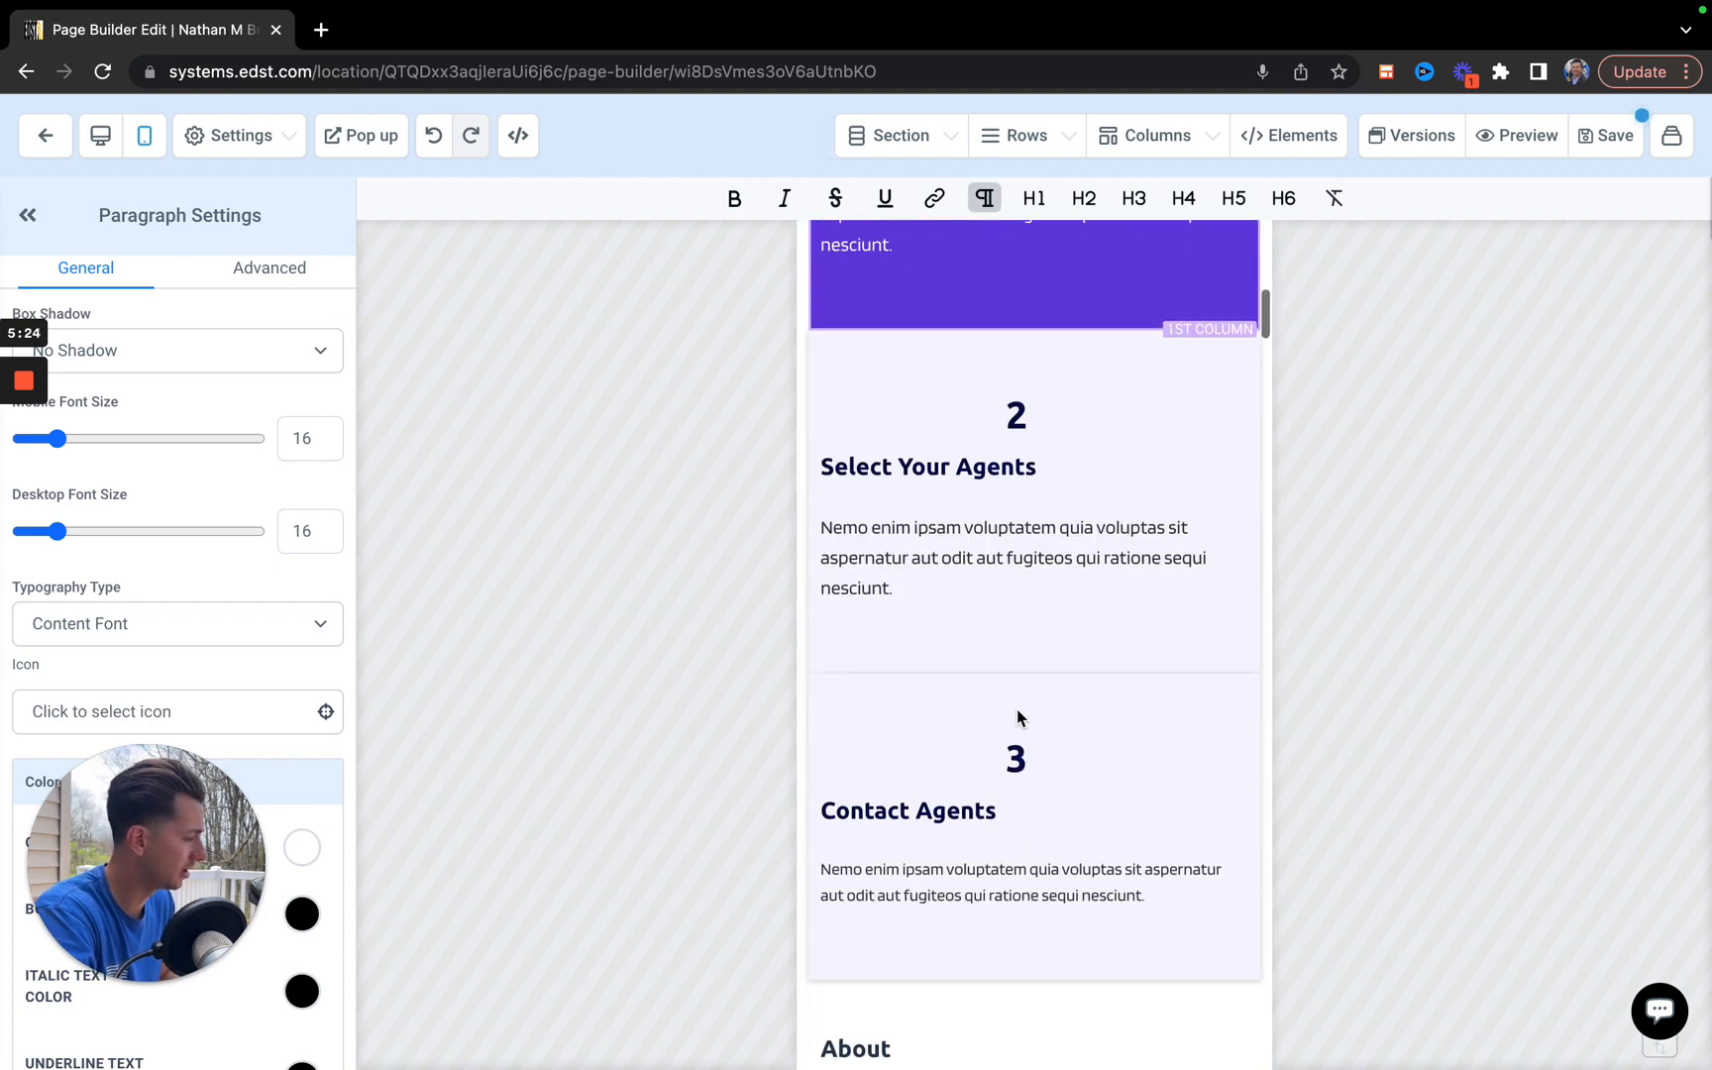
pyautogui.scroll(-9, 1017, 710)
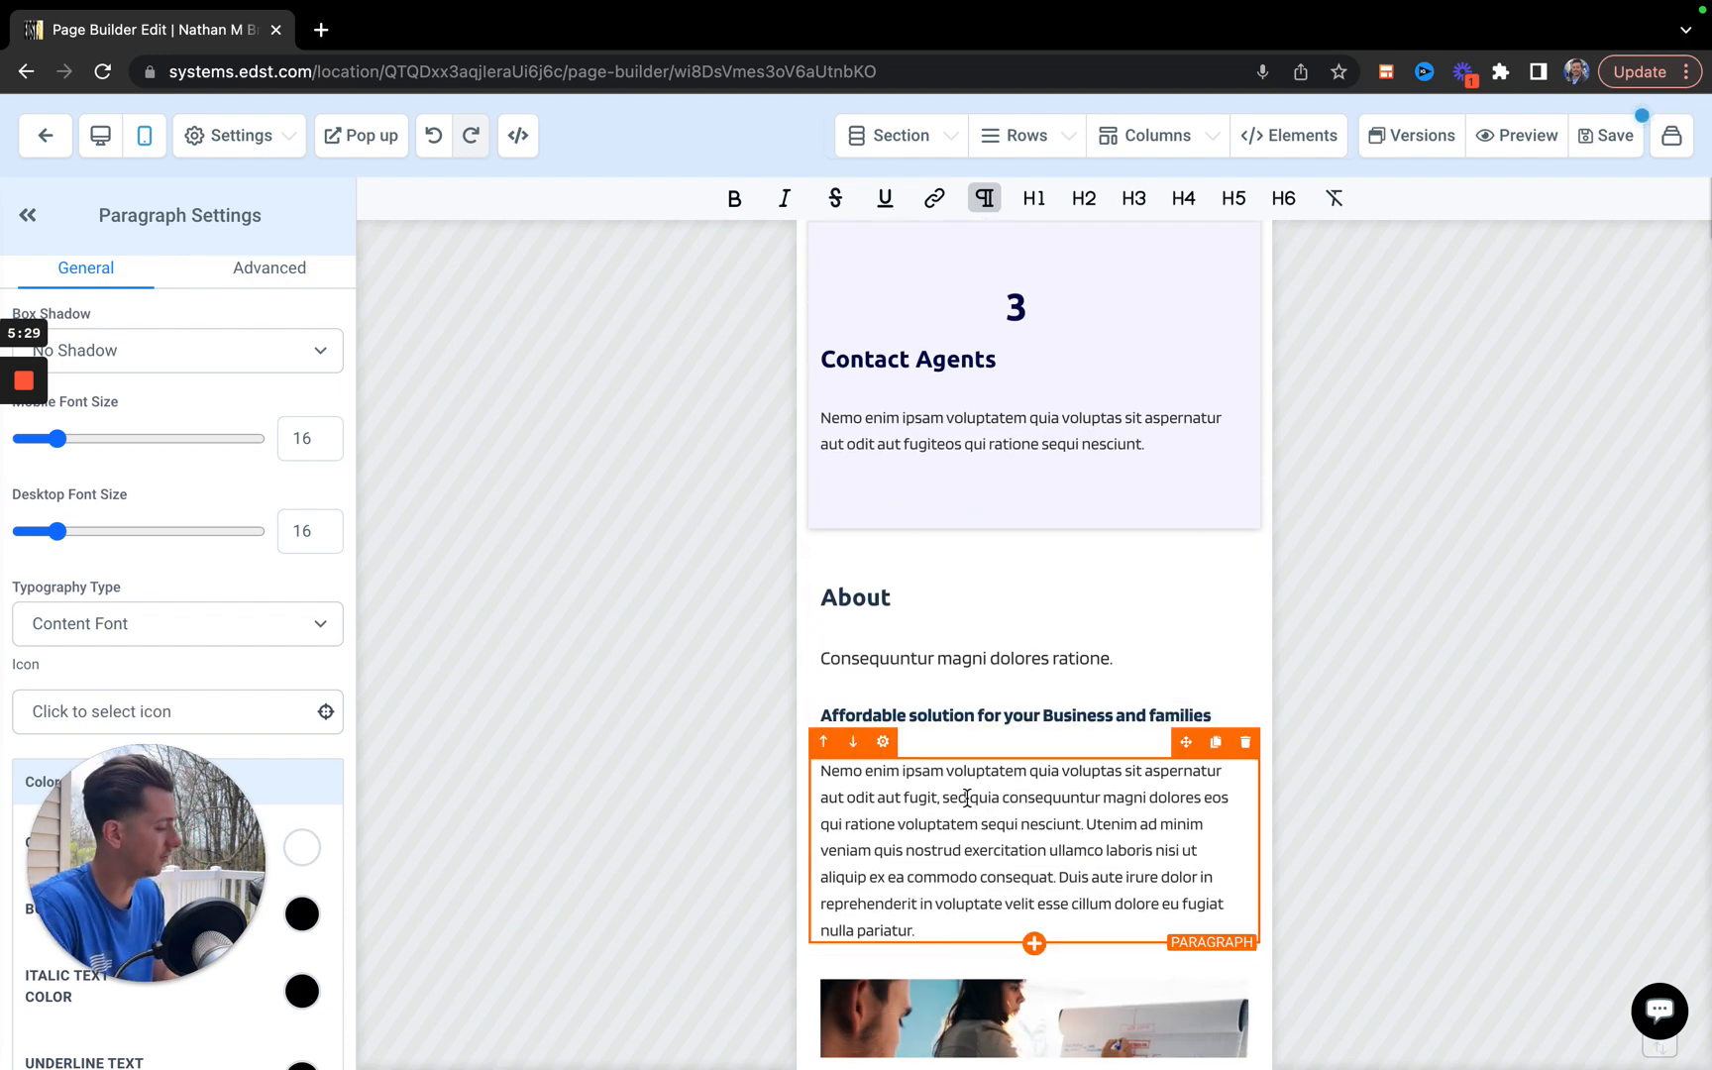
pyautogui.scroll(-10, 994, 701)
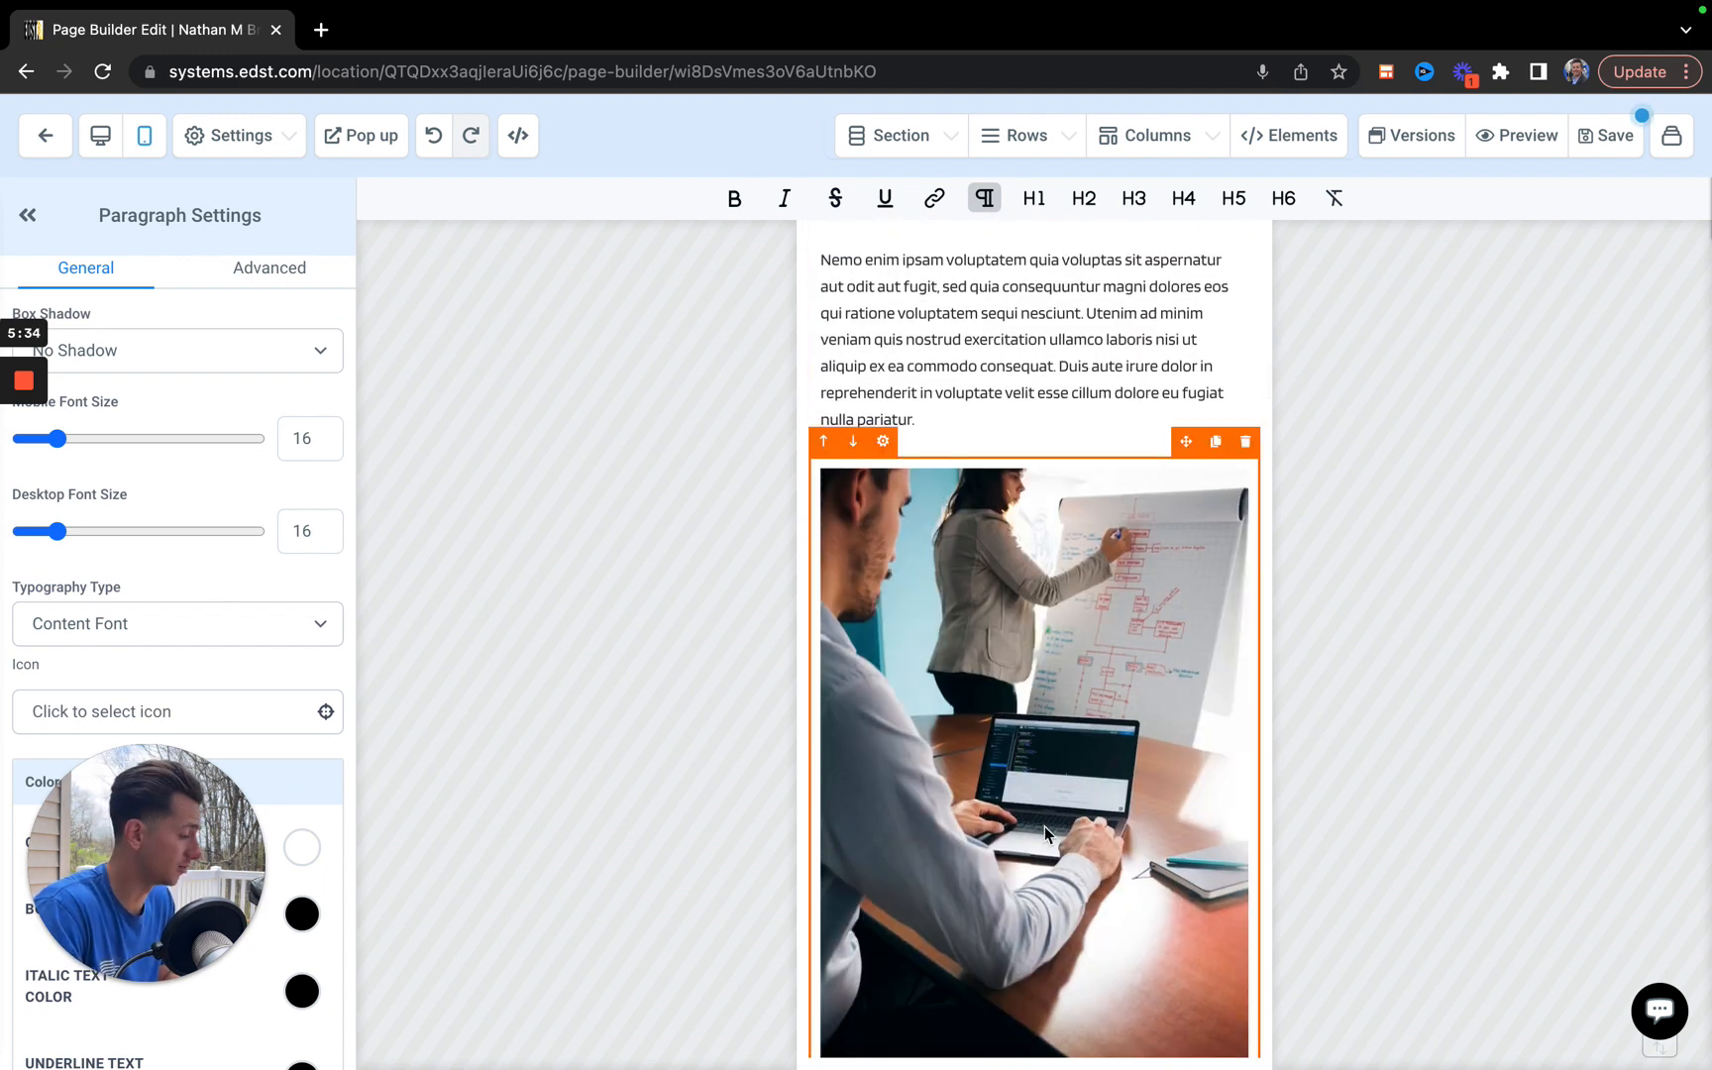
pyautogui.scroll(-8, 1044, 826)
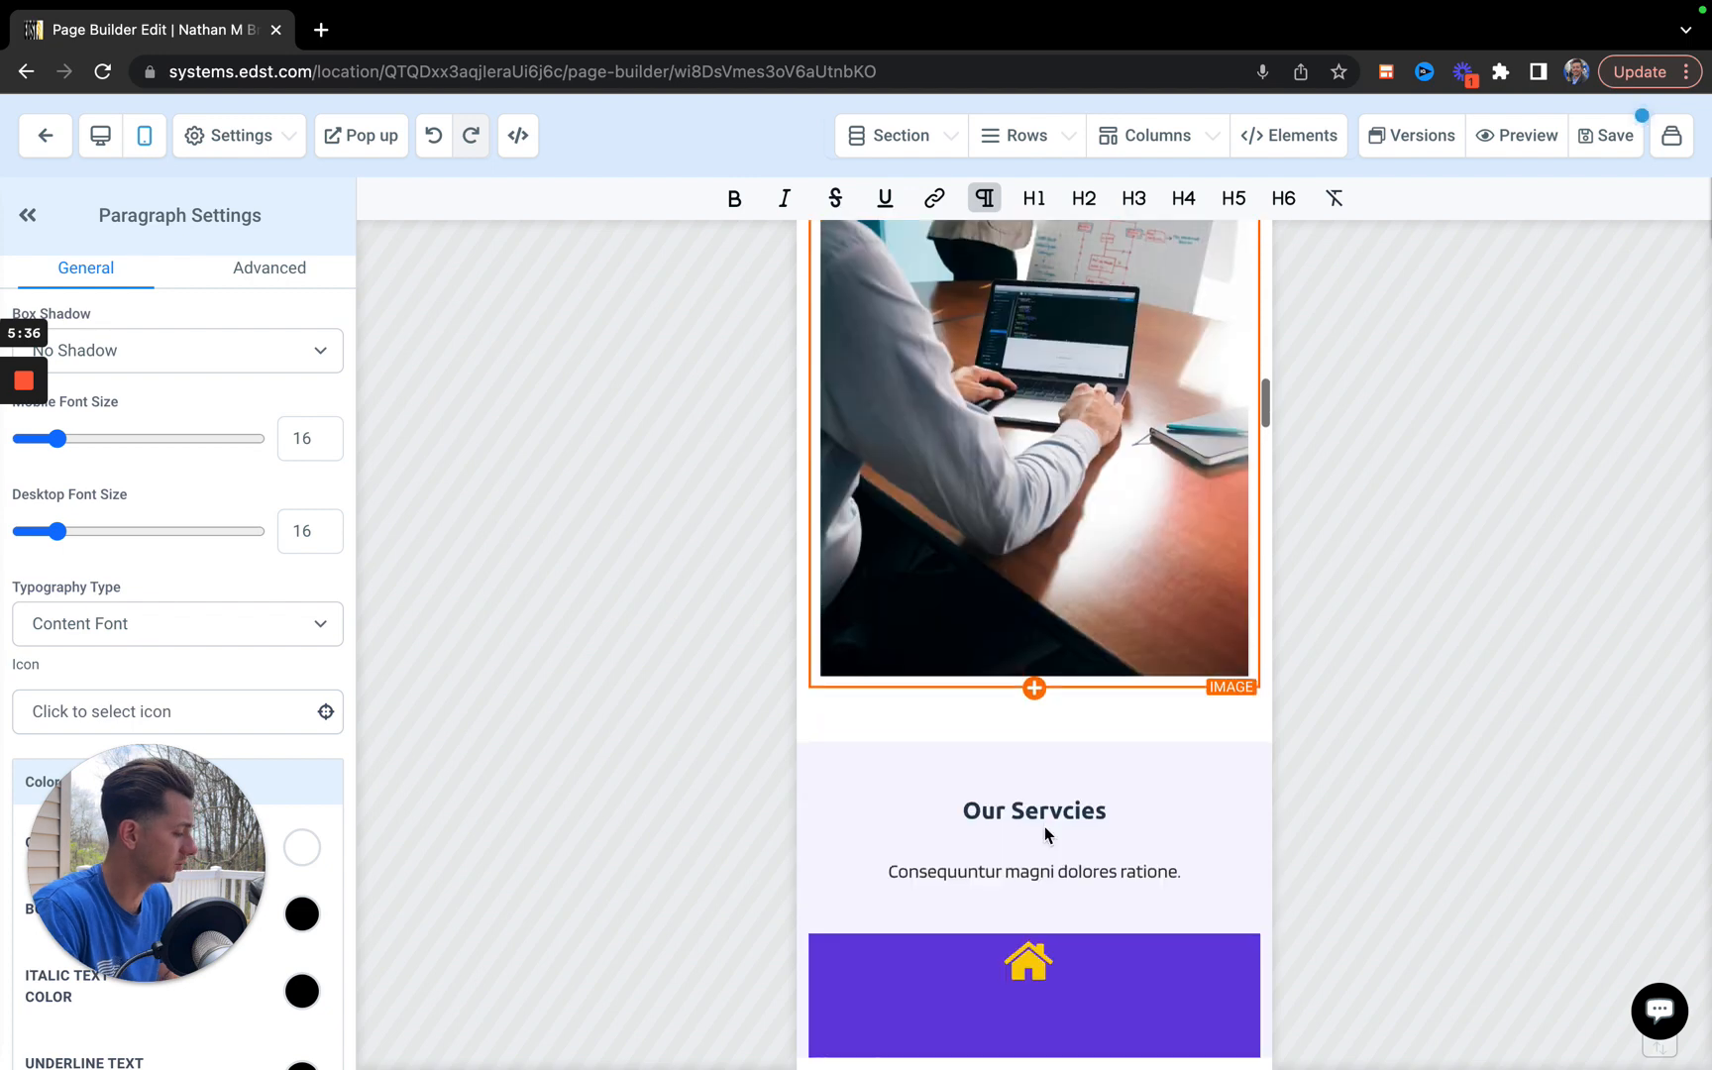
pyautogui.scroll(-2, 1034, 916)
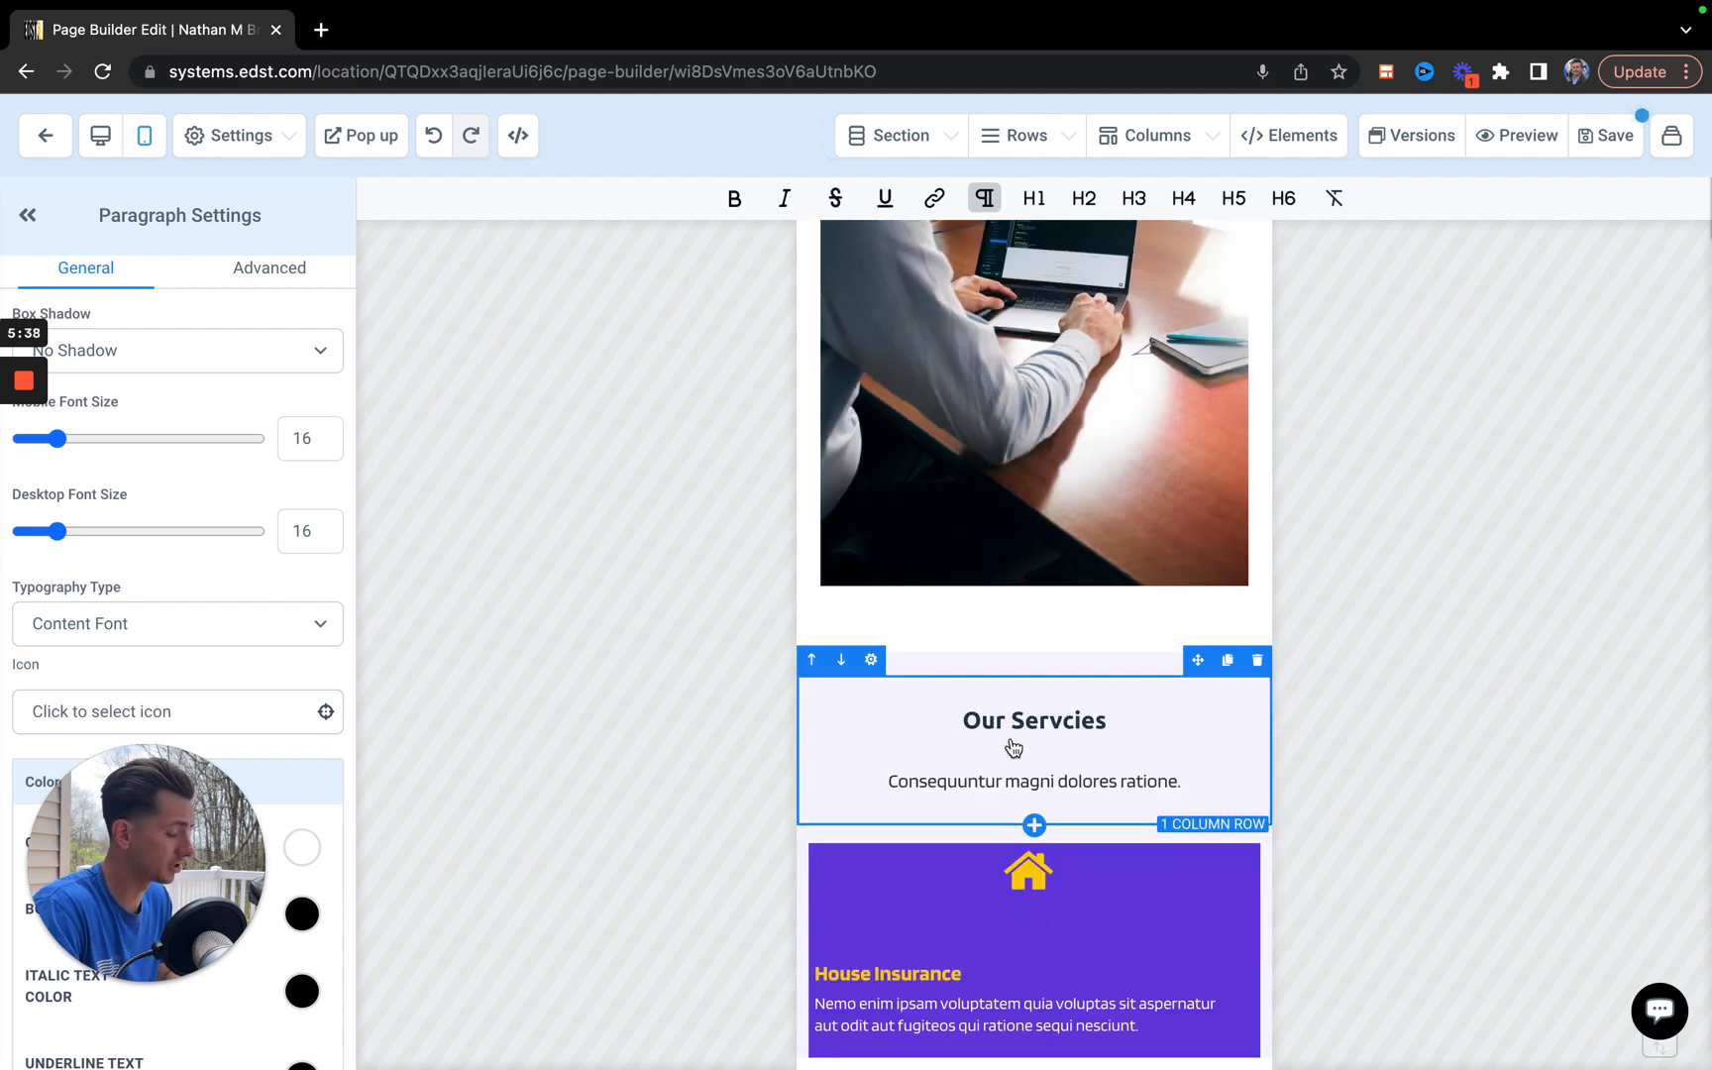
pyautogui.scroll(-3, 1011, 745)
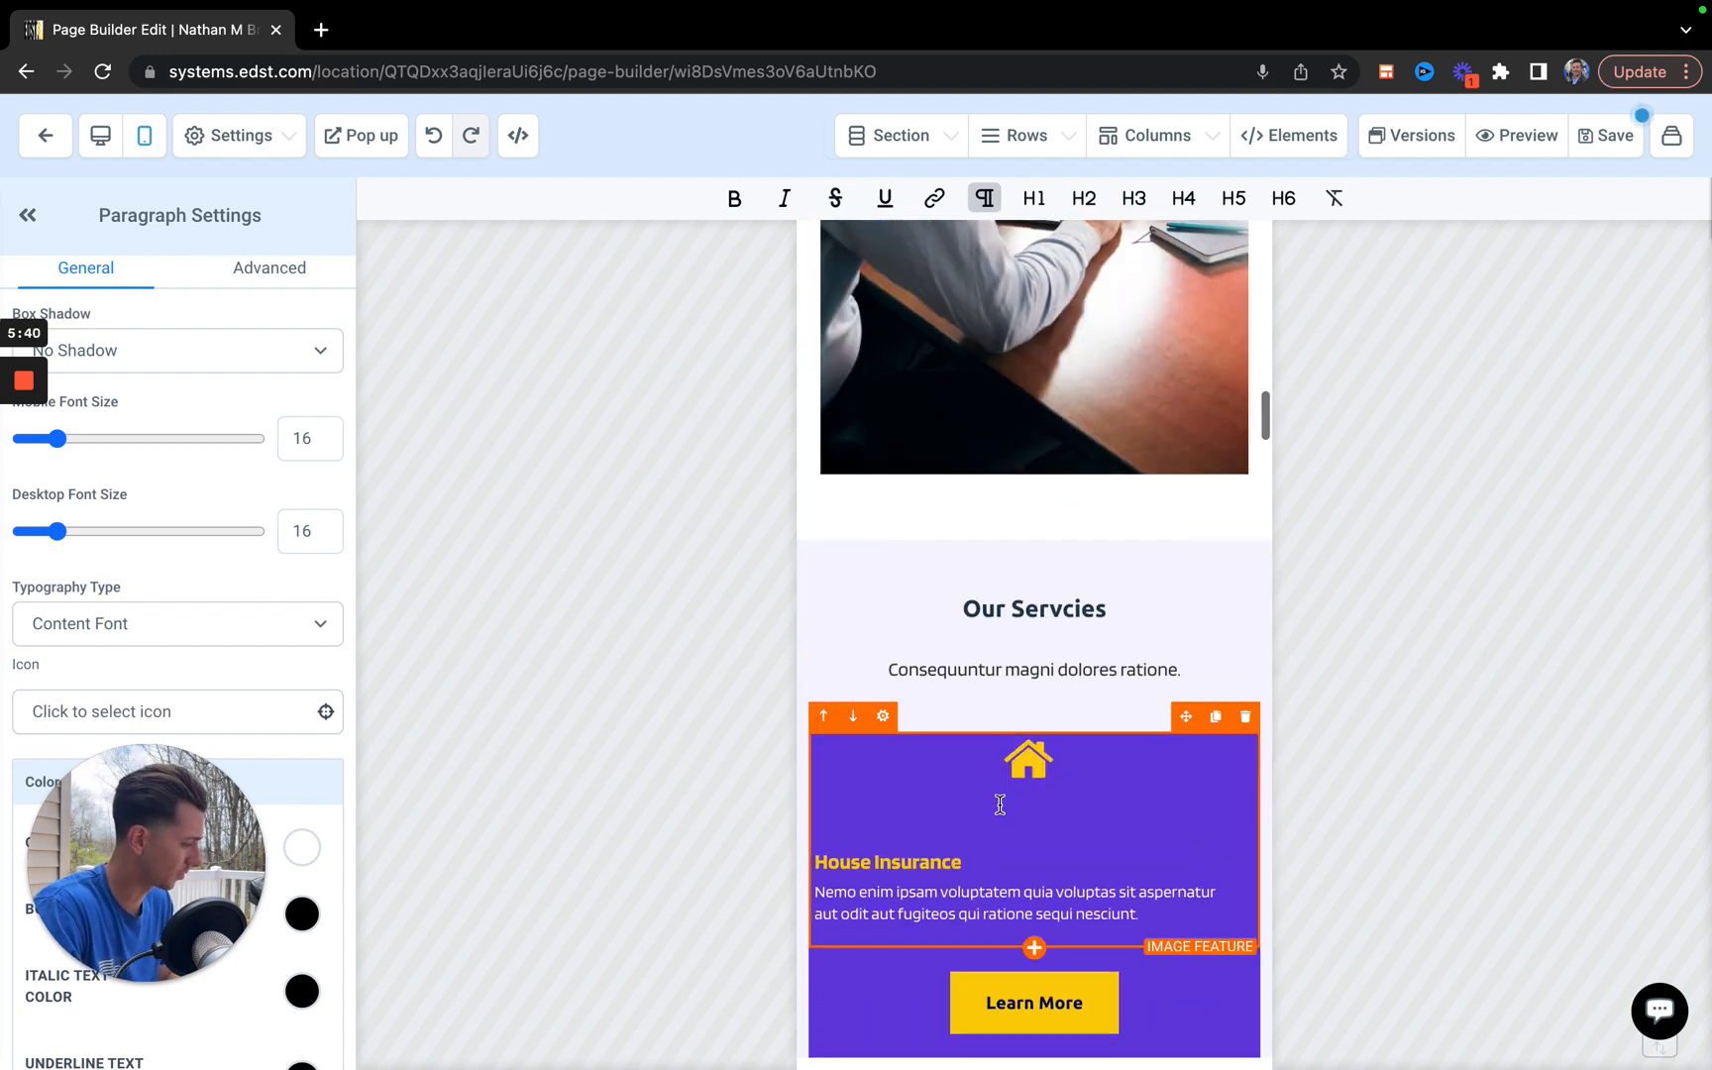
pyautogui.scroll(-4, 998, 808)
pyautogui.scroll(-2, 1002, 845)
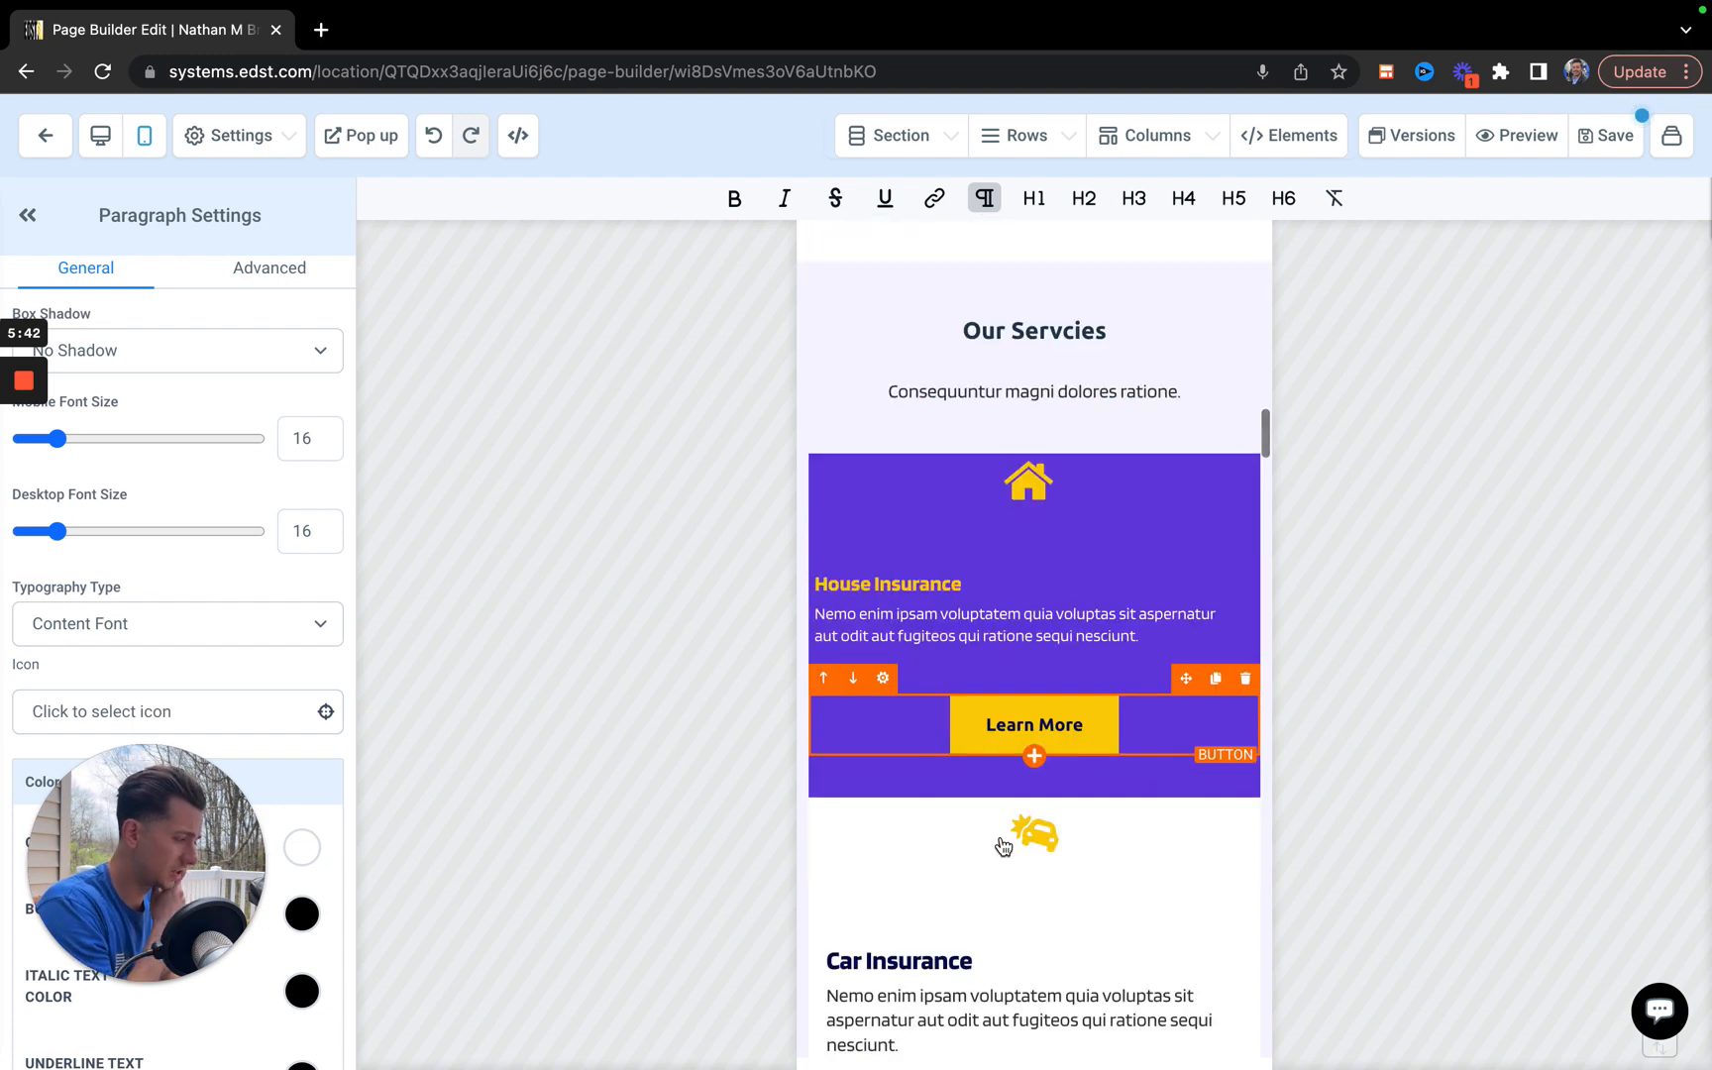
# Review the mobile layout of the Car, Life and Motorcycle Insurance cards and open the Car Insurance image feature's settings.
pyautogui.scroll(-12, 1003, 845)
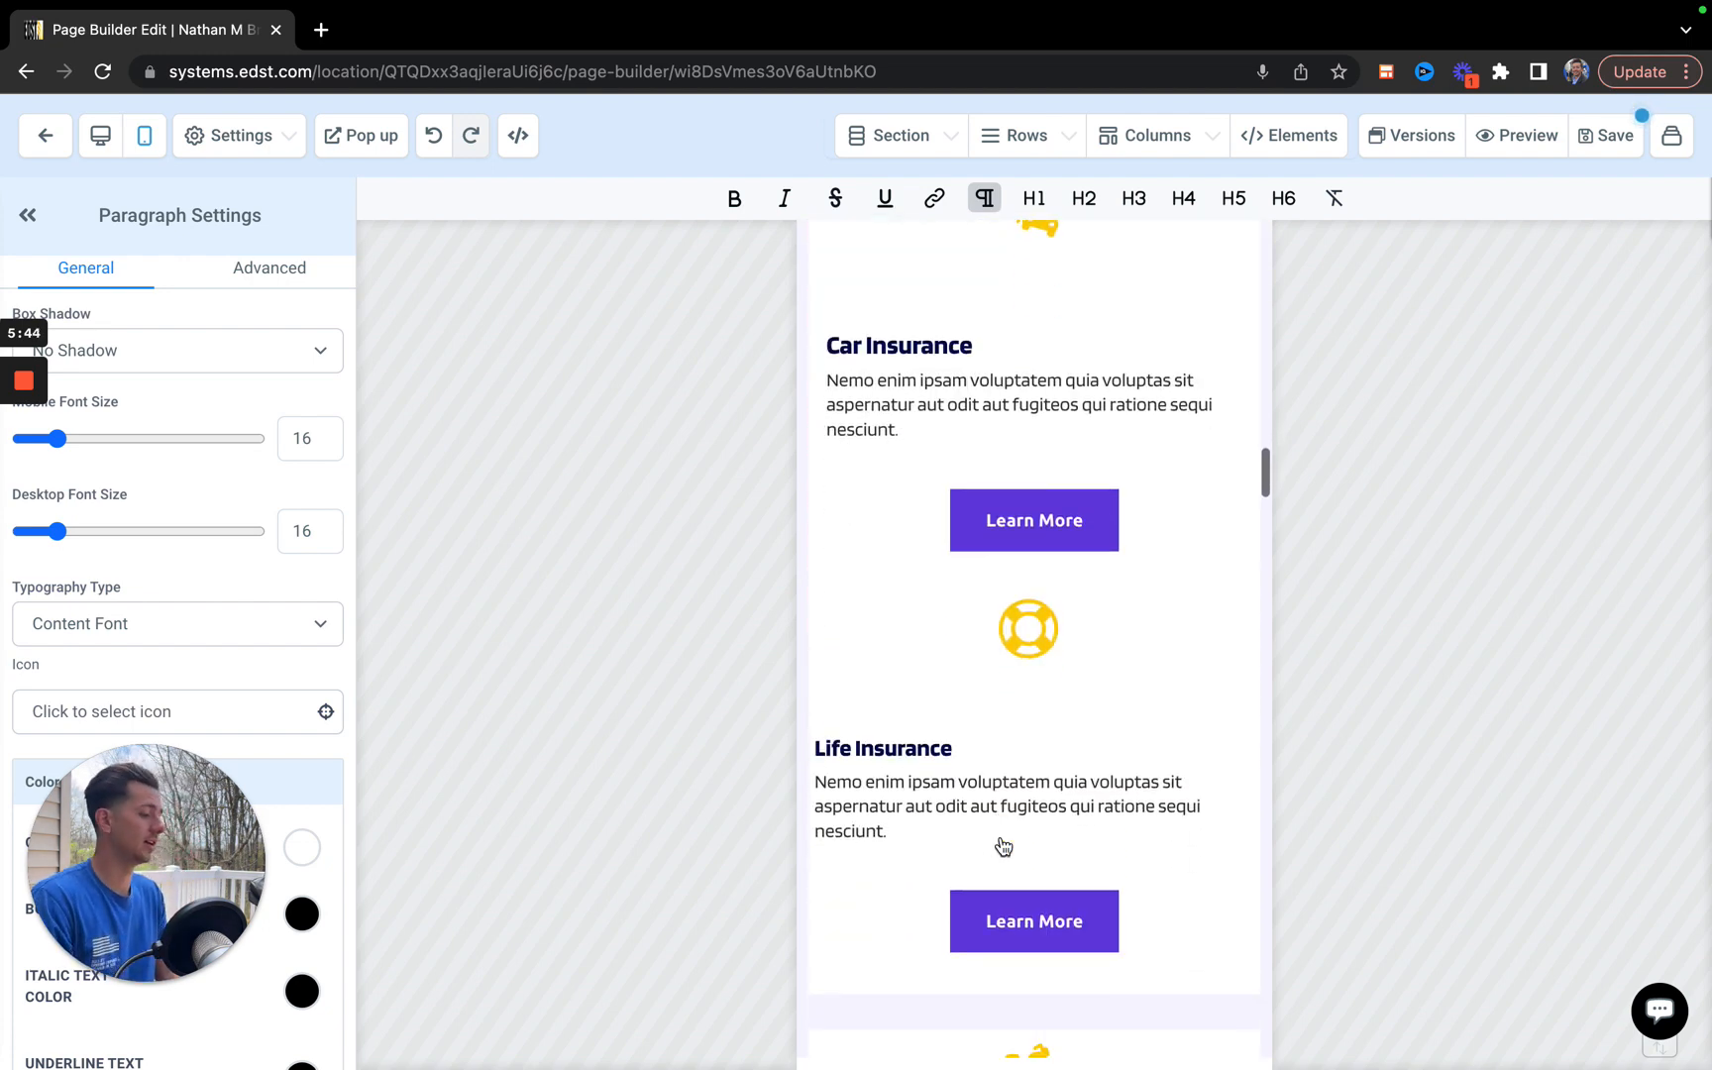
pyautogui.scroll(-2, 1002, 845)
pyautogui.scroll(1, 1002, 843)
pyautogui.scroll(1, 1003, 845)
pyautogui.scroll(-4, 1002, 845)
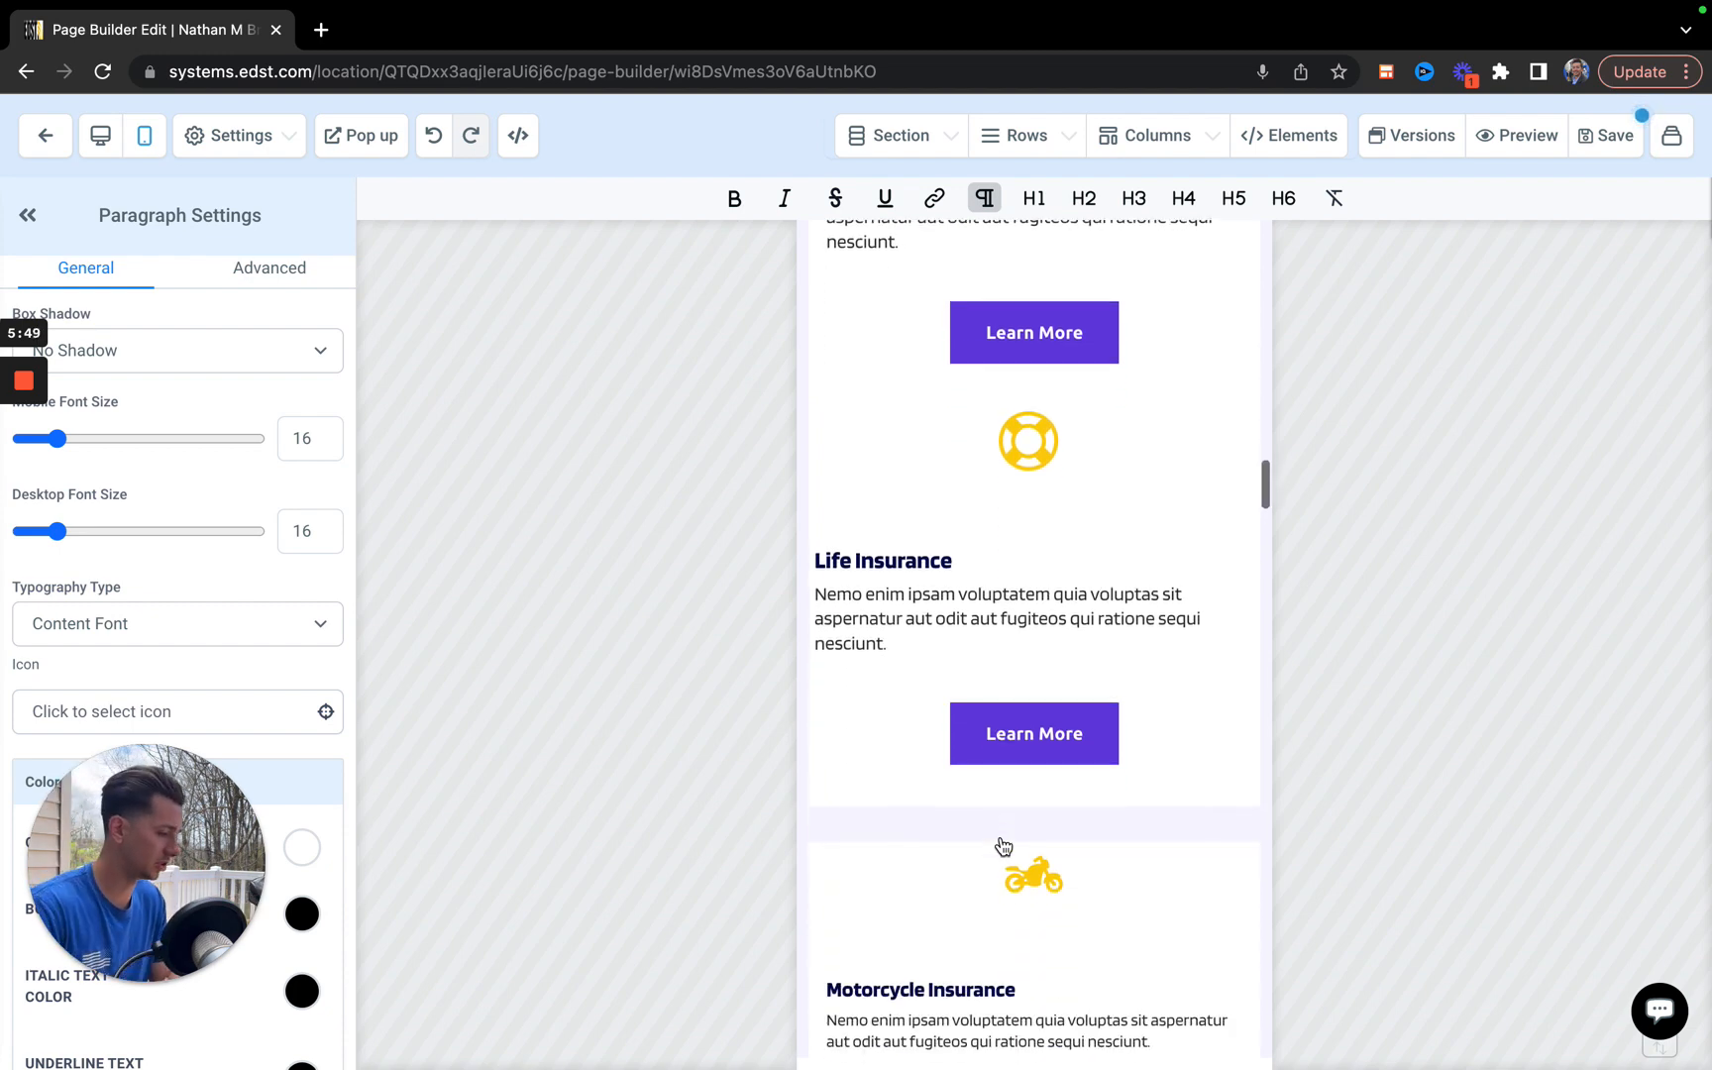
pyautogui.scroll(4, 1039, 664)
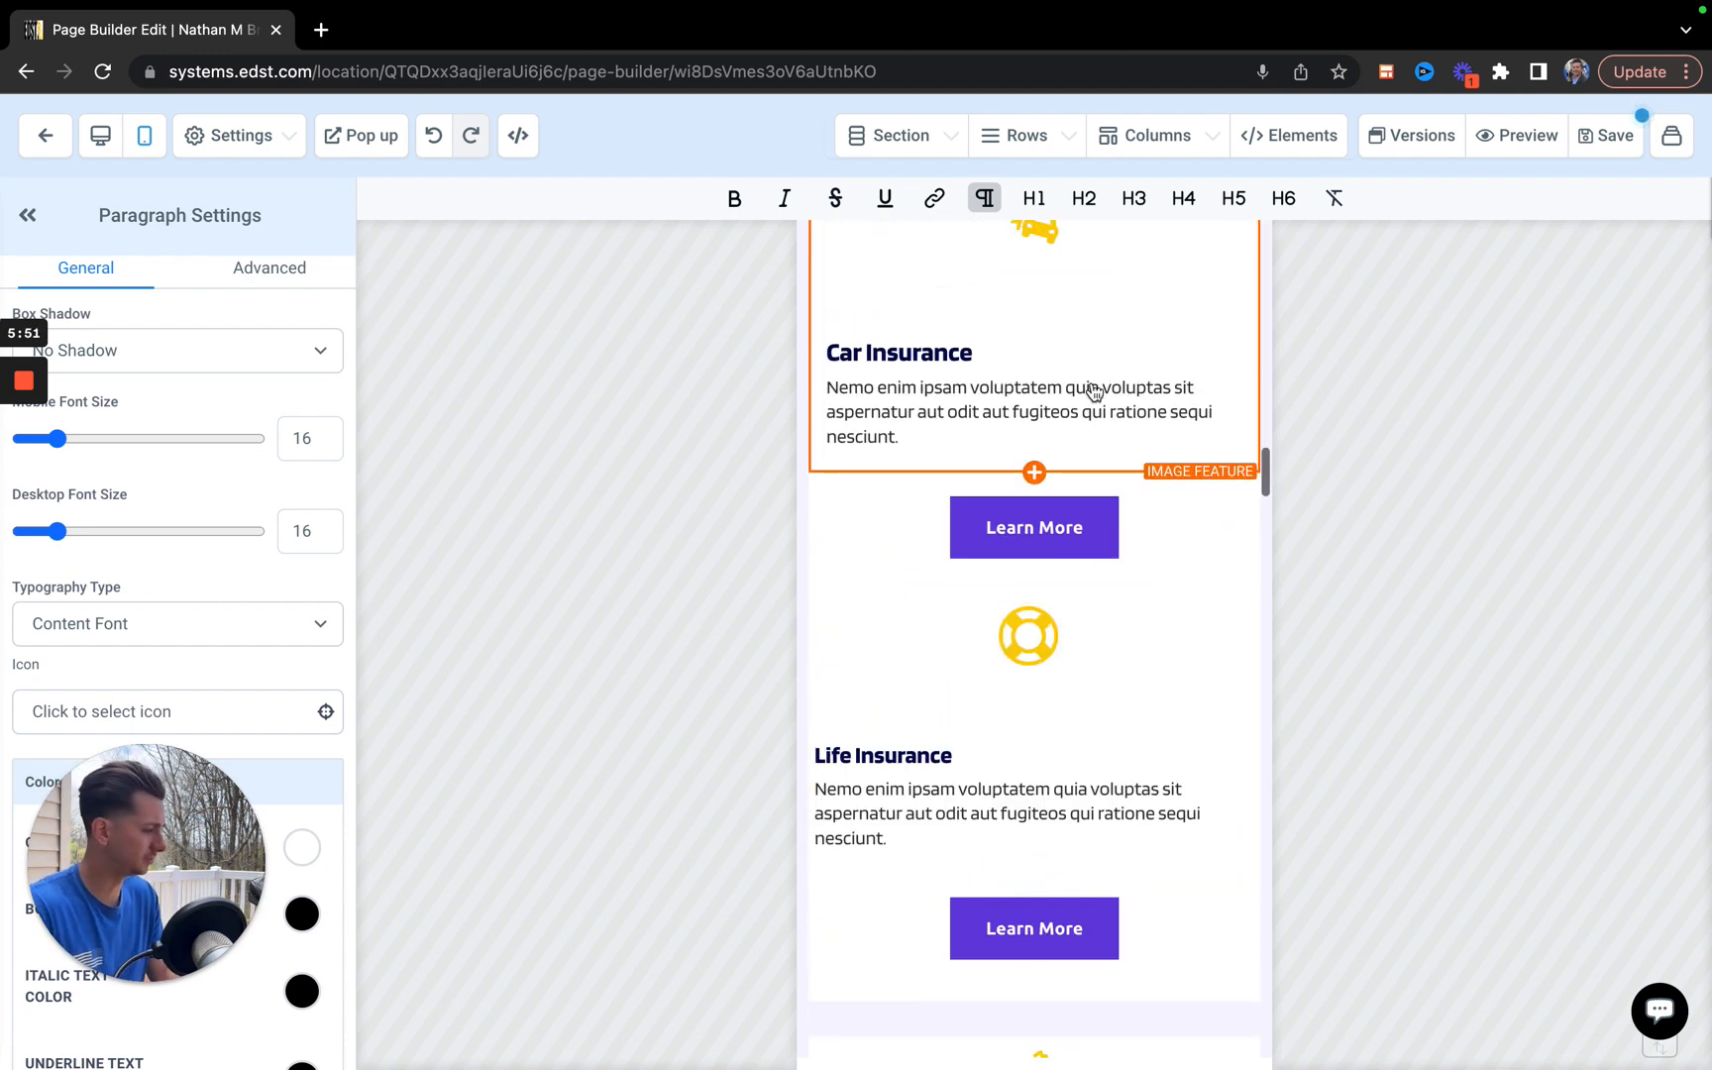
pyautogui.scroll(3, 1089, 389)
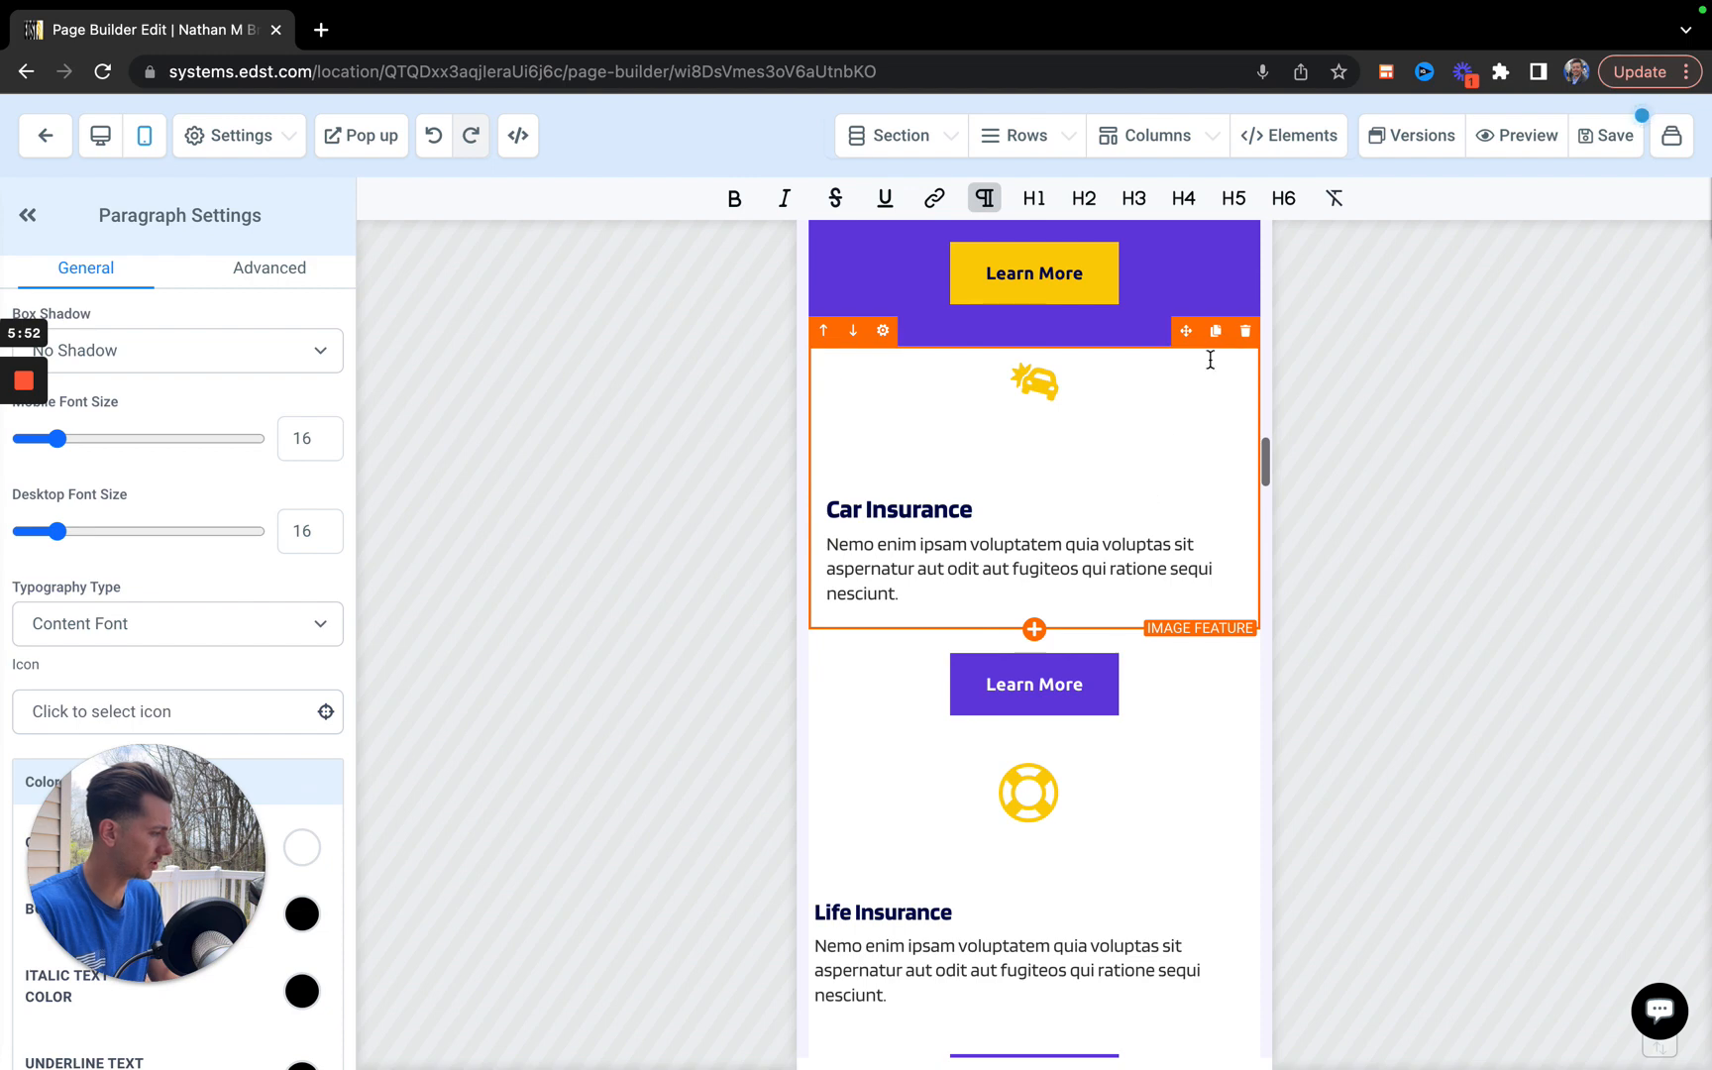
pyautogui.click(1250, 337)
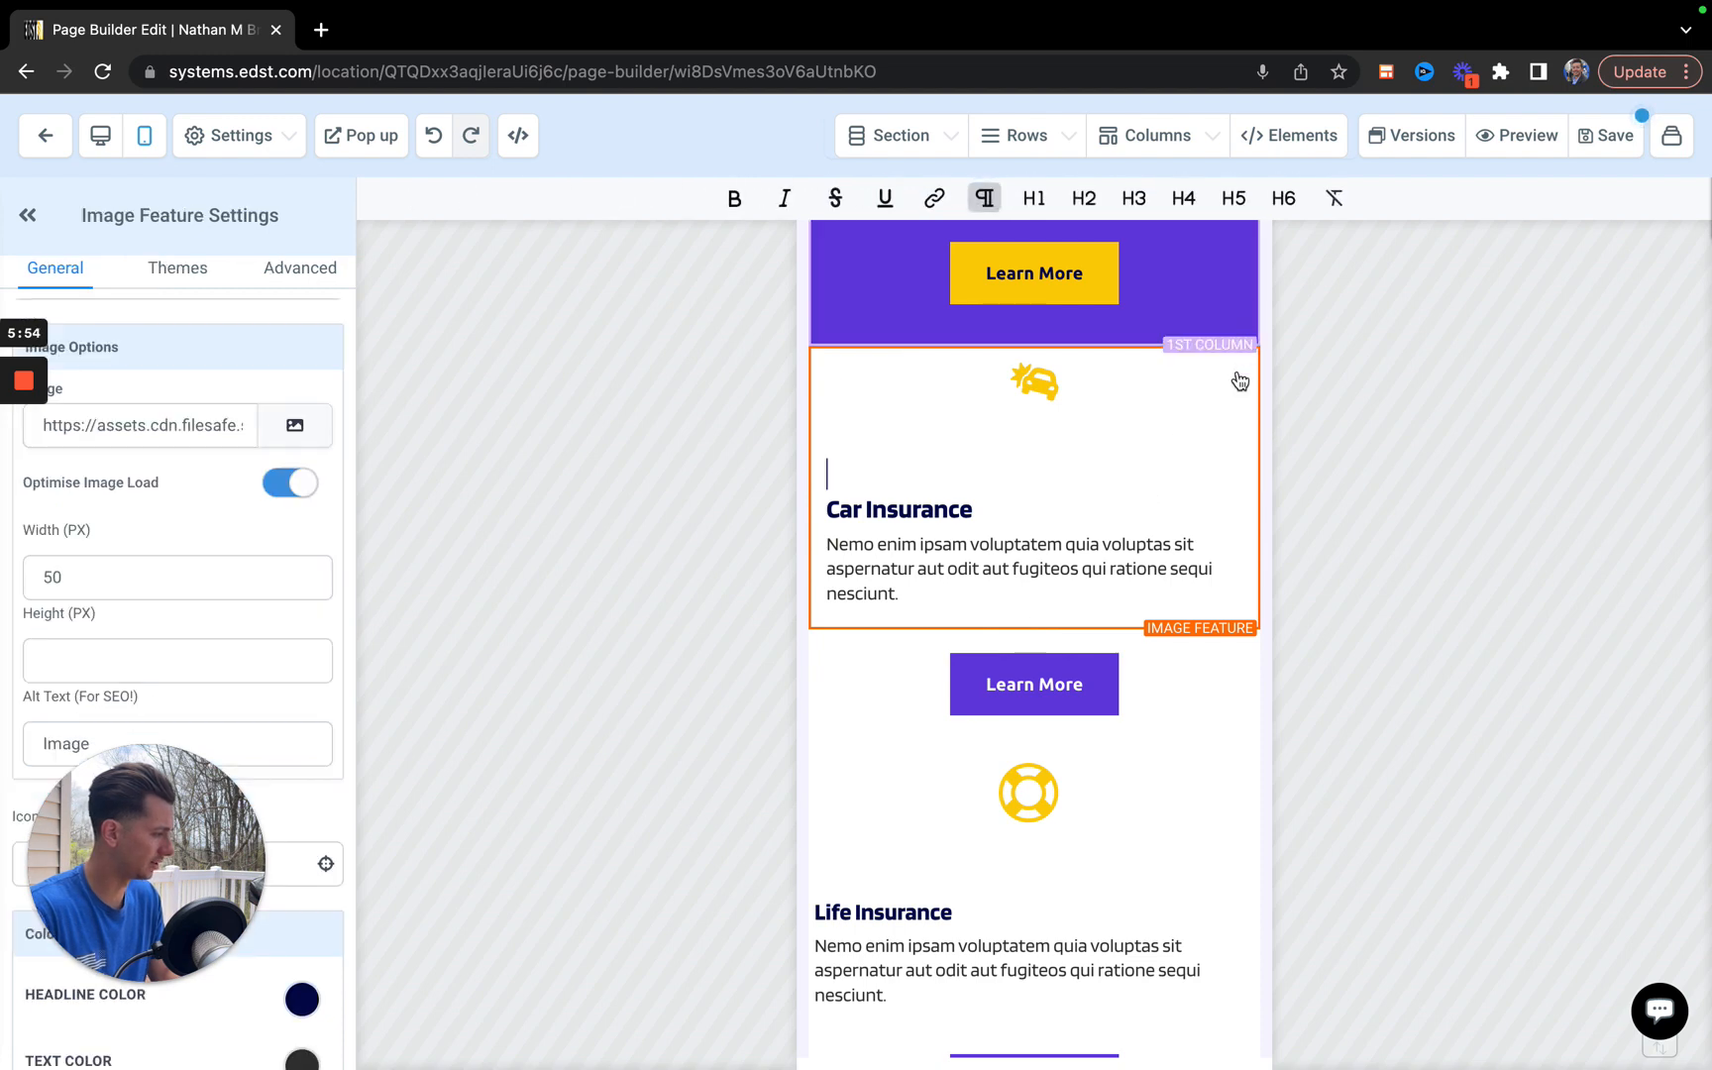
# Examine the mobile layout from the remaining insurance cards through the agent contact section, video image, body text and signature.
pyautogui.scroll(-5, 1139, 715)
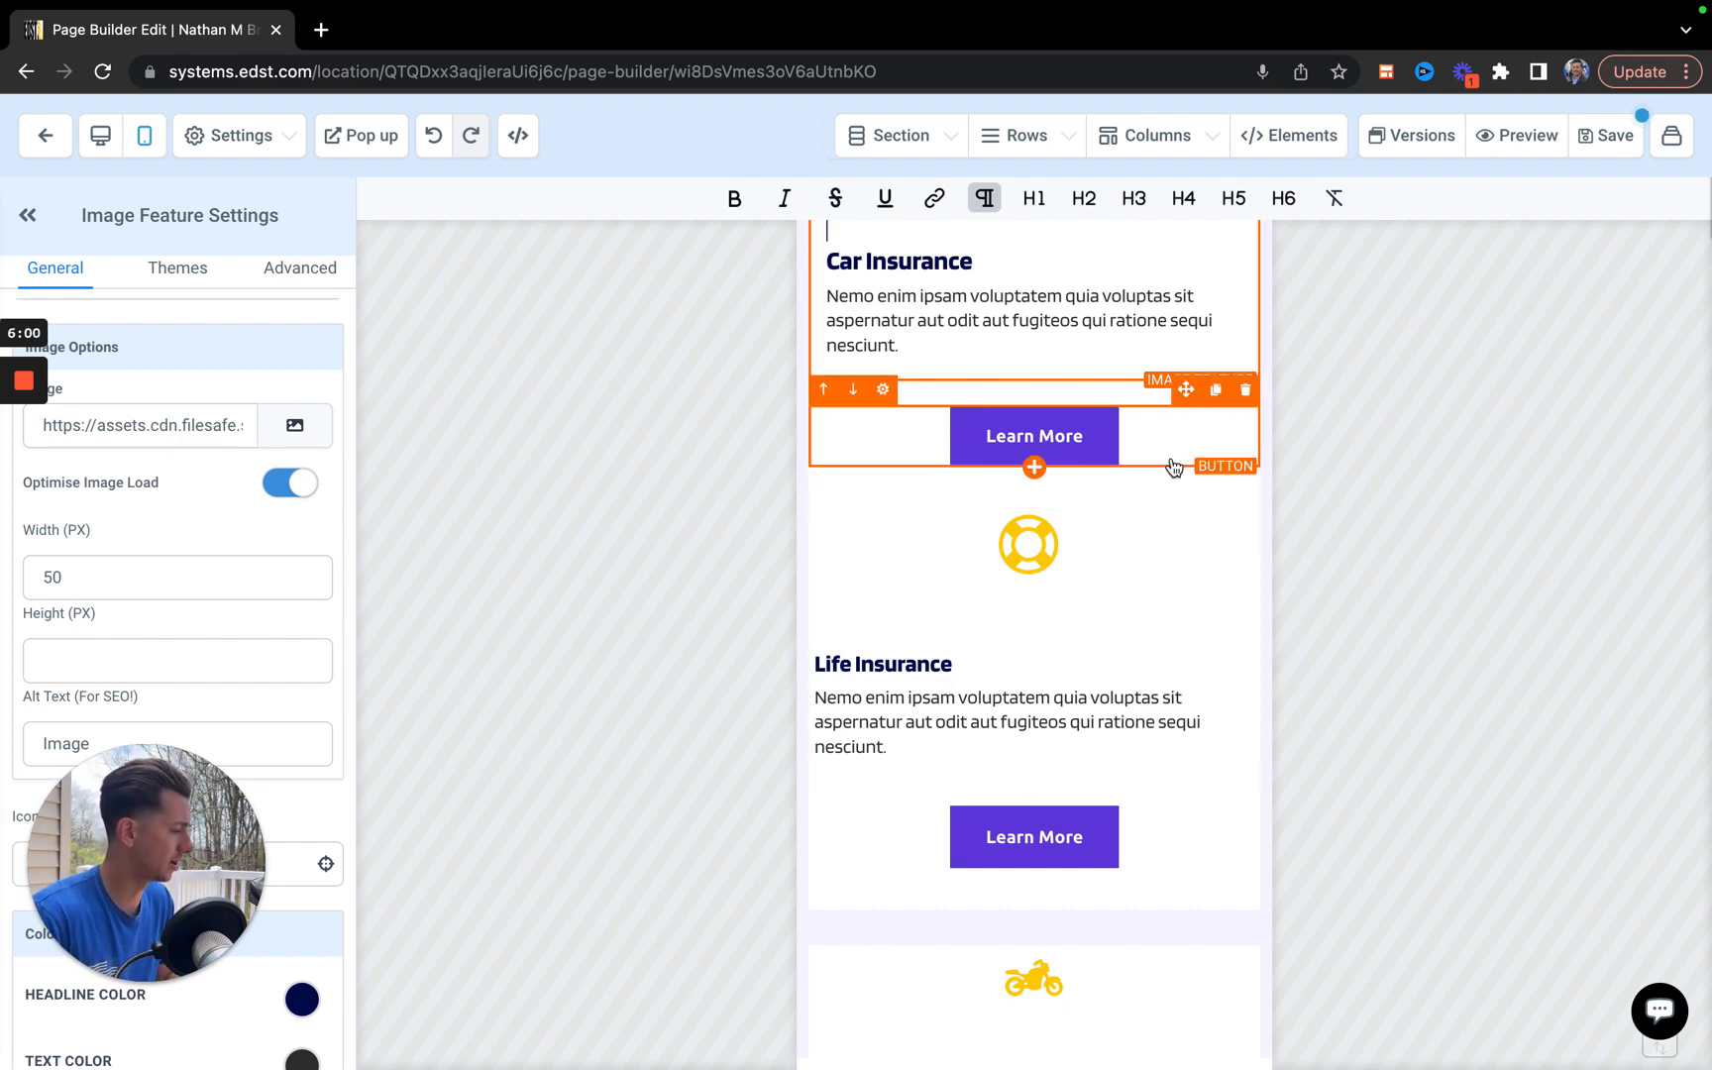
pyautogui.scroll(-3, 1117, 659)
pyautogui.scroll(-14, 1035, 684)
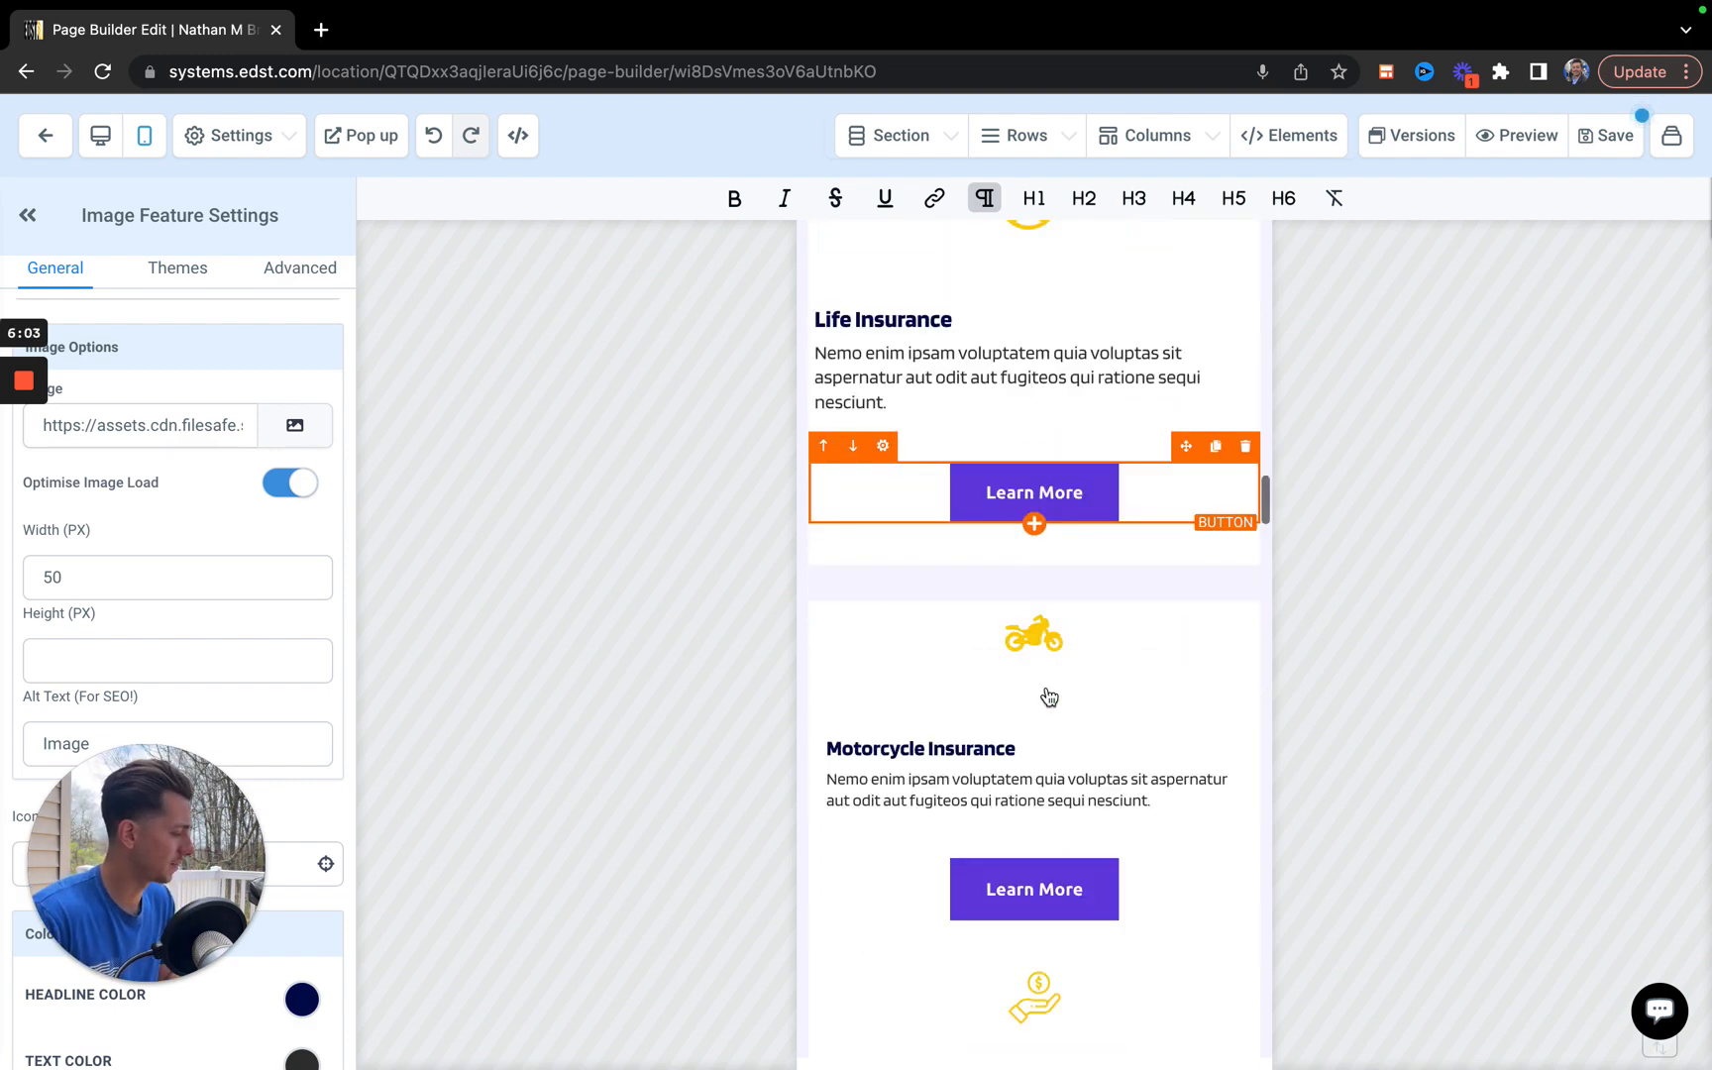
pyautogui.scroll(-20, 1049, 696)
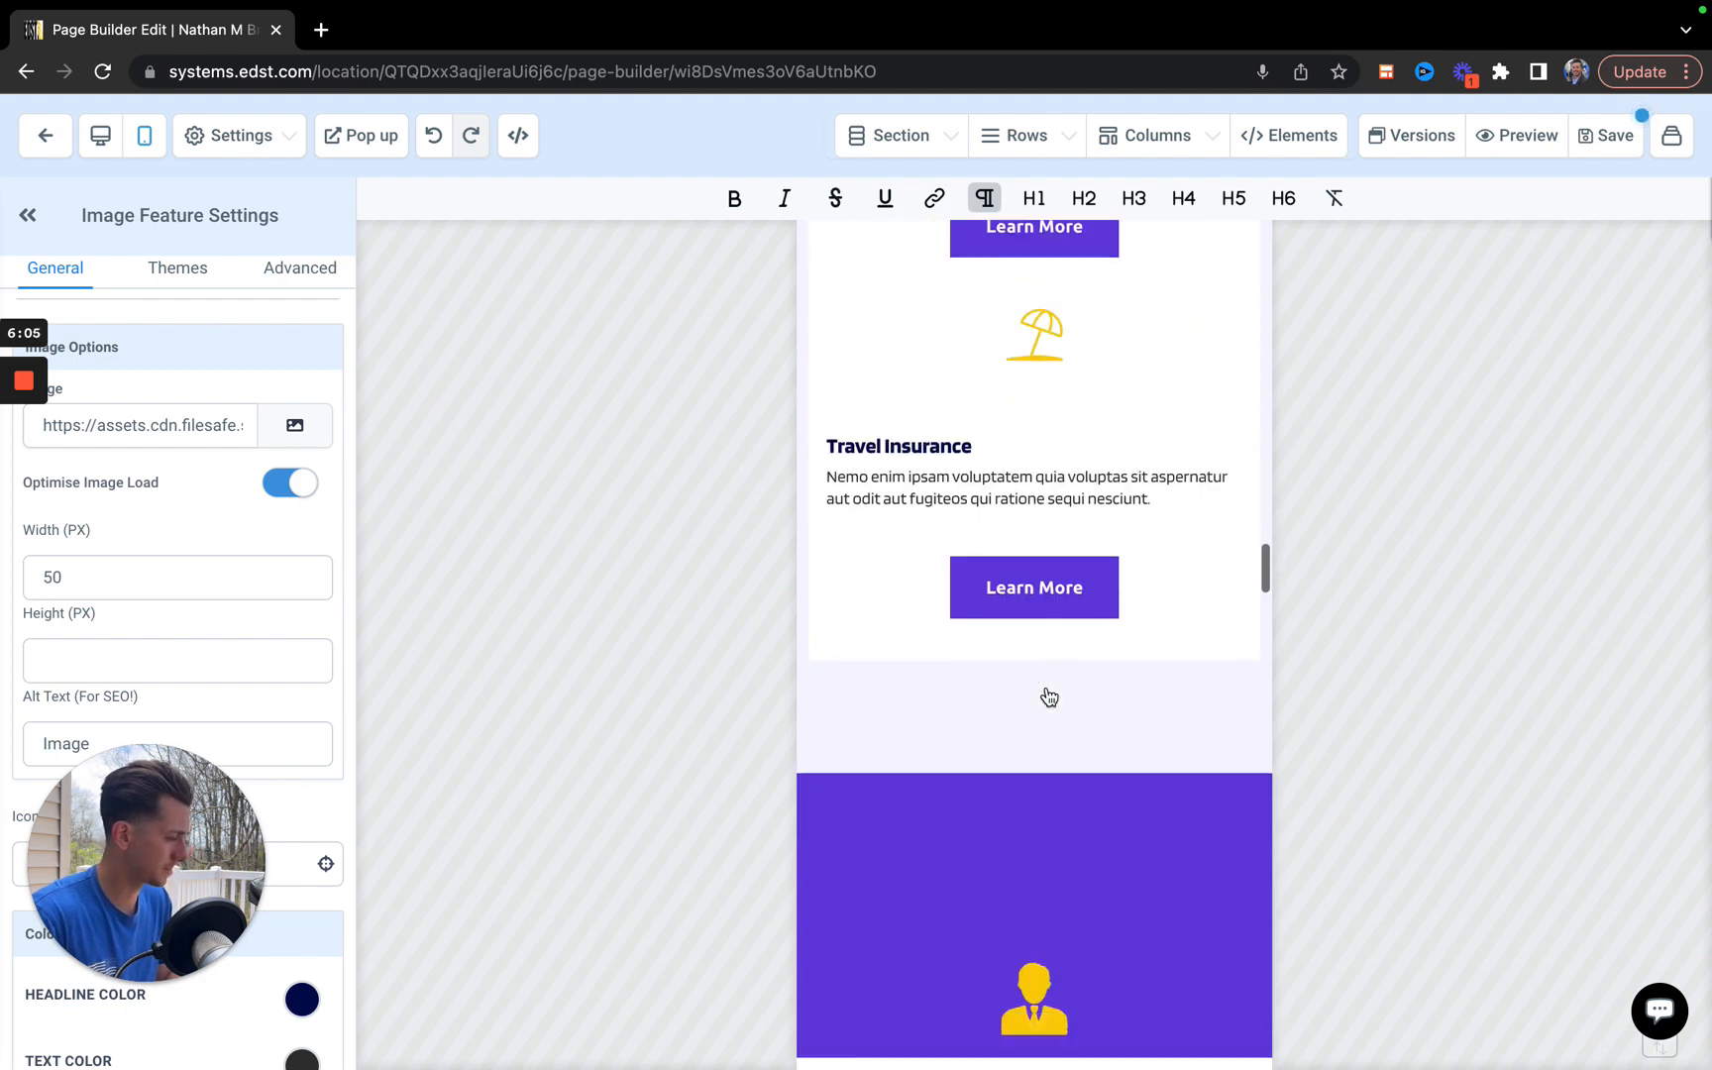
pyautogui.scroll(-2, 1049, 696)
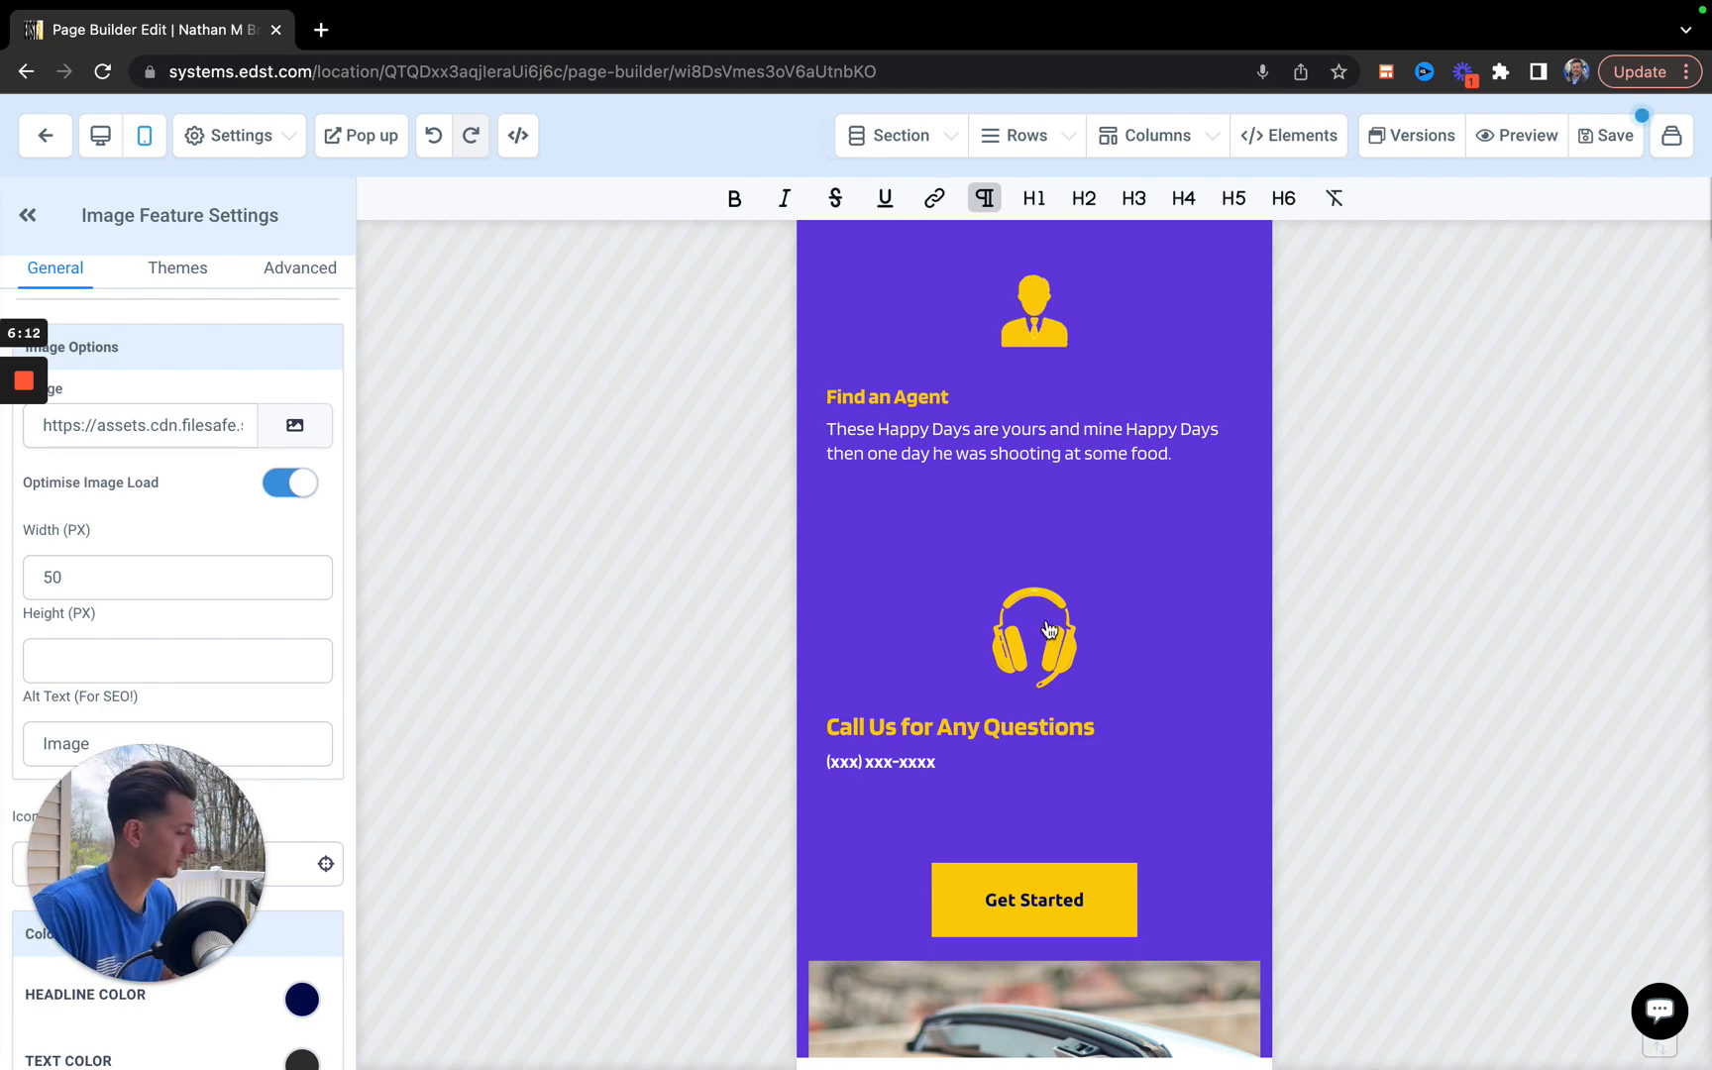
pyautogui.scroll(-12, 1049, 697)
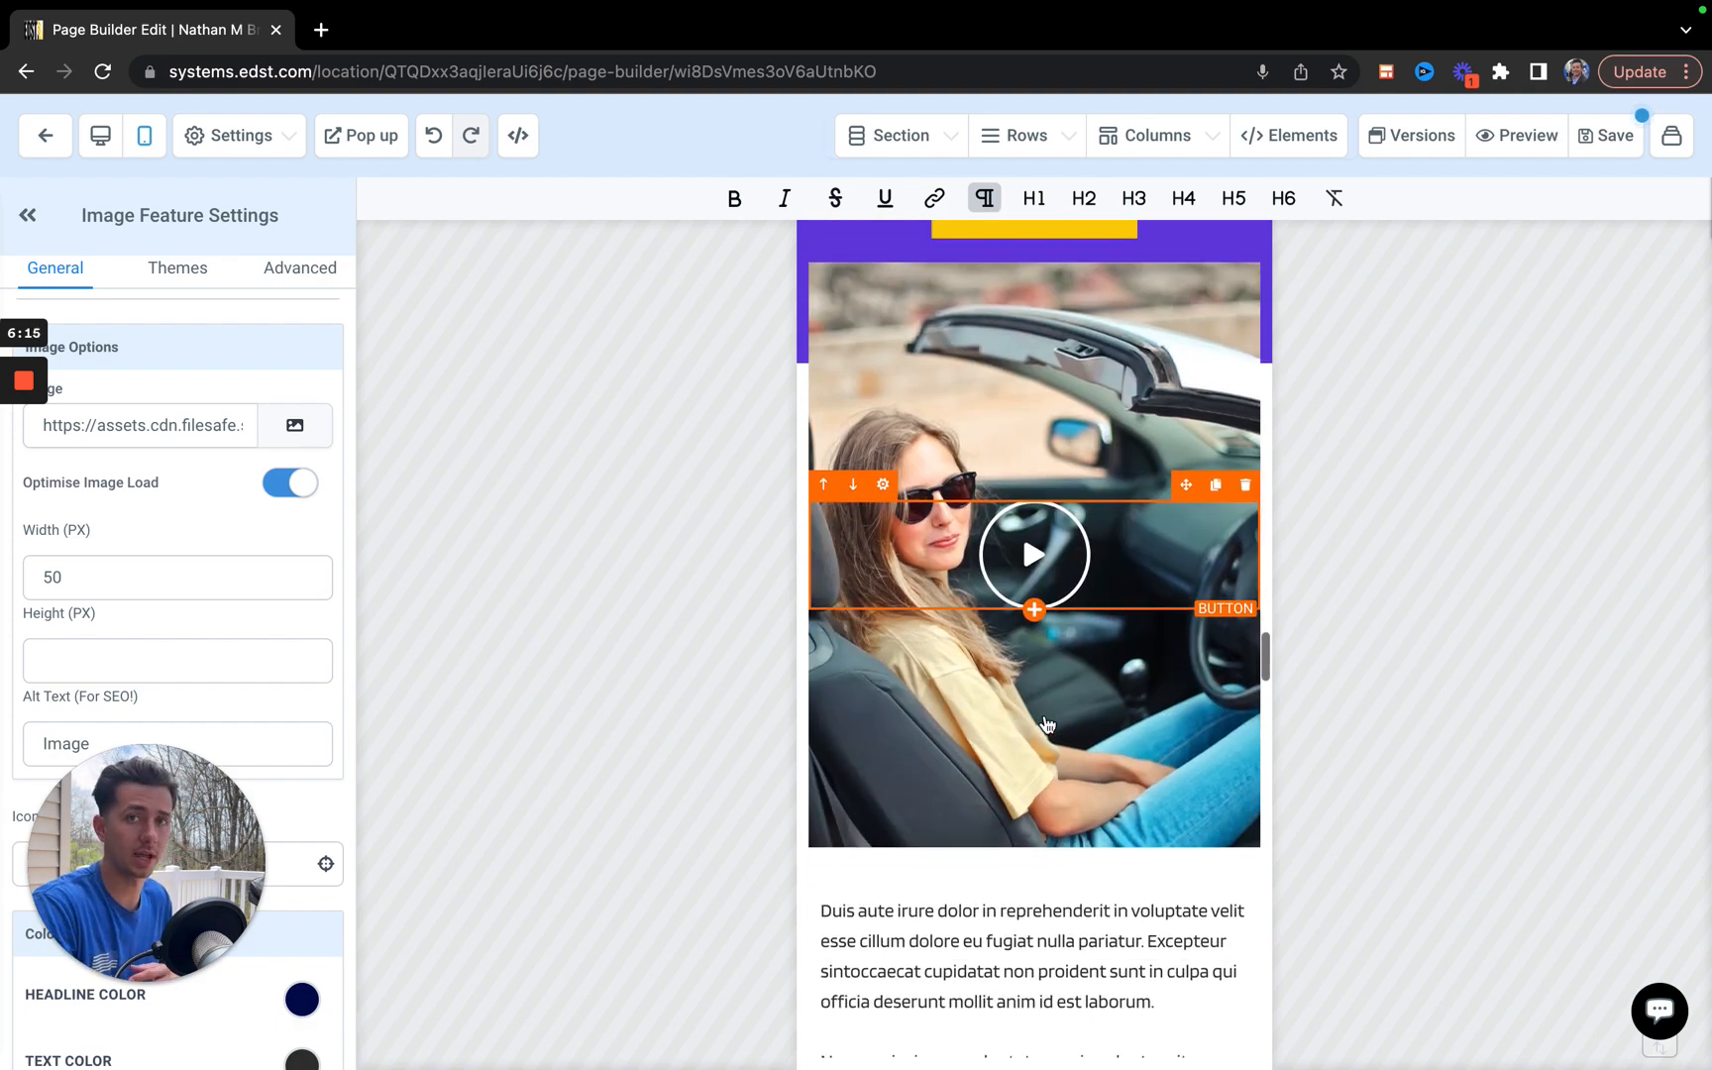
pyautogui.scroll(-9, 1047, 724)
pyautogui.scroll(-1, 1047, 724)
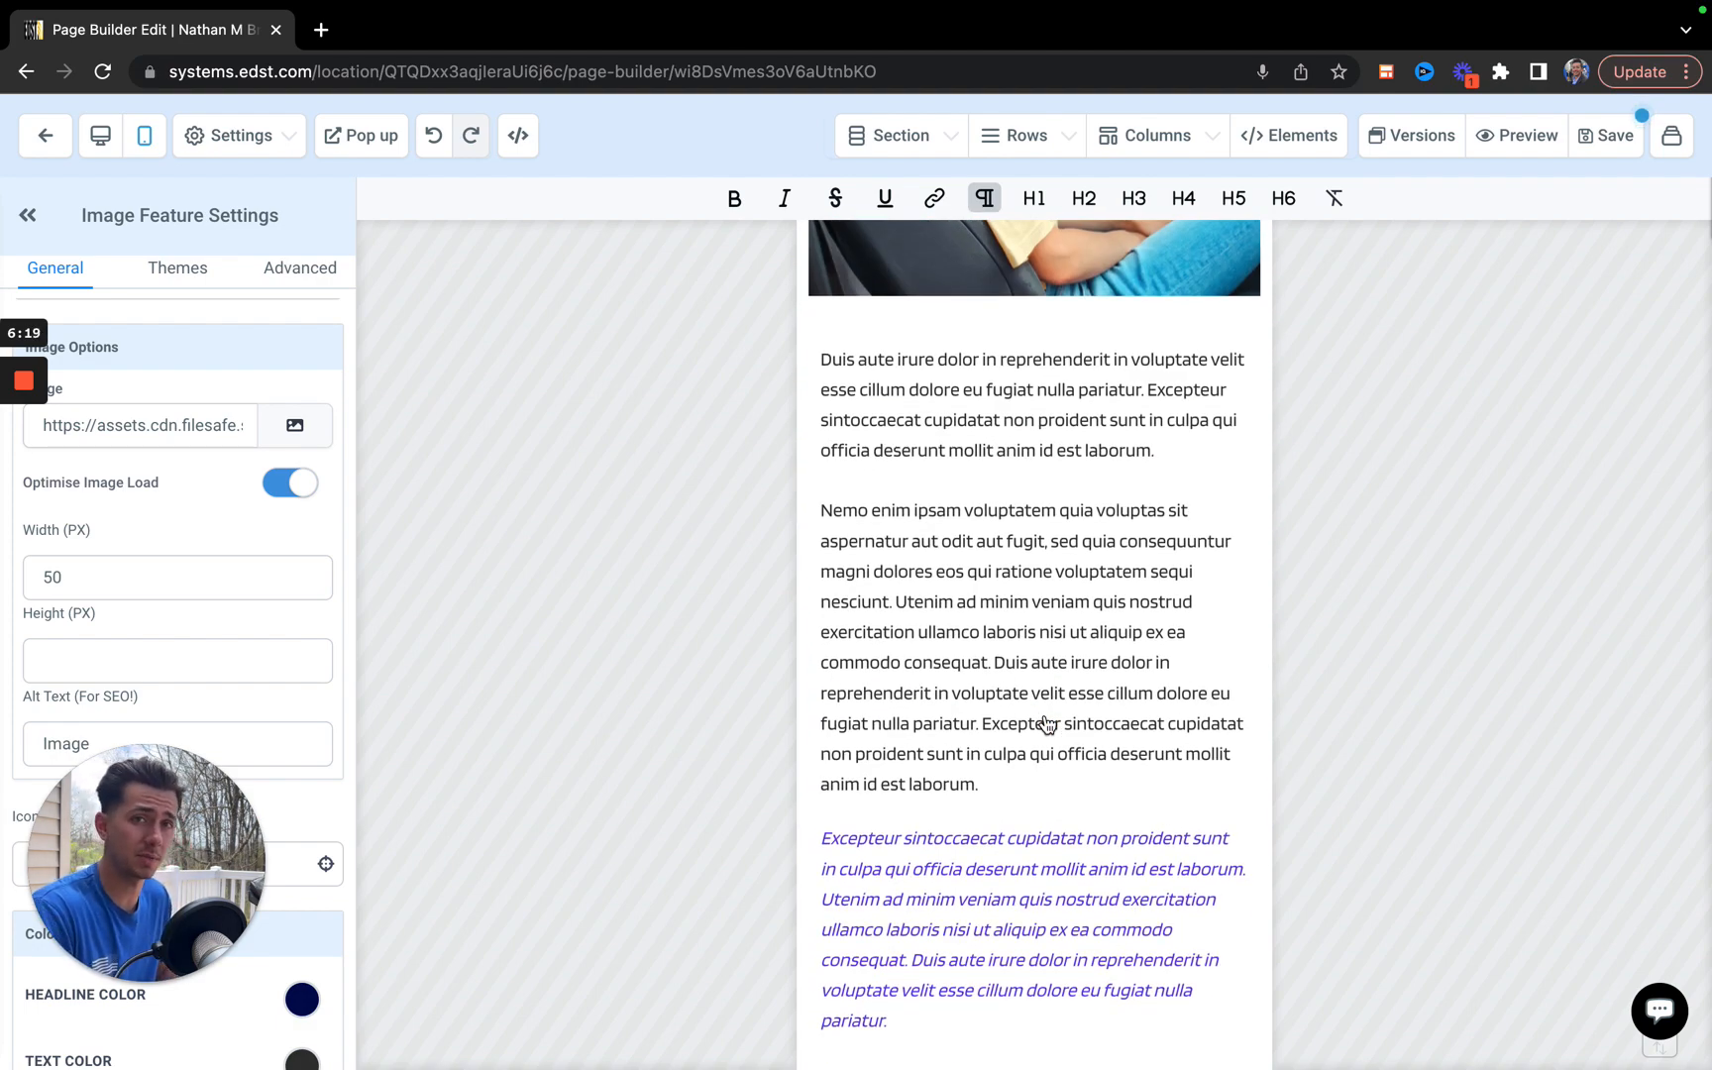
pyautogui.scroll(-7, 1048, 724)
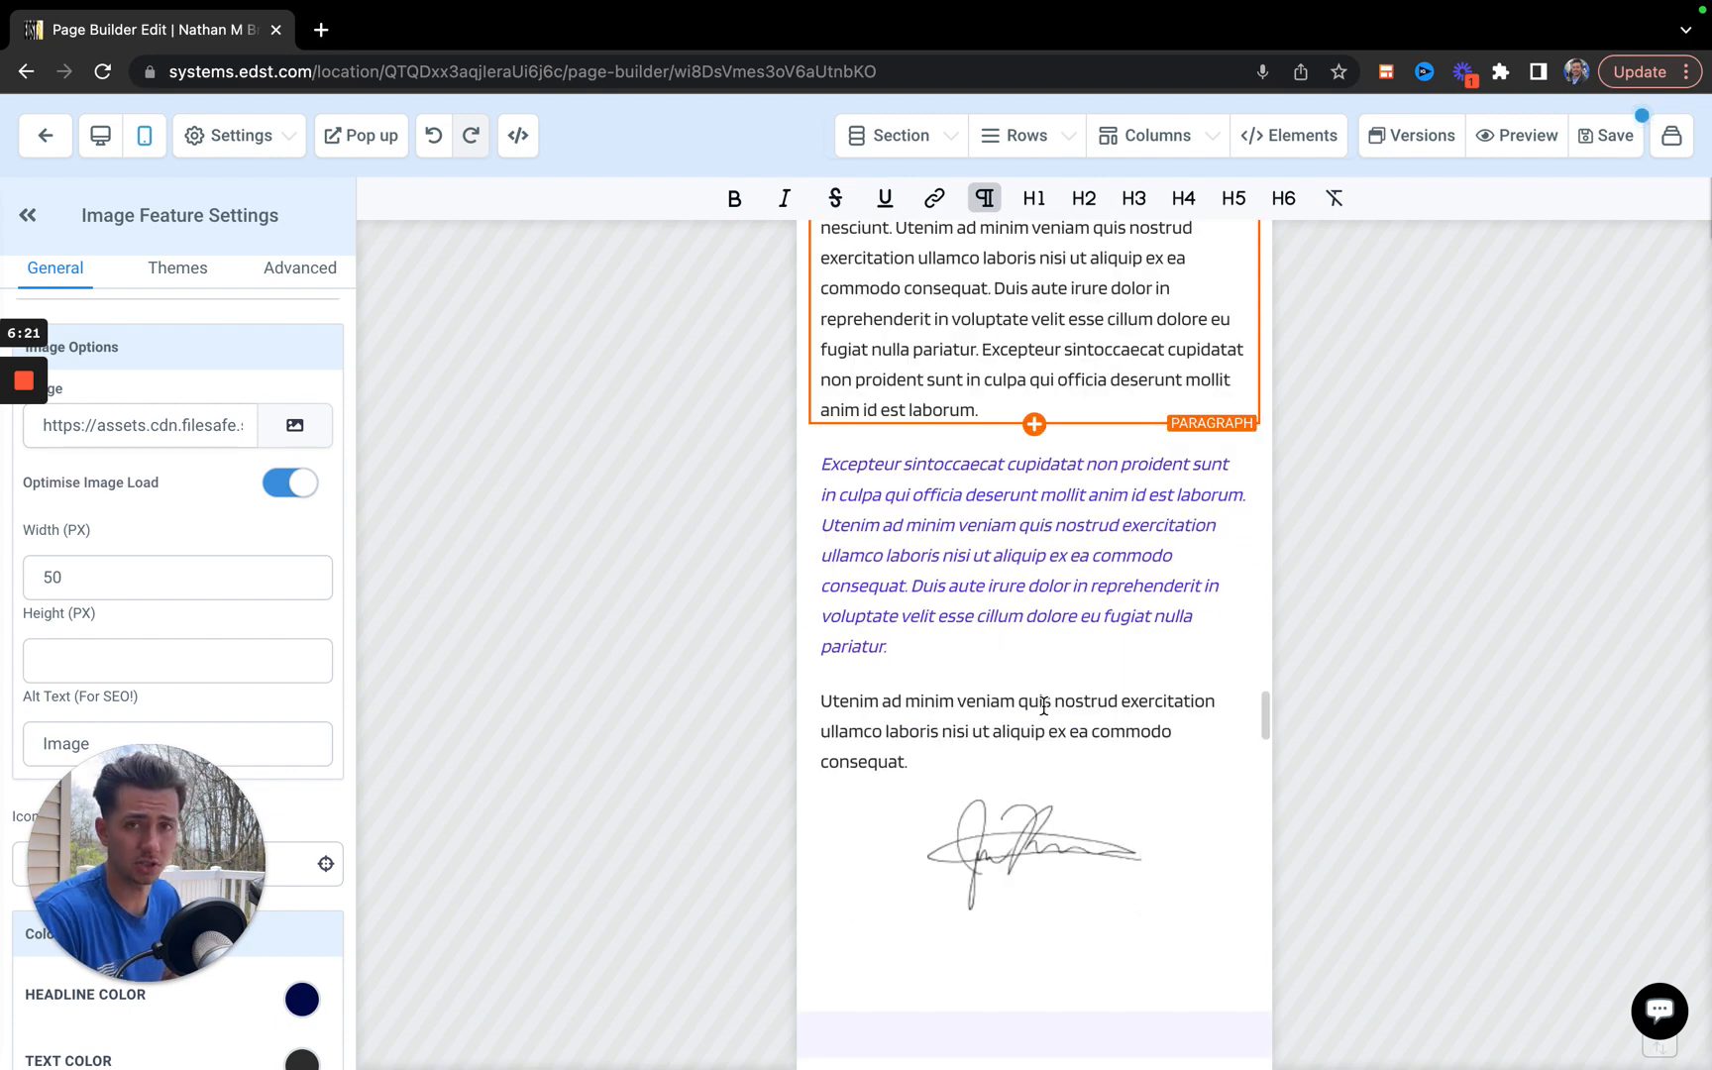
pyautogui.scroll(-7, 1043, 706)
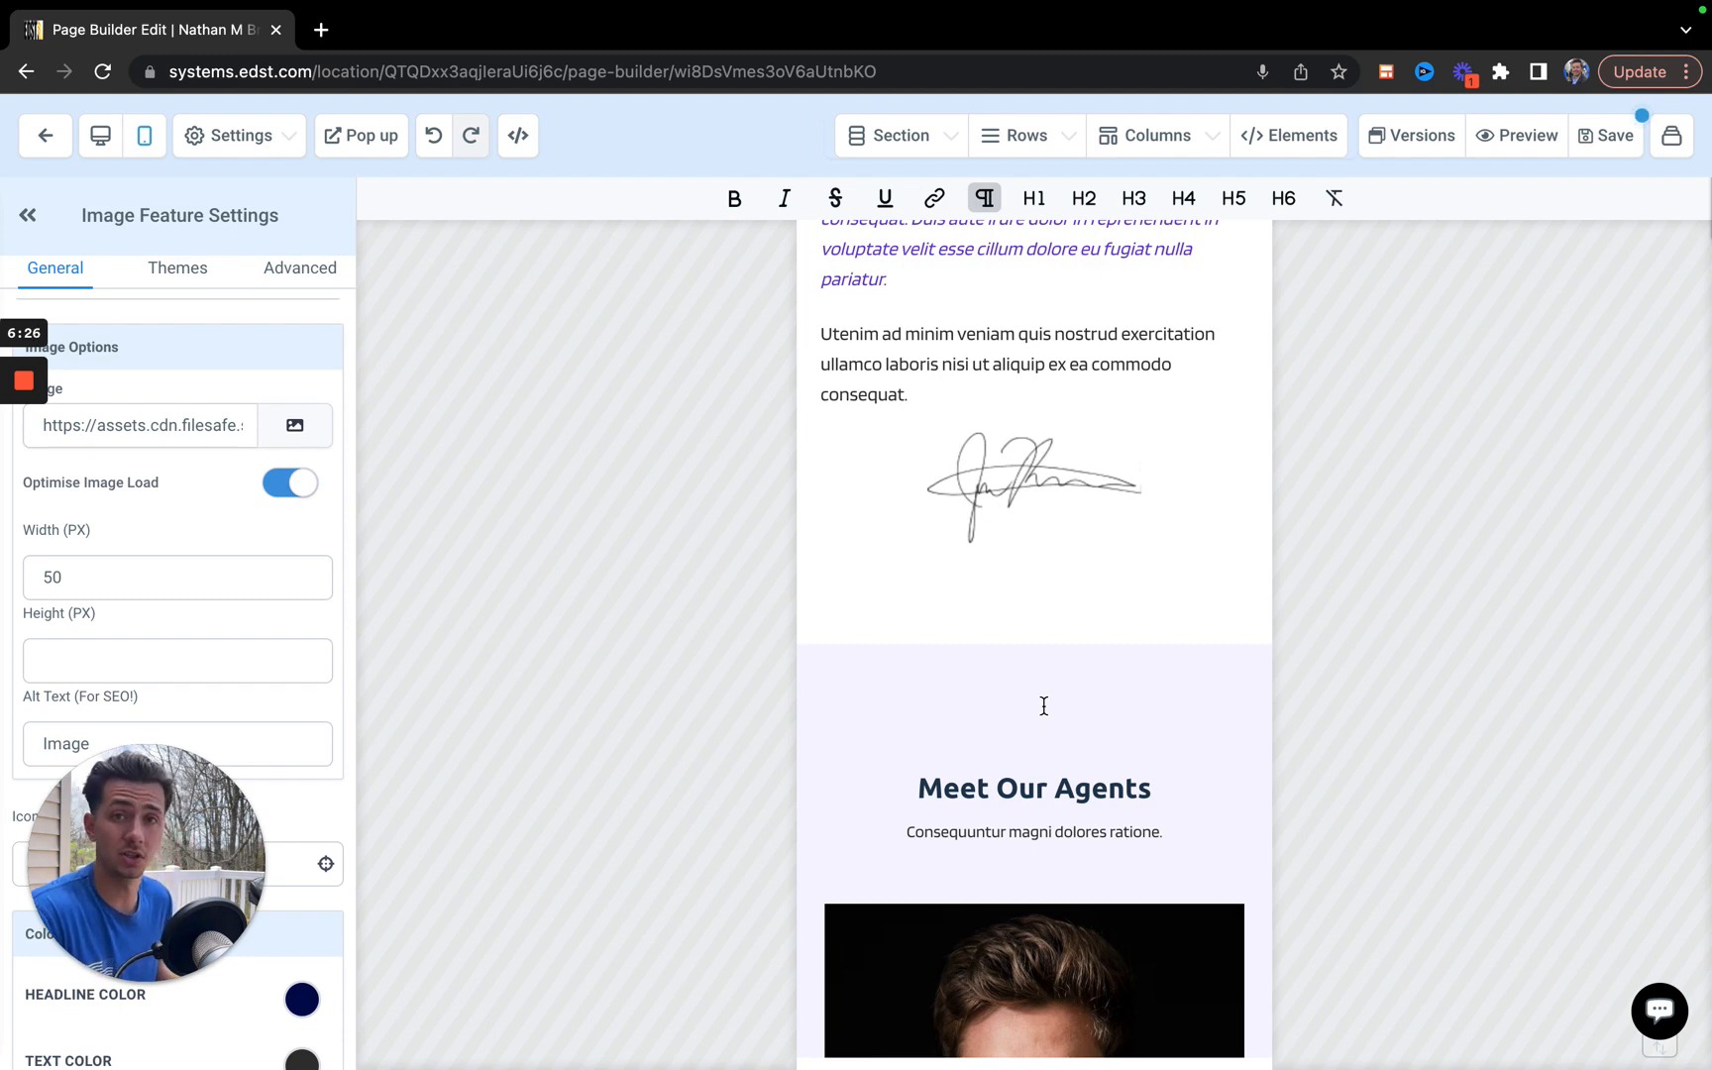
# Examine the mobile layout of the Meet Our Agents, How It Works, What People Say and footer sections.
pyautogui.scroll(-13, 1043, 706)
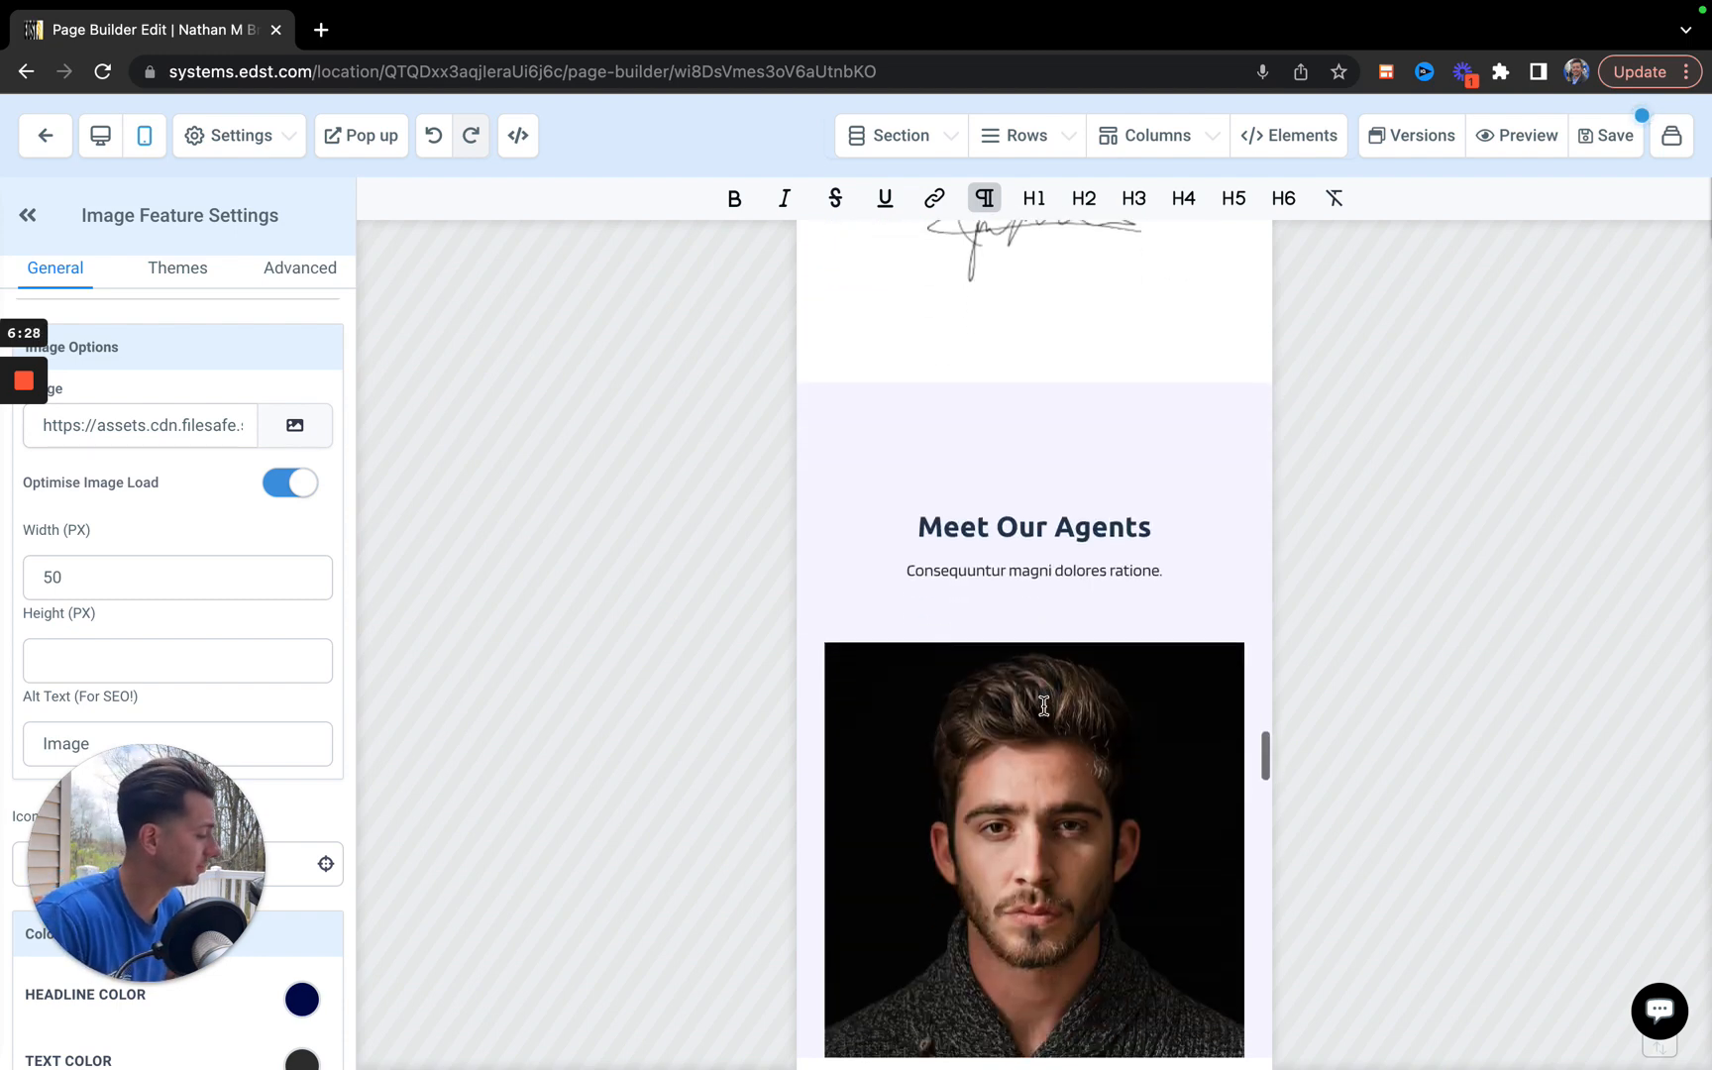
pyautogui.scroll(-17, 1043, 706)
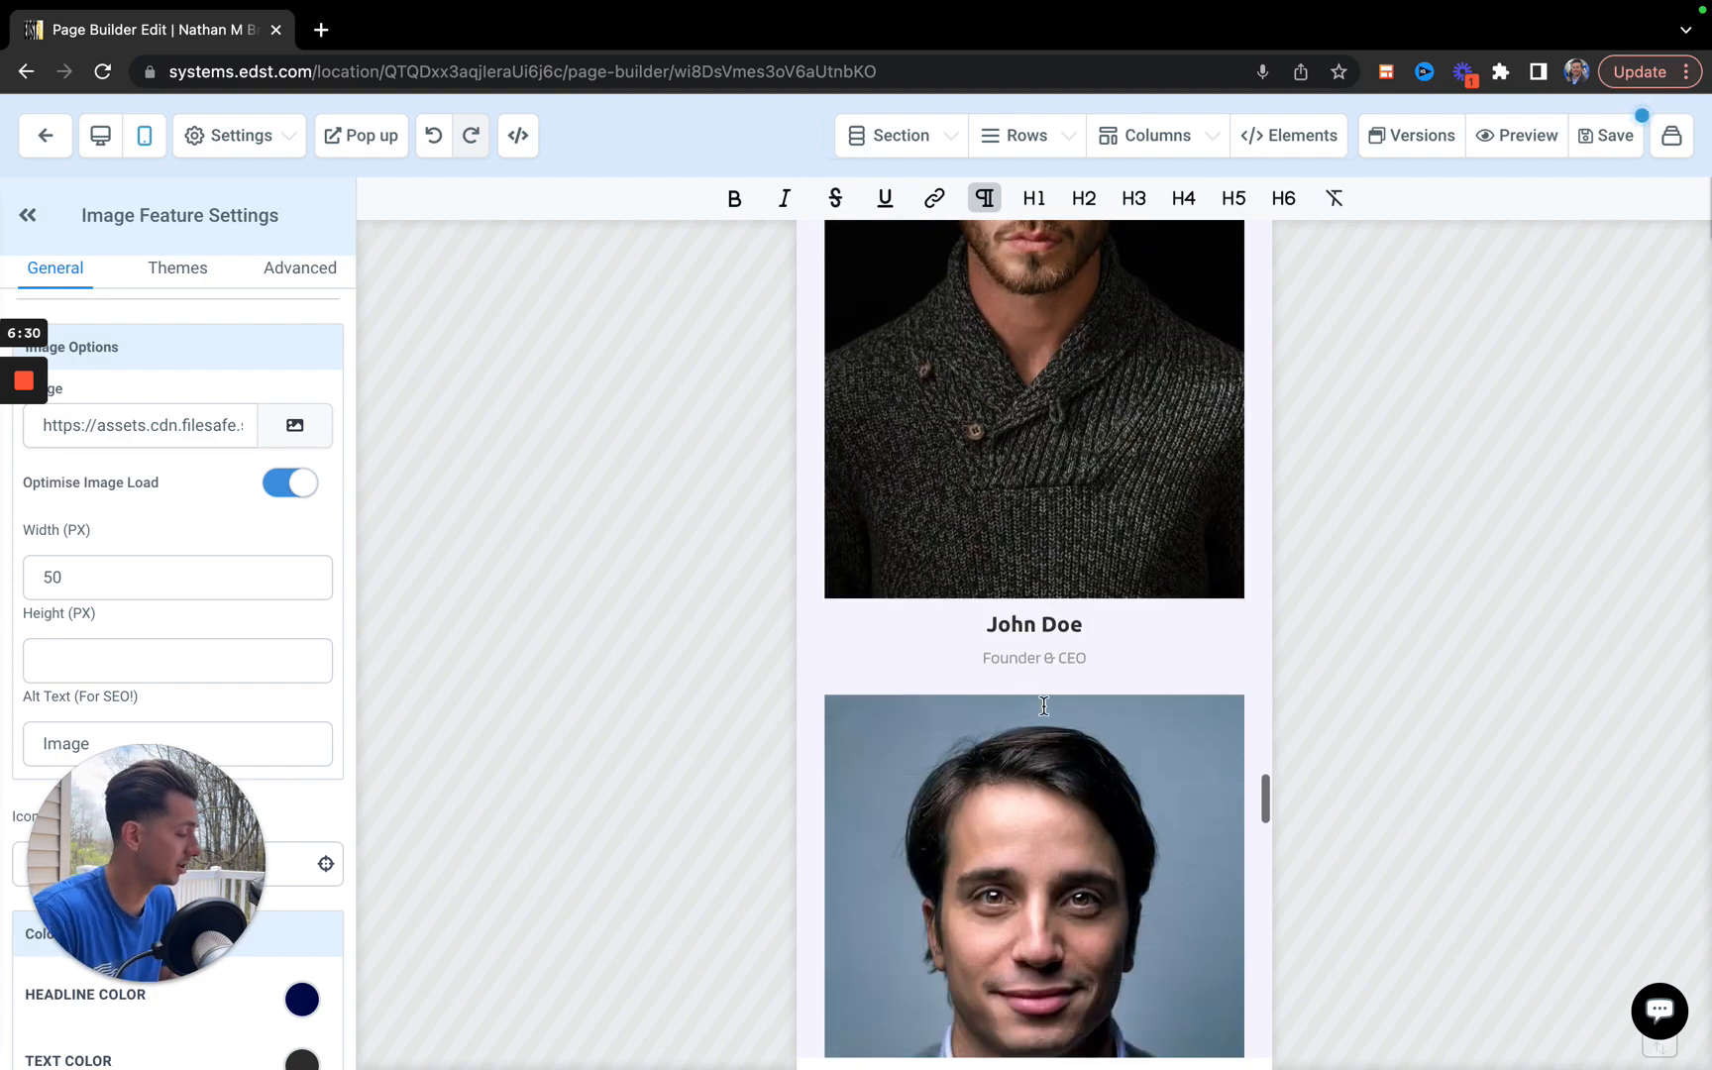
pyautogui.scroll(-17, 1043, 705)
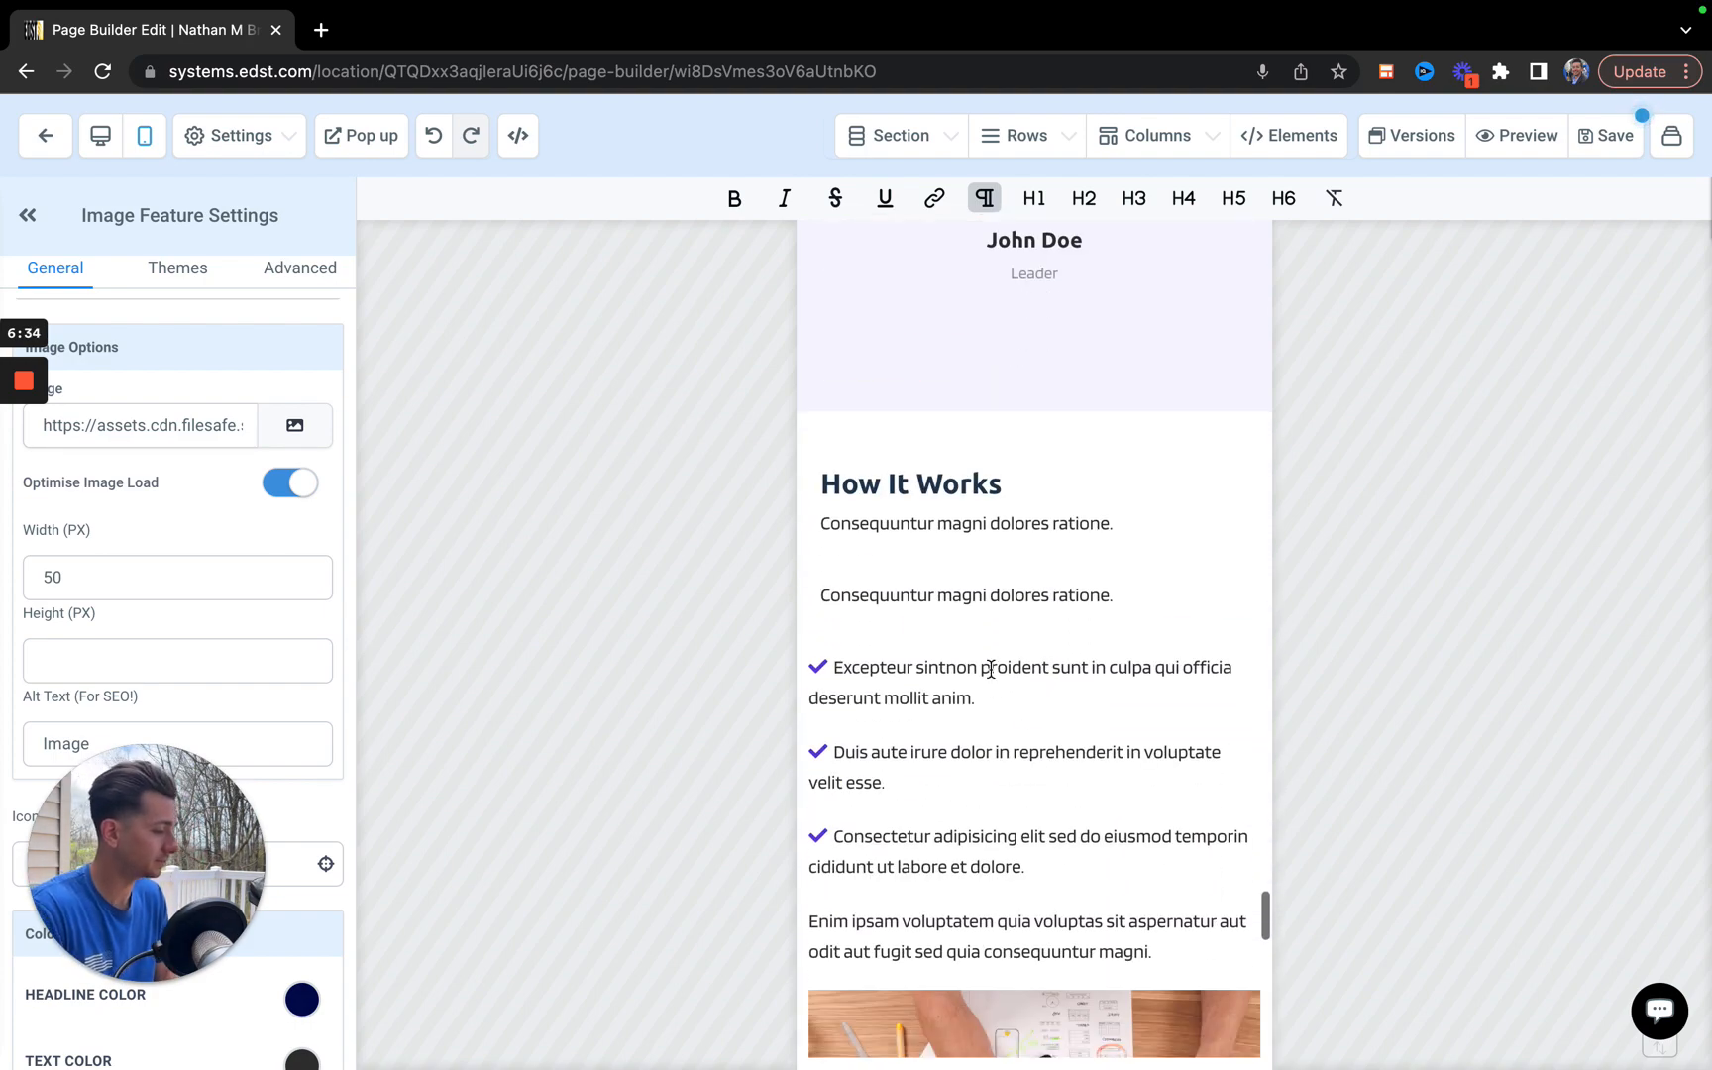
pyautogui.click(986, 668)
pyautogui.scroll(-3, 991, 669)
pyautogui.scroll(-10, 991, 669)
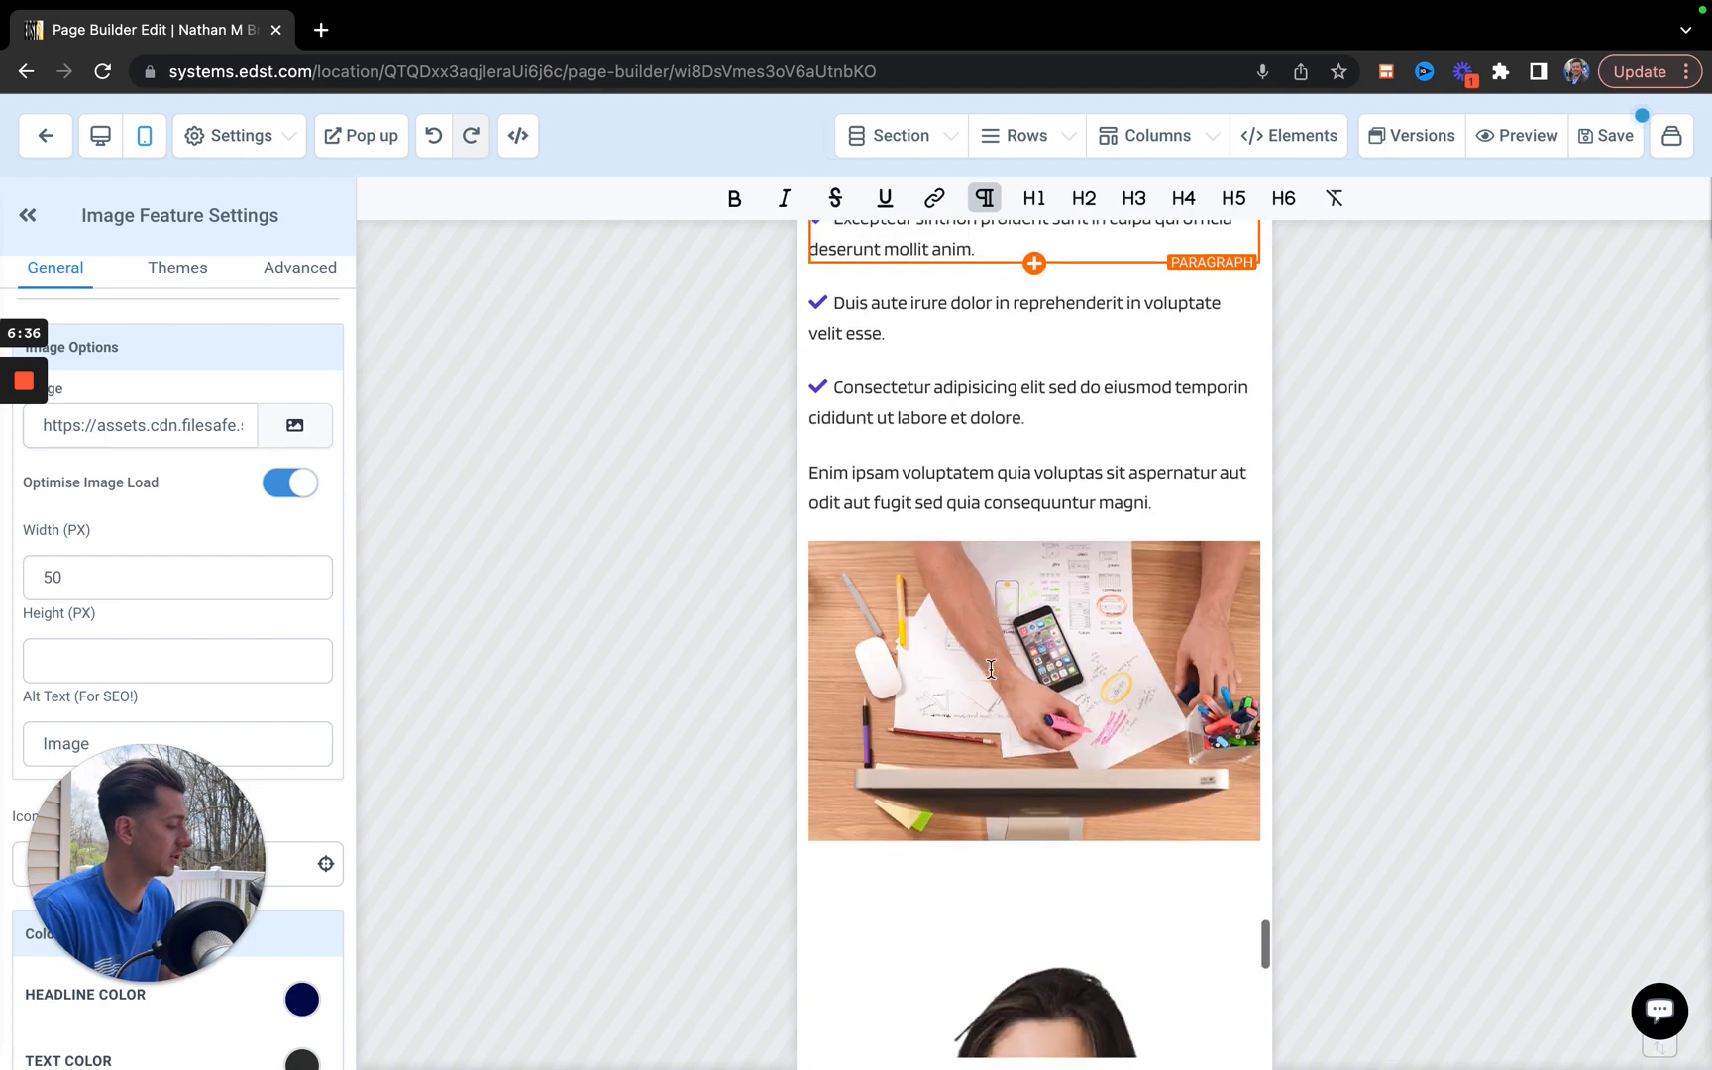
pyautogui.scroll(-5, 990, 669)
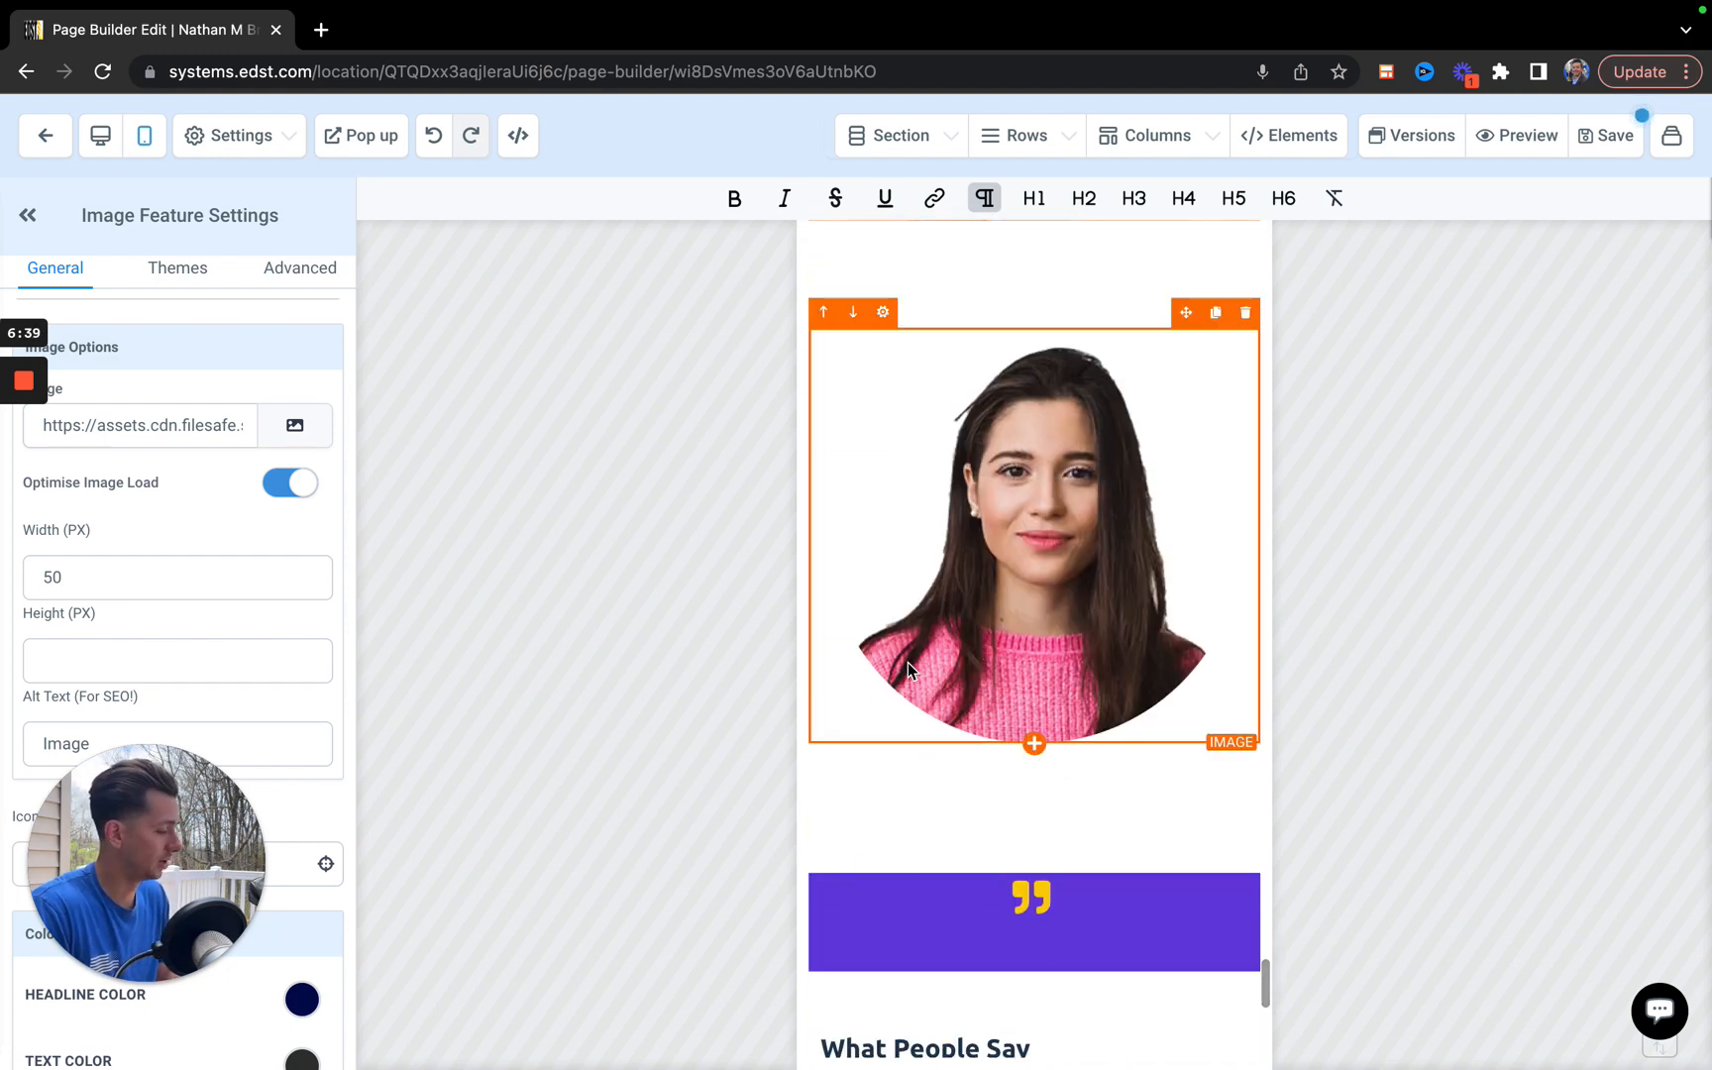
pyautogui.scroll(-13, 991, 669)
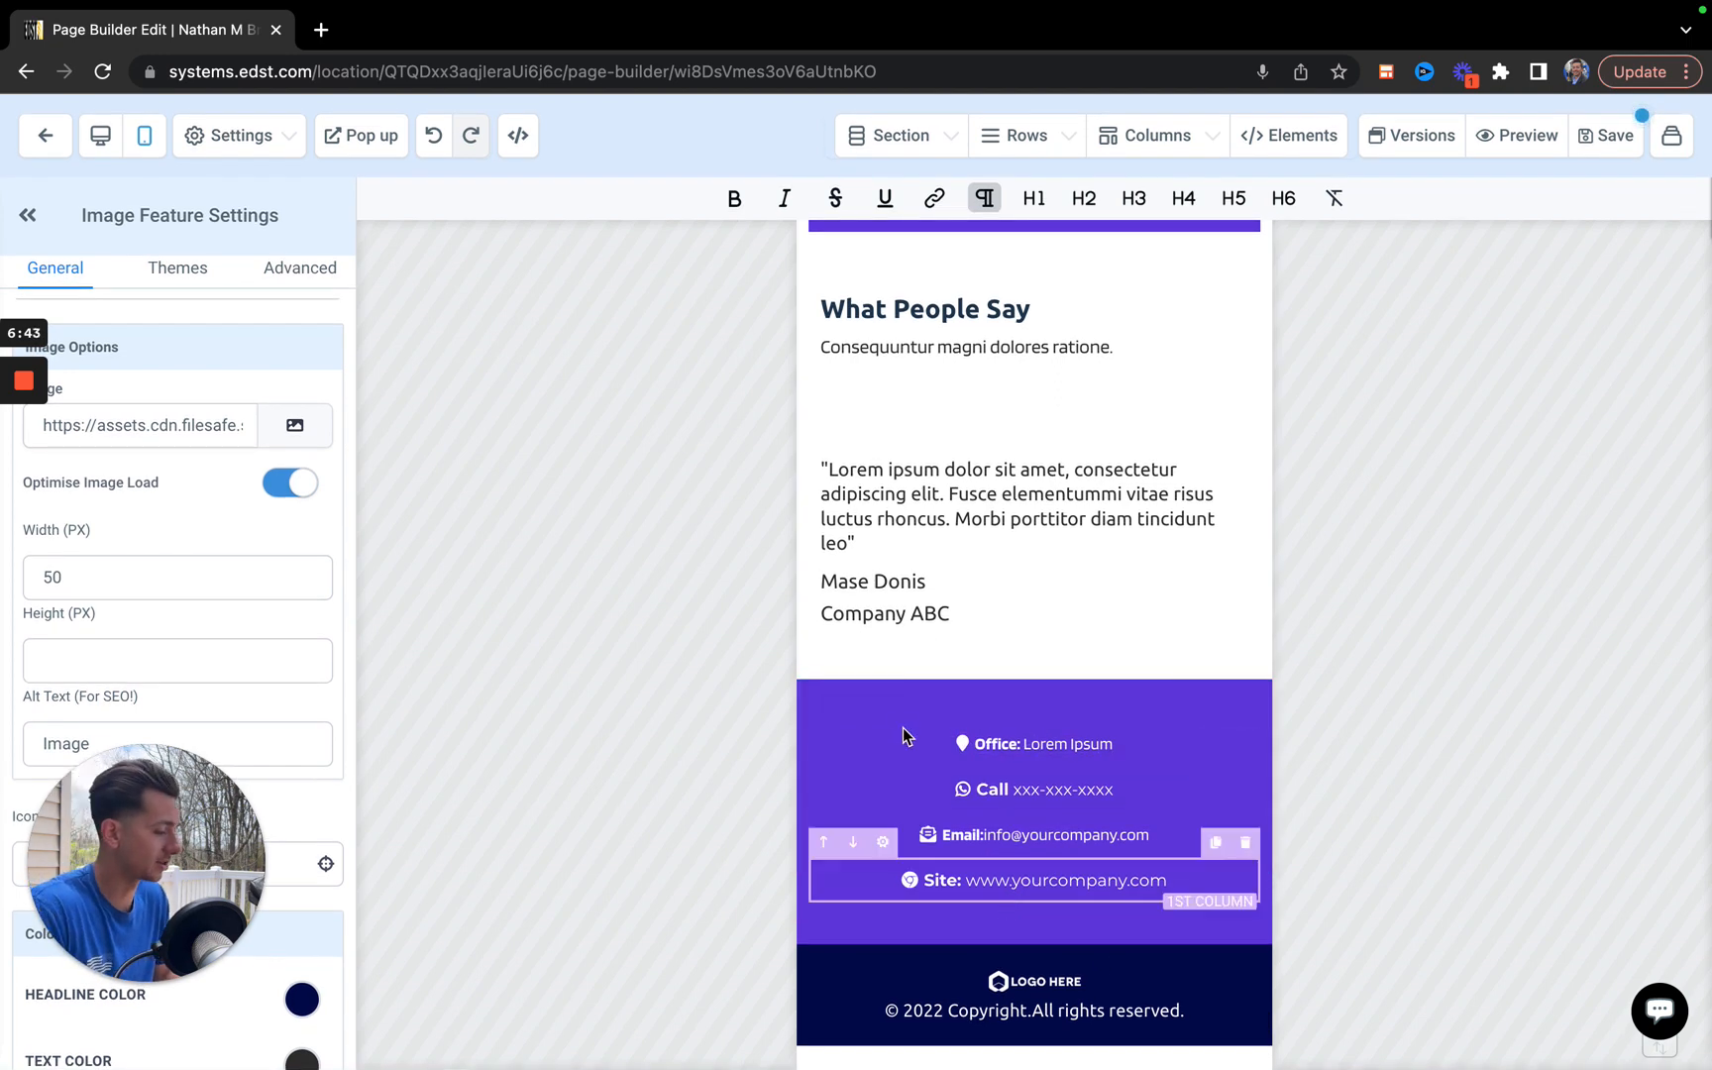
# Switch the page from the mobile view back to the desktop view.
pyautogui.scroll(2, 991, 595)
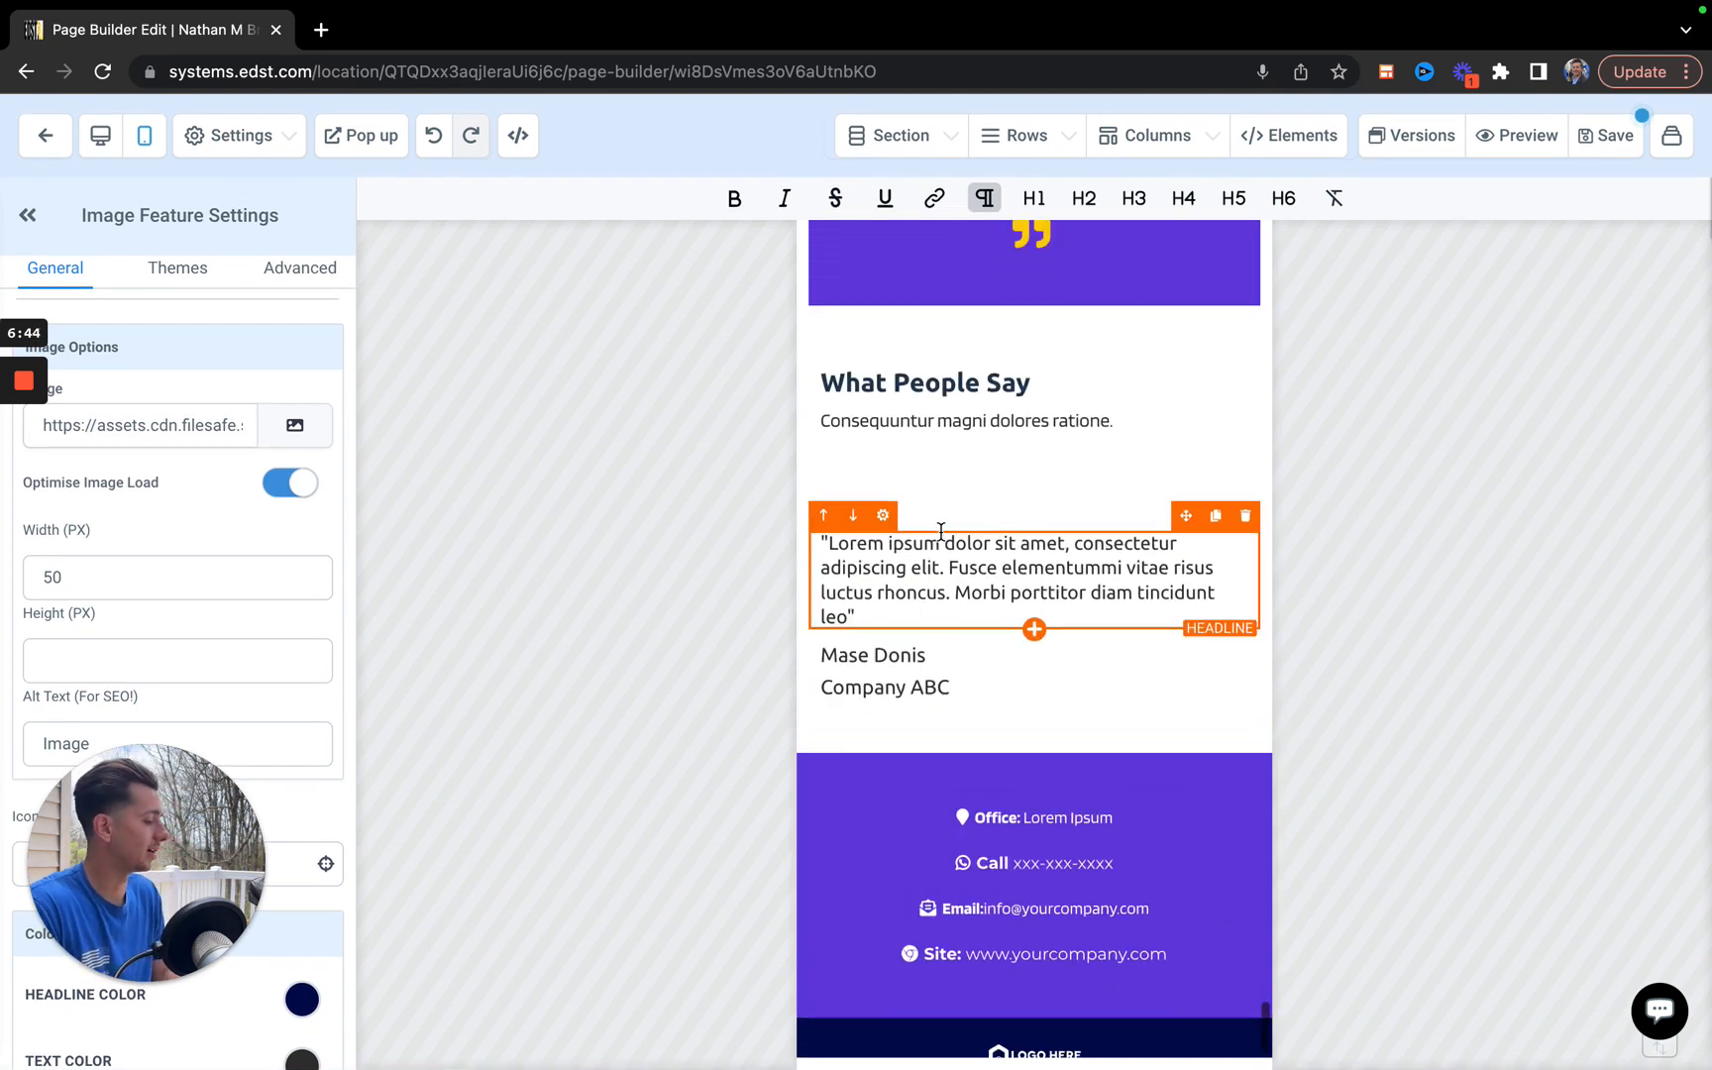
pyautogui.click(100, 138)
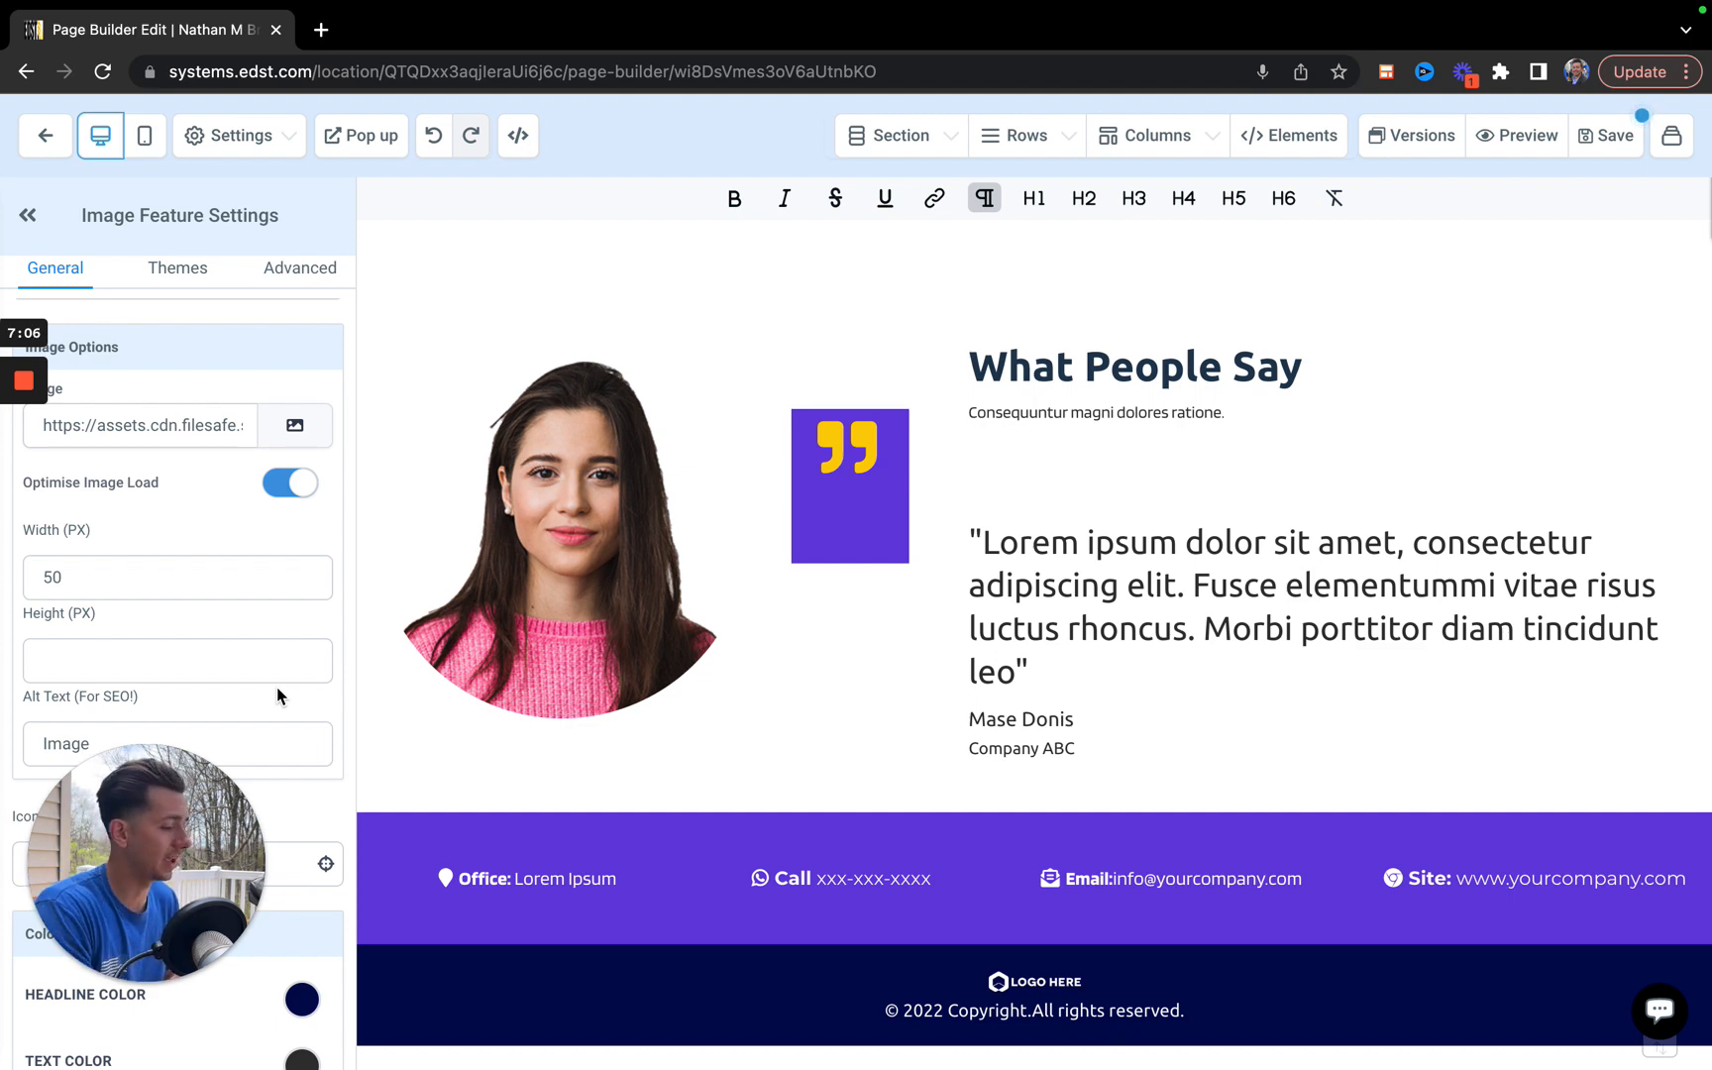
pyautogui.moveTo(37, 413)
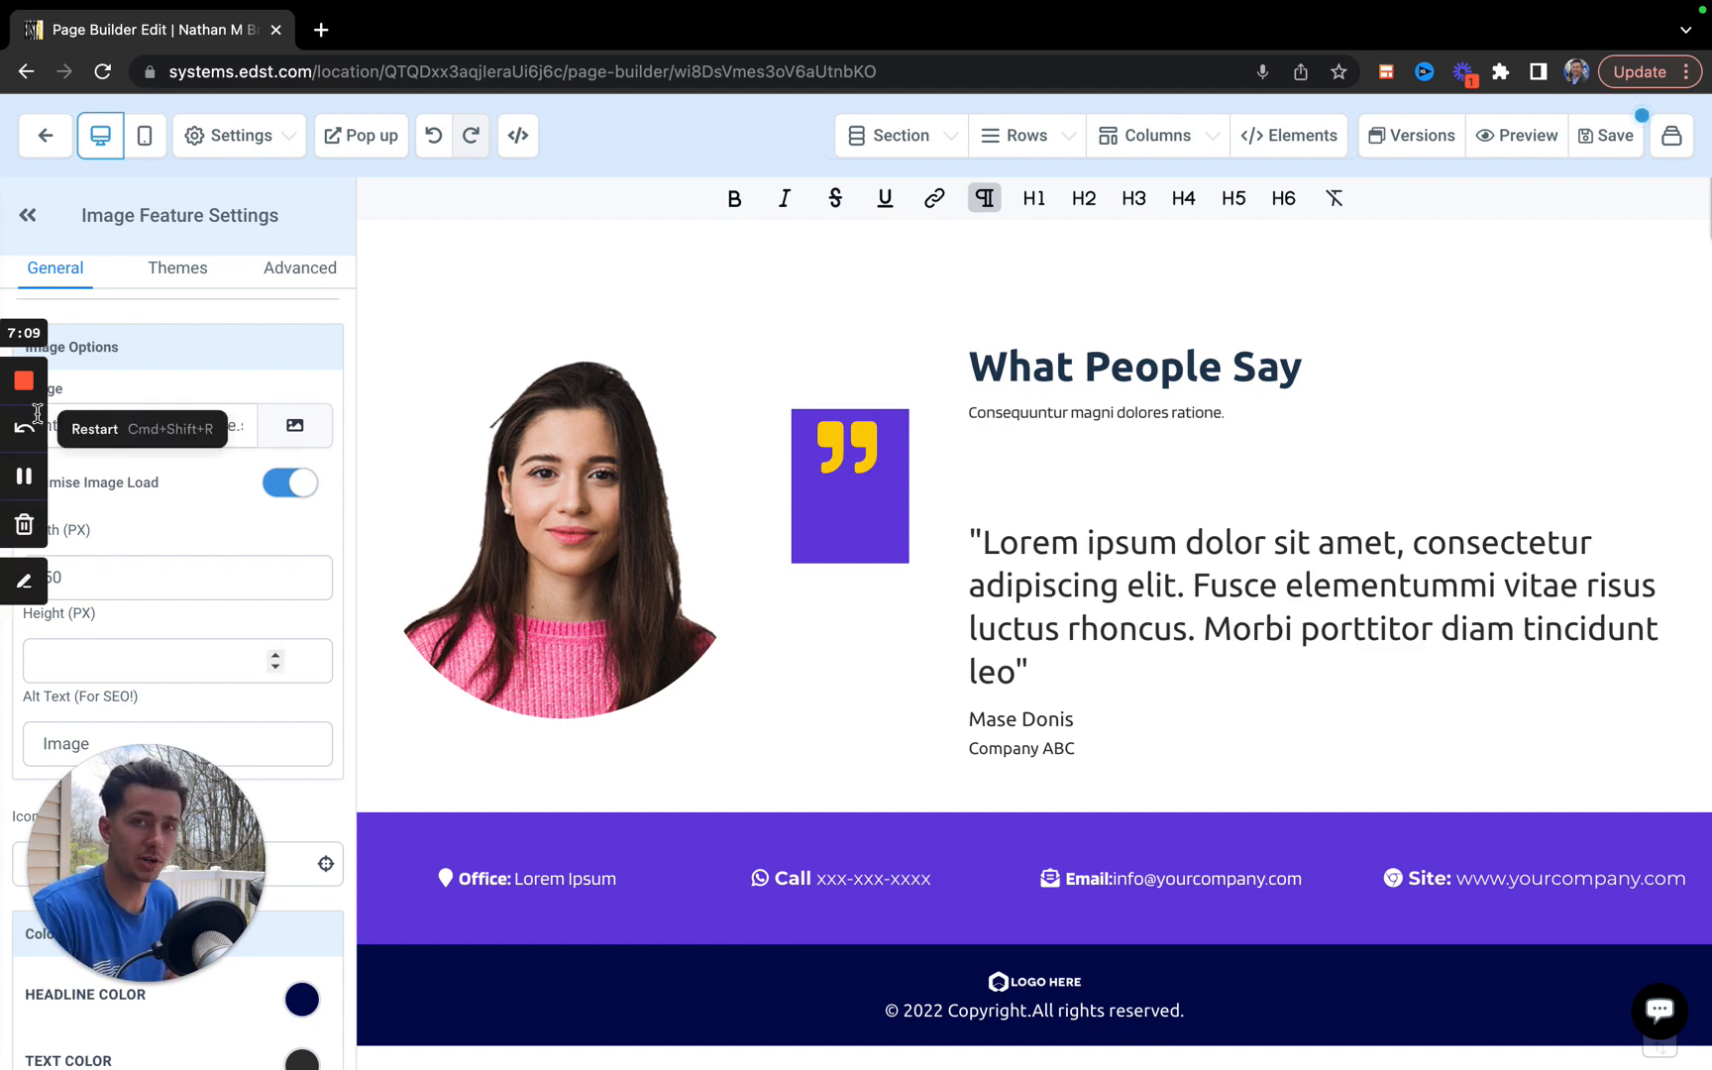